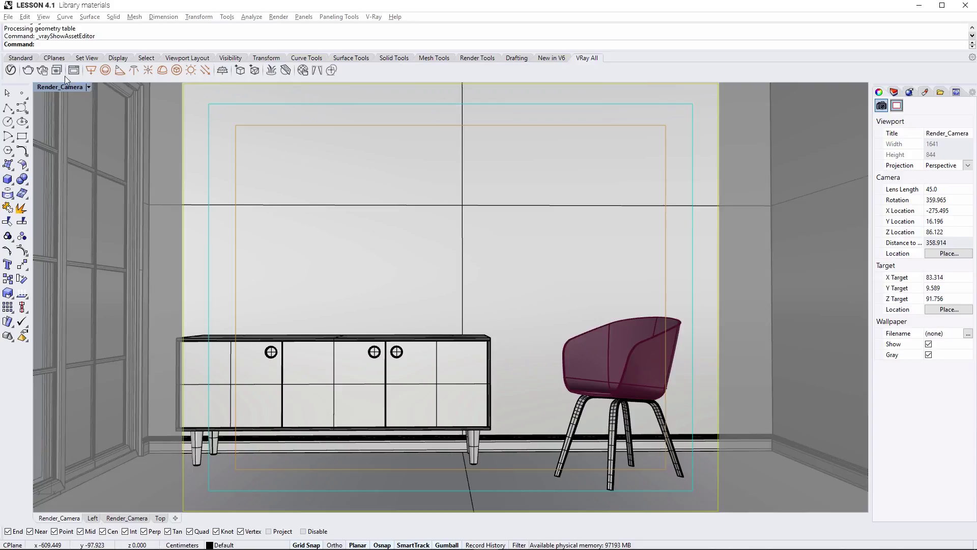
Start an interactive V-Ray render and open the Asset Editor with the back wall surface selected.
{"action": "left_click", "coordinate": [41, 71]}
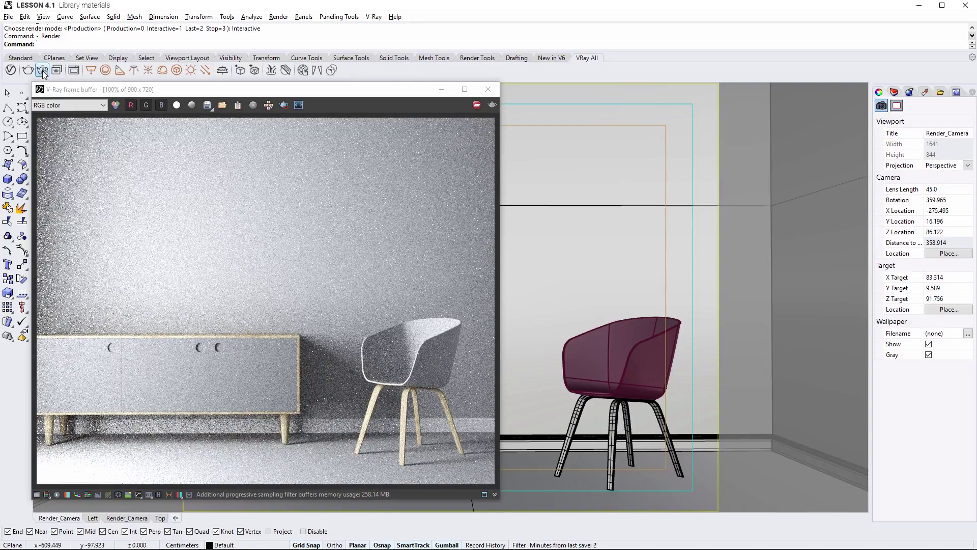
{"action": "left_click", "coordinate": [532, 209]}
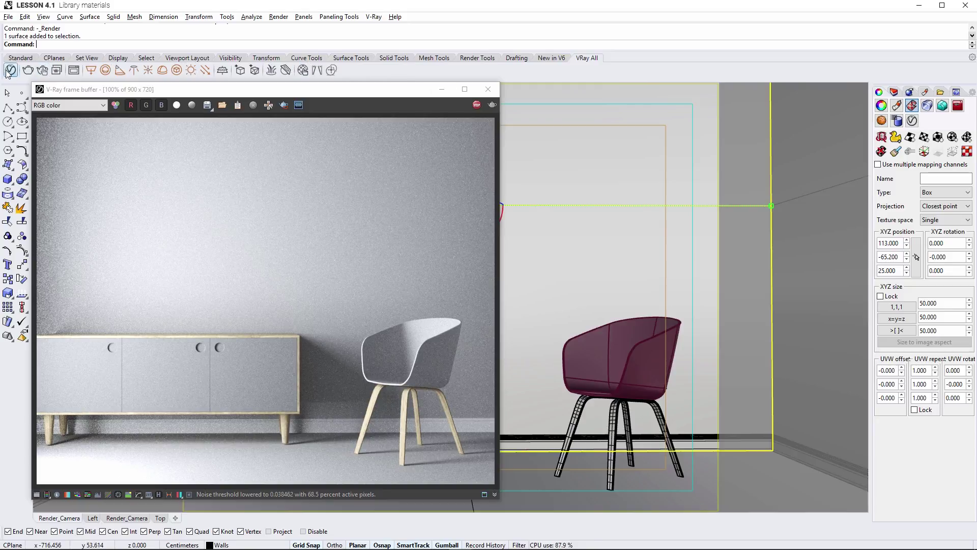
{"action": "left_click", "coordinate": [10, 71]}
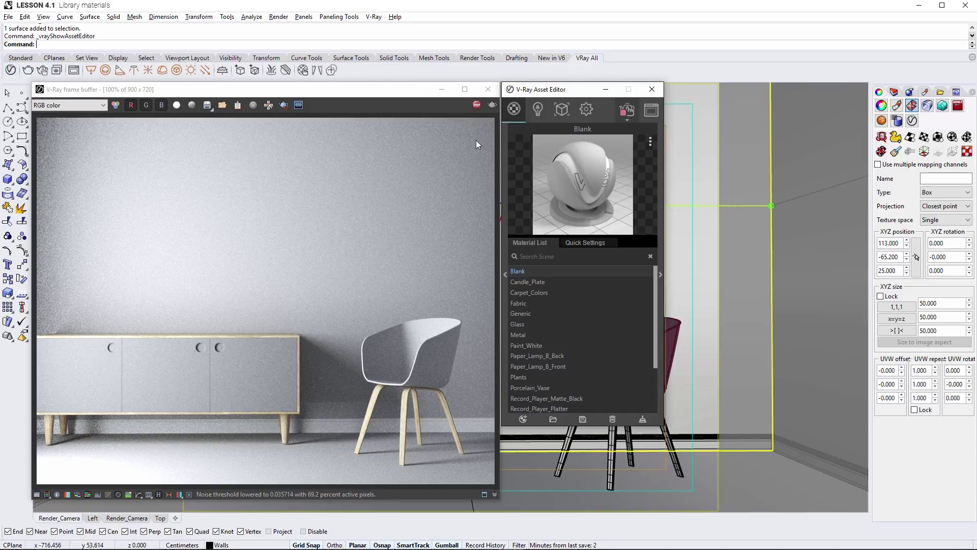
Add Stucco J01 Color 50cm from the WallPaint & Wallpaper library category to the scene's material list.
{"action": "left_click", "coordinate": [505, 274]}
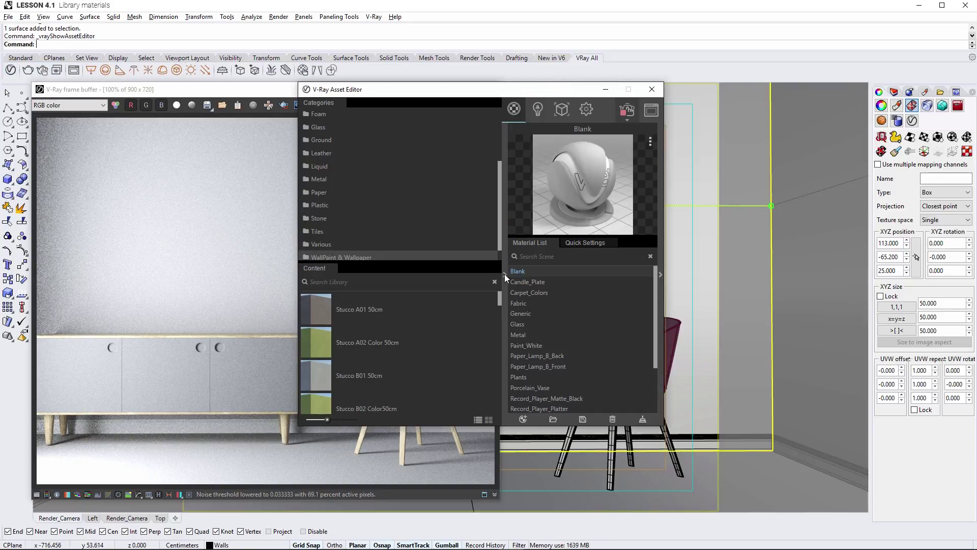
{"action": "left_click", "coordinate": [492, 127]}
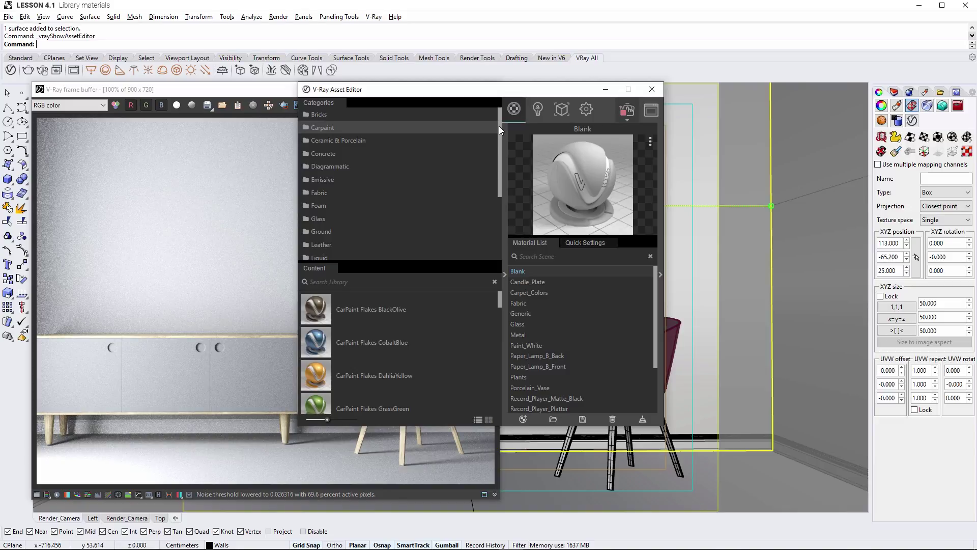
{"action": "left_click_drag", "start_coordinate": [499, 126], "coordinate": [497, 194]}
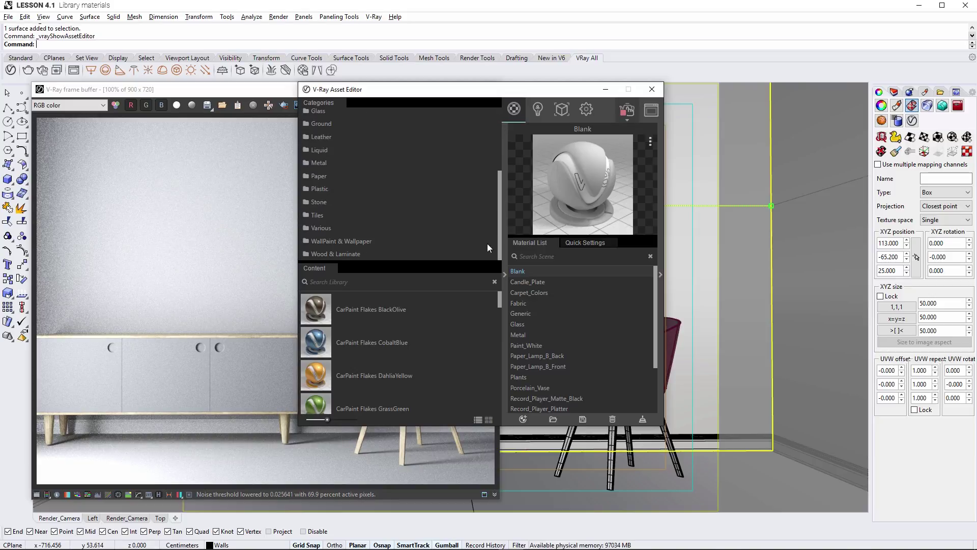
{"action": "left_click", "coordinate": [439, 243]}
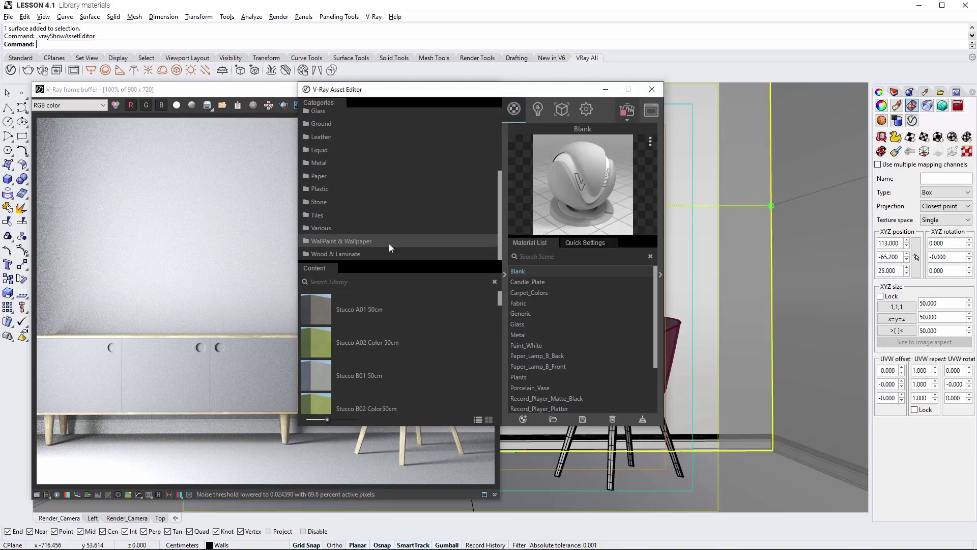
{"action": "left_click_drag", "start_coordinate": [499, 299], "coordinate": [500, 357]}
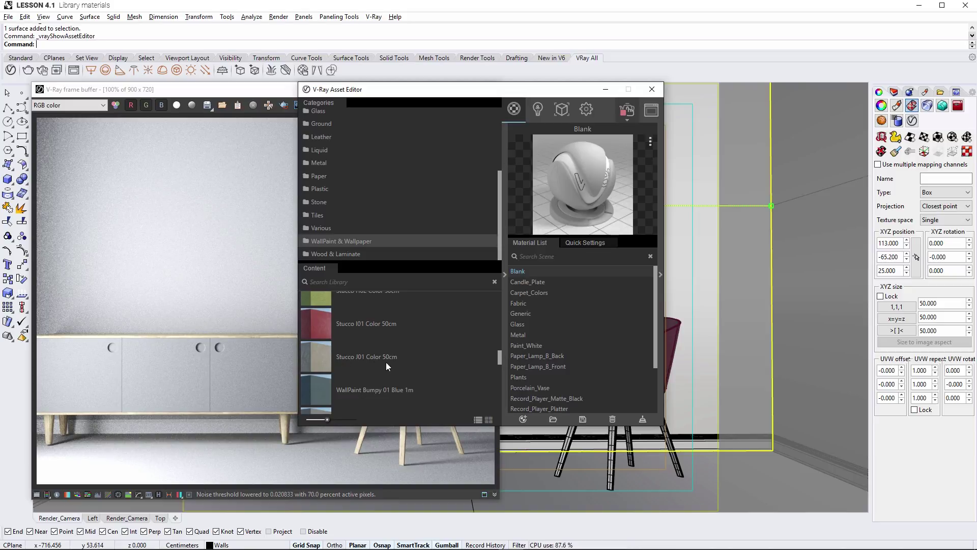
{"action": "left_click_drag", "start_coordinate": [386, 361], "coordinate": [533, 334]}
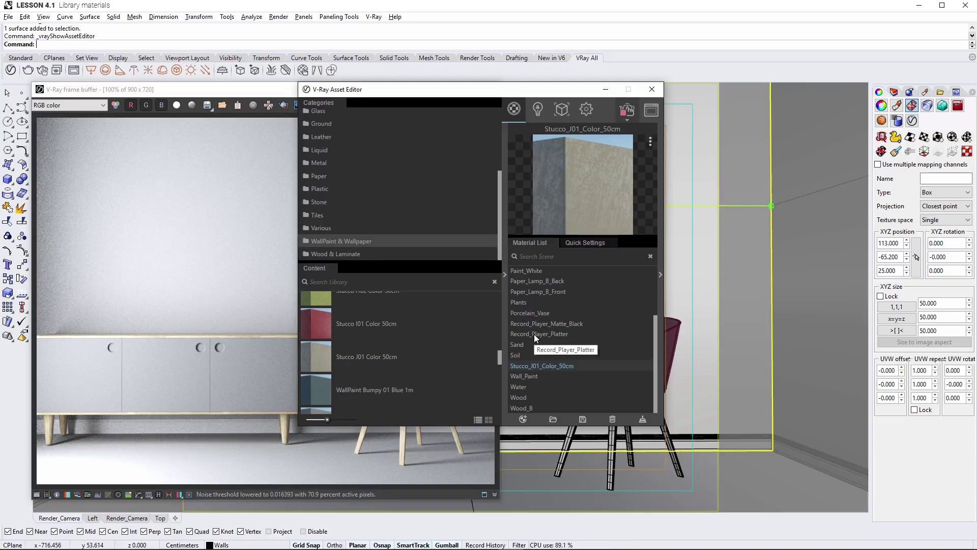
Apply the Stucco_J01_Color_50cm material to the selected back wall.
{"action": "left_click", "coordinate": [505, 275]}
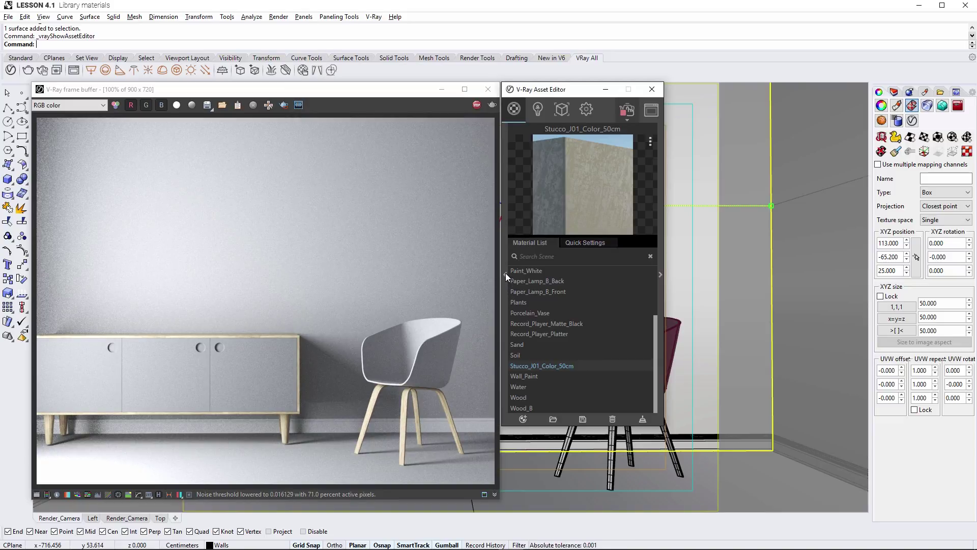
{"action": "right_click", "coordinate": [514, 365]}
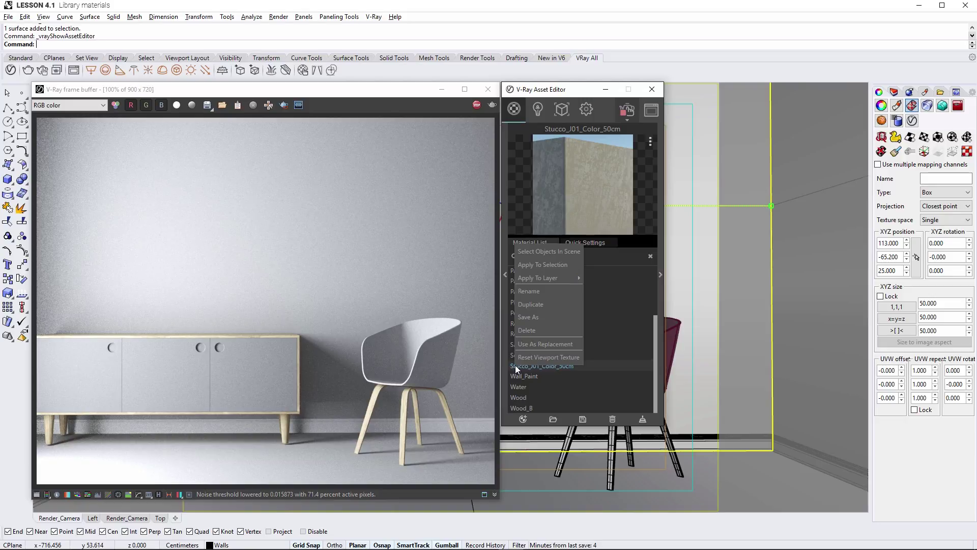
{"action": "left_click", "coordinate": [530, 262]}
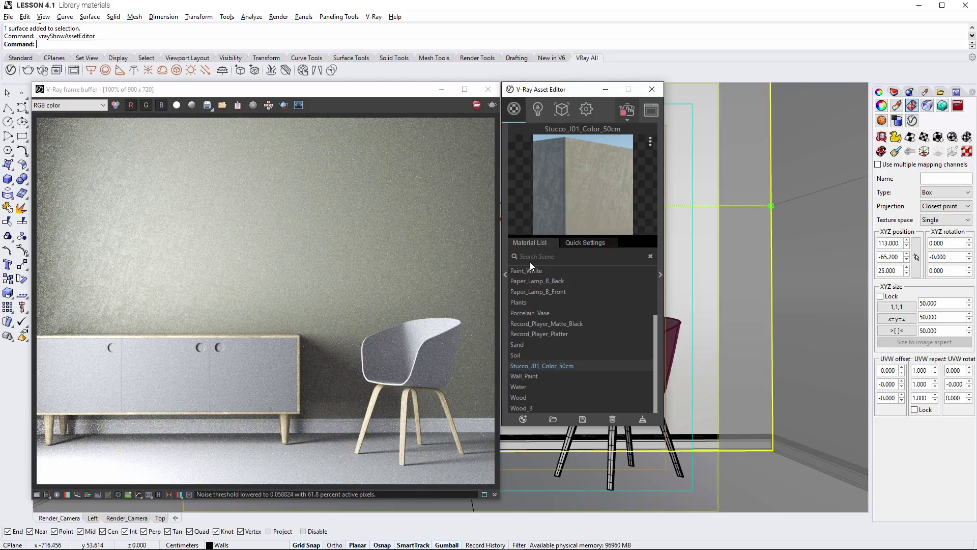
Recolor the stucco's diffuse to a muted blue-green with hue about 0.494 and value about 0.536.
{"action": "left_click", "coordinate": [660, 274]}
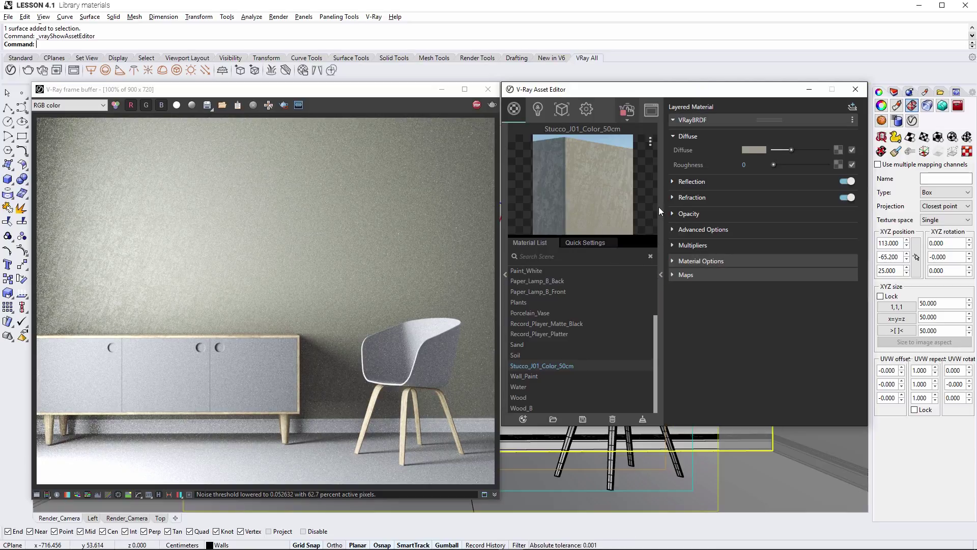
{"action": "left_click", "coordinate": [743, 151]}
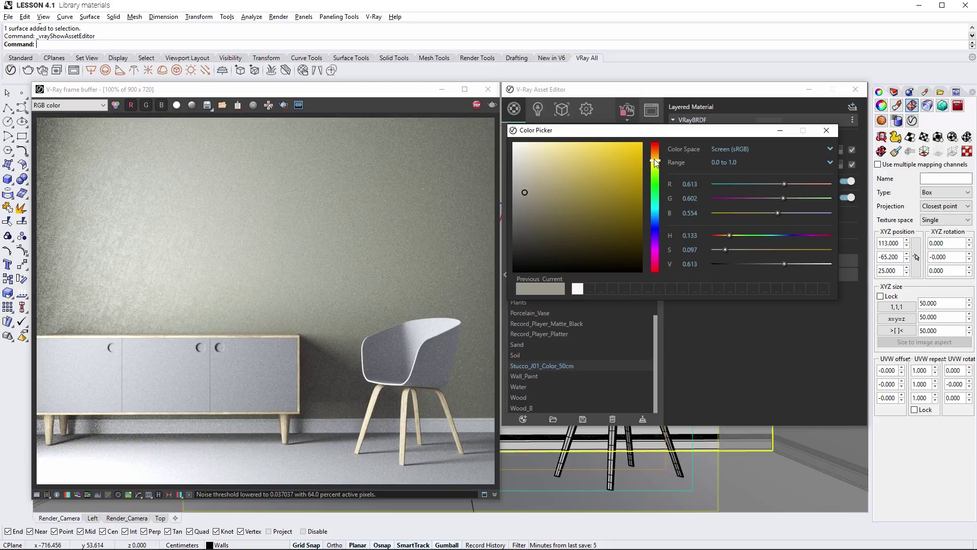
{"action": "left_click_drag", "start_coordinate": [655, 161], "coordinate": [651, 208]}
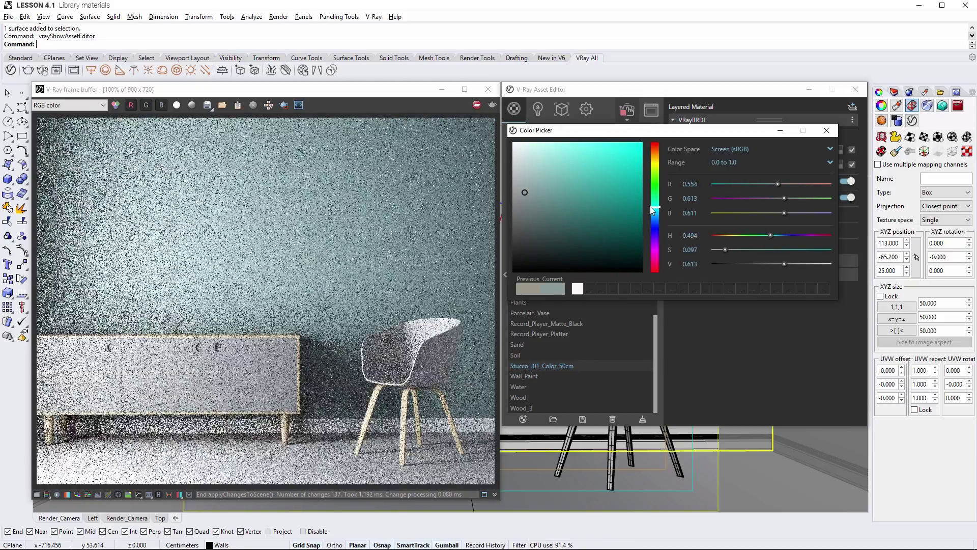
{"action": "left_click_drag", "start_coordinate": [781, 262], "coordinate": [775, 264]}
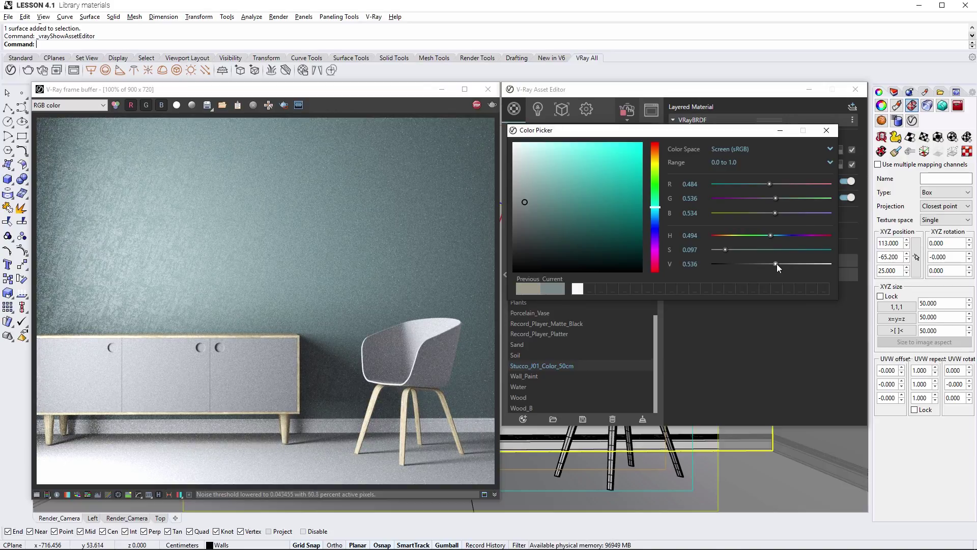
{"action": "left_click", "coordinate": [826, 129]}
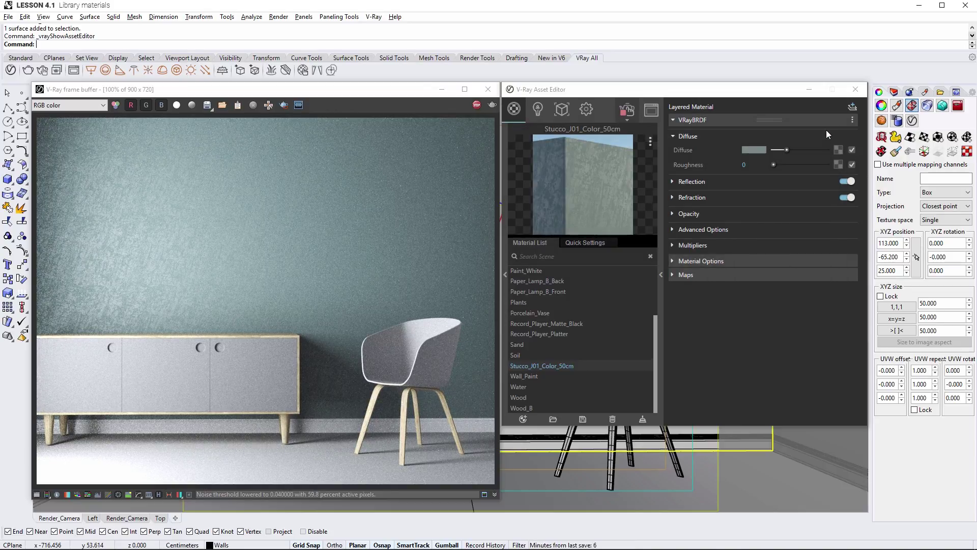
Restrict the interactive render to a square region of the wall above the sideboard.
{"action": "left_click", "coordinate": [284, 104]}
{"action": "left_click_drag", "start_coordinate": [50, 147], "coordinate": [236, 330]}
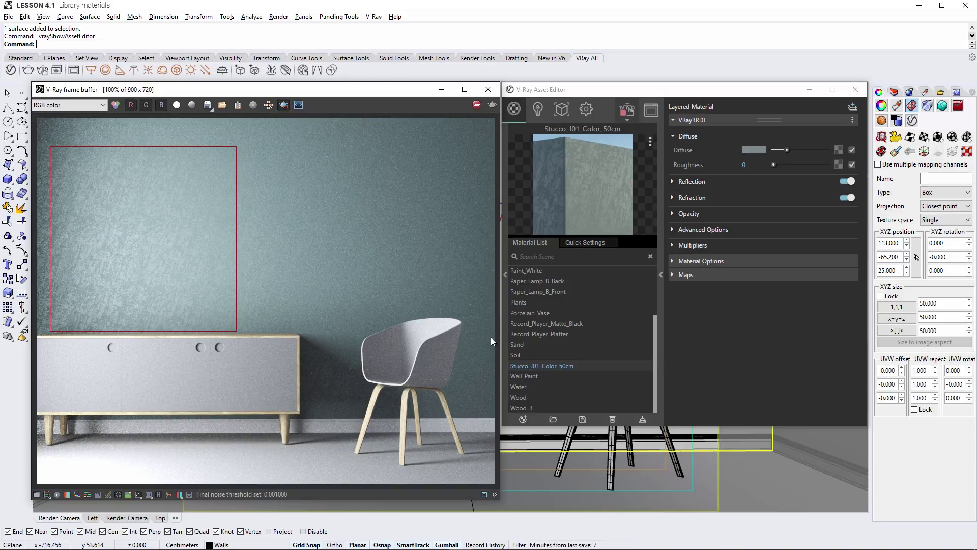
Raise the stucco's reflection color from black to a medium grey and inspect its assigned reflection bitmap.
{"action": "left_click", "coordinate": [672, 180]}
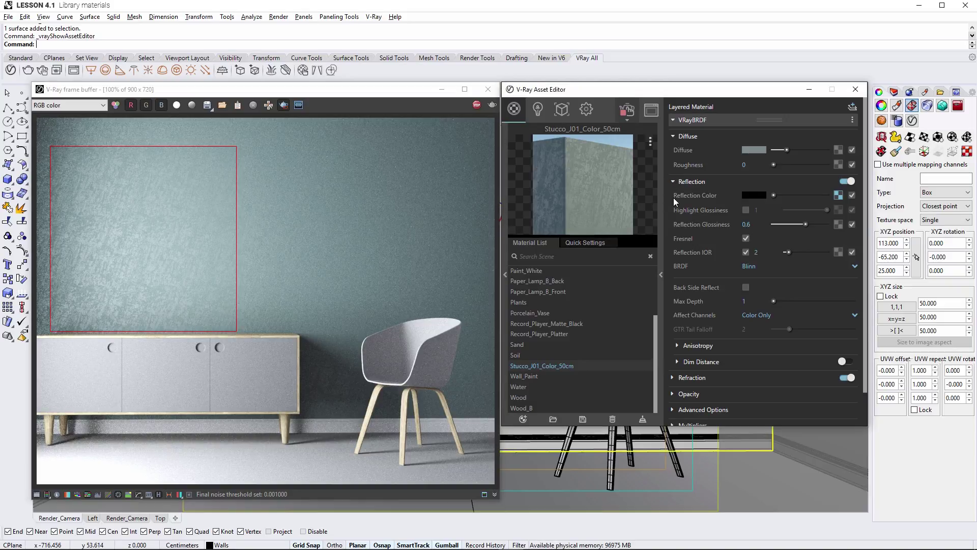
{"action": "left_click_drag", "start_coordinate": [774, 195], "coordinate": [788, 197]}
{"action": "left_click", "coordinate": [838, 194]}
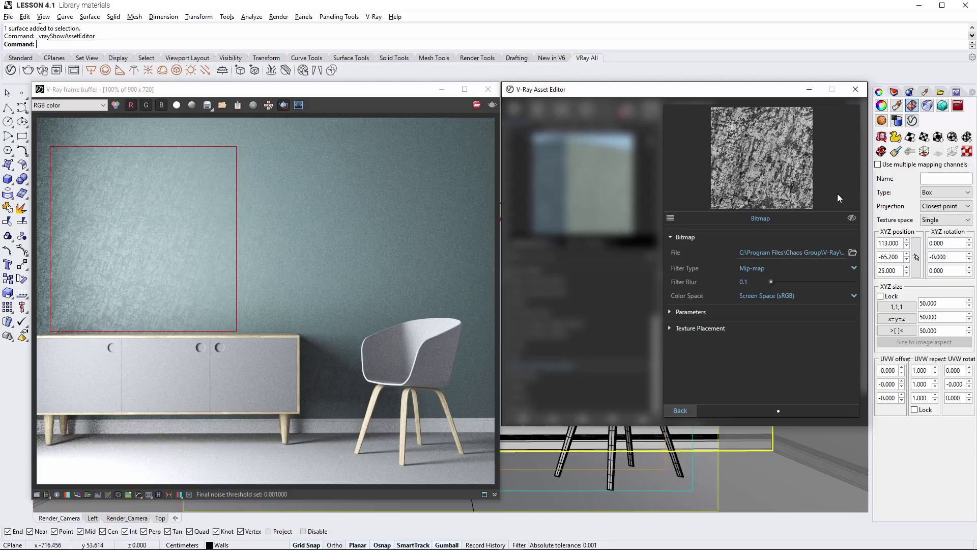
{"action": "left_click", "coordinate": [680, 410]}
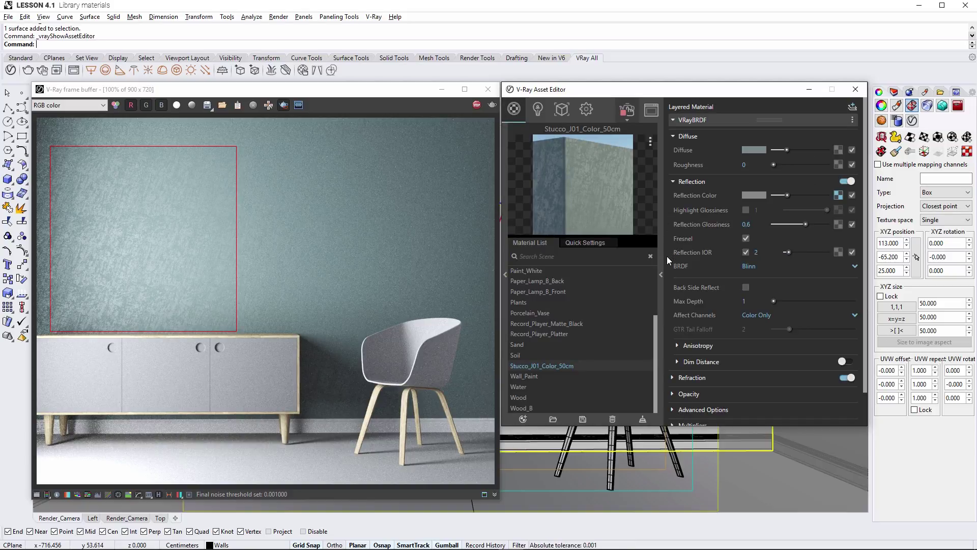
Switch the stucco's multipliers mode to Blend amount and set the Reflection Color multiplier to 0.5.
{"action": "scroll", "coordinate": [670, 346], "scroll_direction": "down", "scroll_amount": 1}
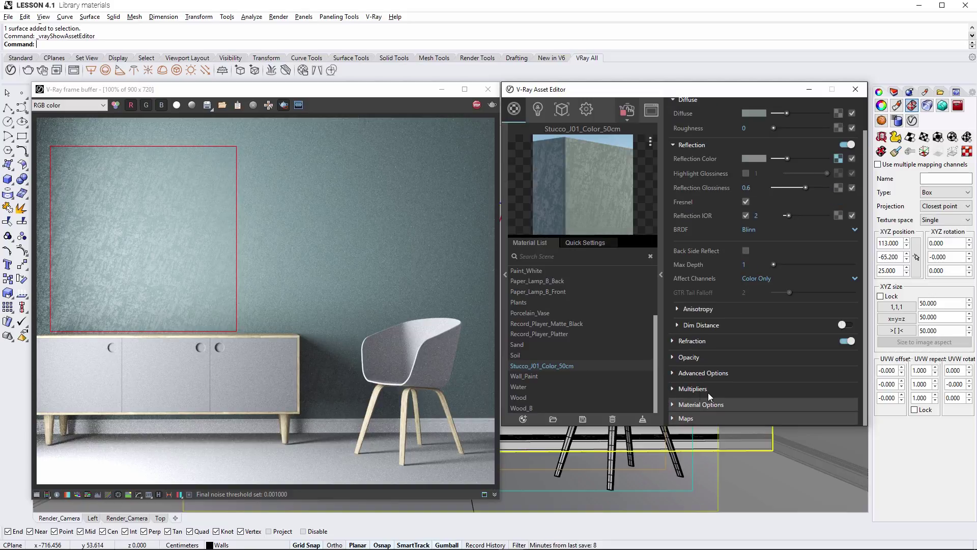
{"action": "left_click", "coordinate": [673, 389]}
{"action": "scroll", "coordinate": [671, 389], "scroll_direction": "down", "scroll_amount": 1}
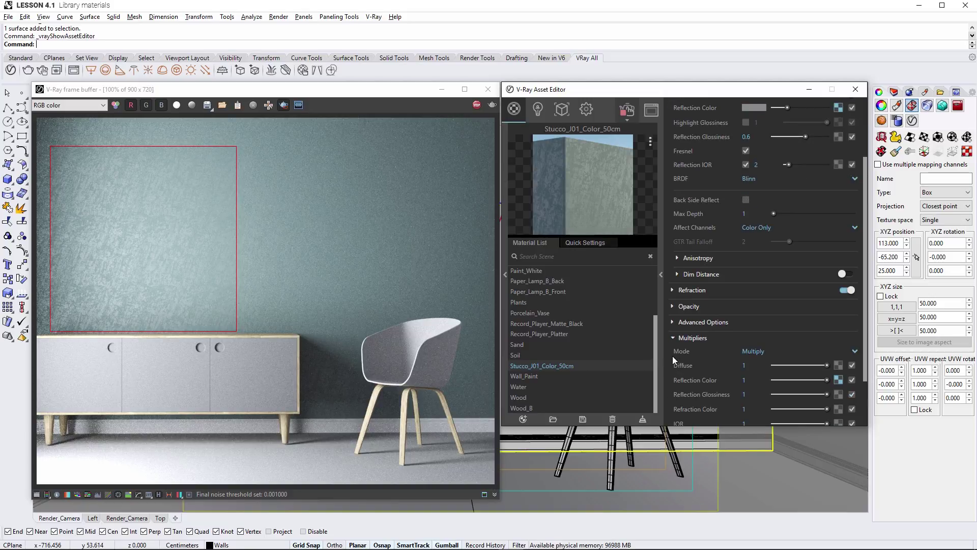
{"action": "left_click", "coordinate": [855, 351]}
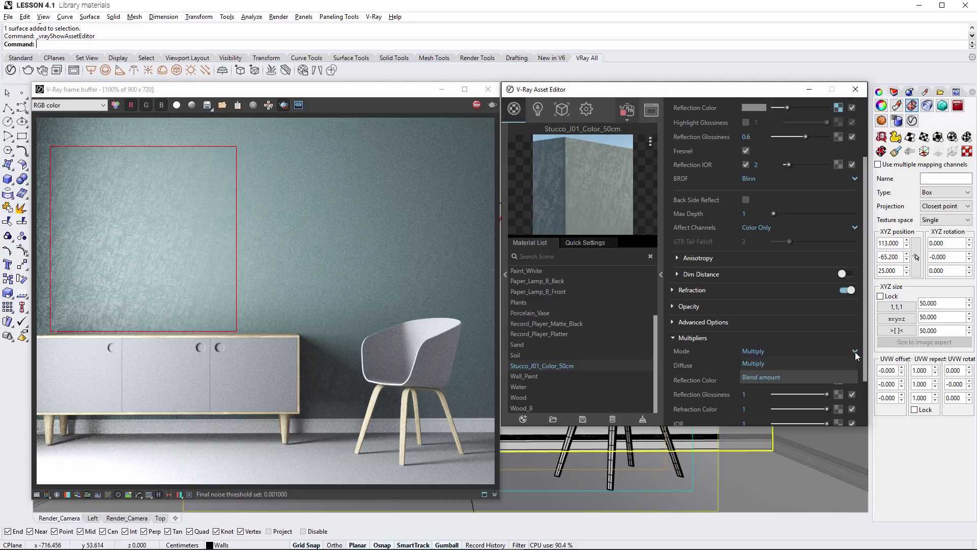
{"action": "left_click", "coordinate": [789, 377]}
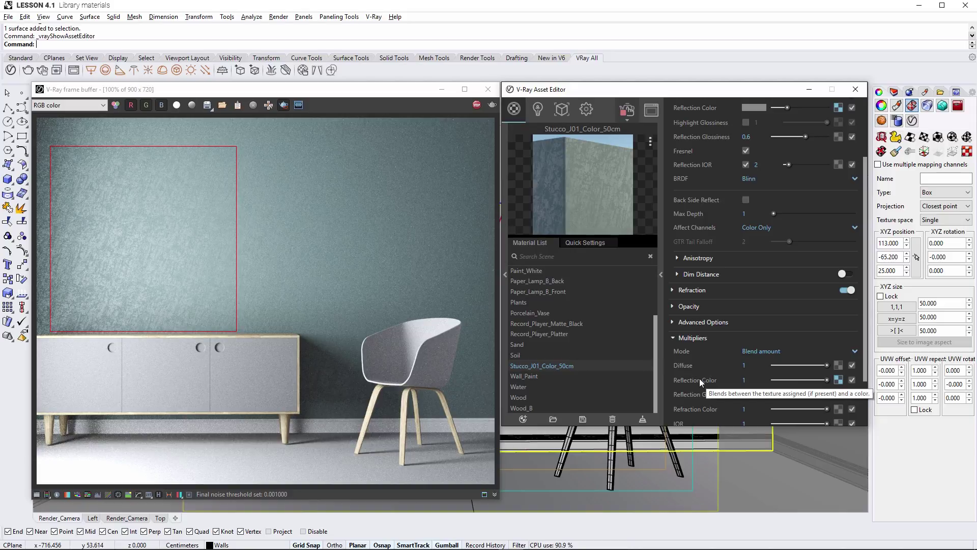
{"action": "double_click", "coordinate": [743, 379]}
{"action": "type", "text": ".5"}
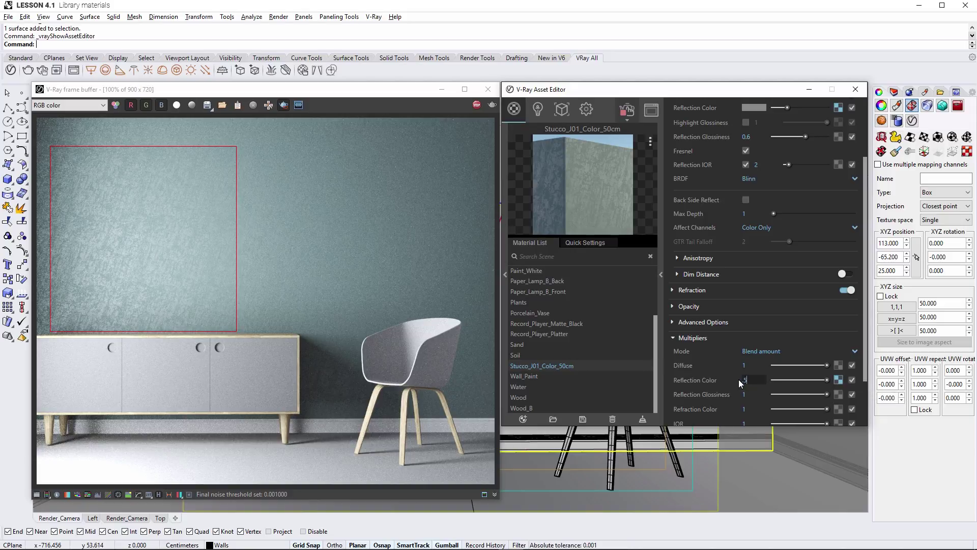
{"action": "key", "text": "Return"}
Replace the wall render region with a wide one covering the floor strip along the bottom of the image.
{"action": "left_click", "coordinate": [285, 106]}
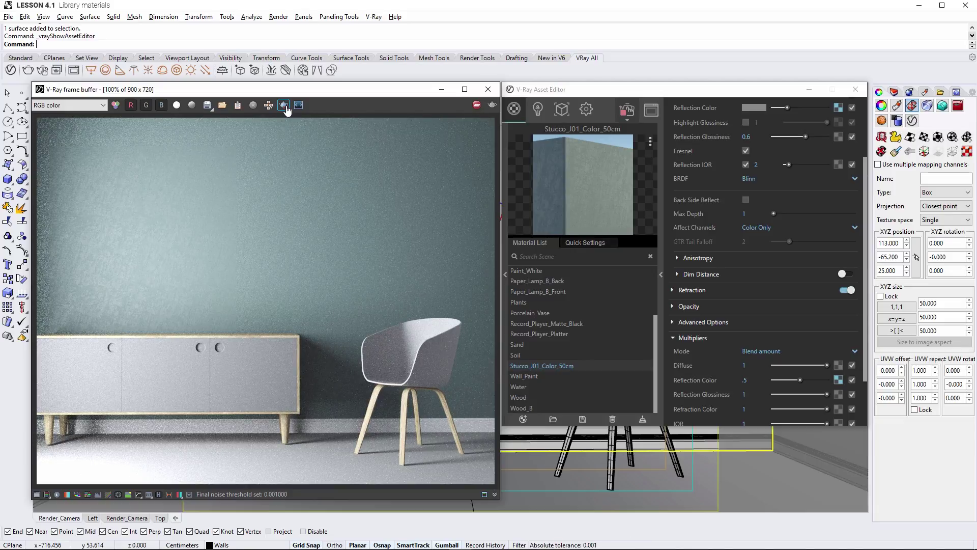
{"action": "left_click", "coordinate": [286, 105]}
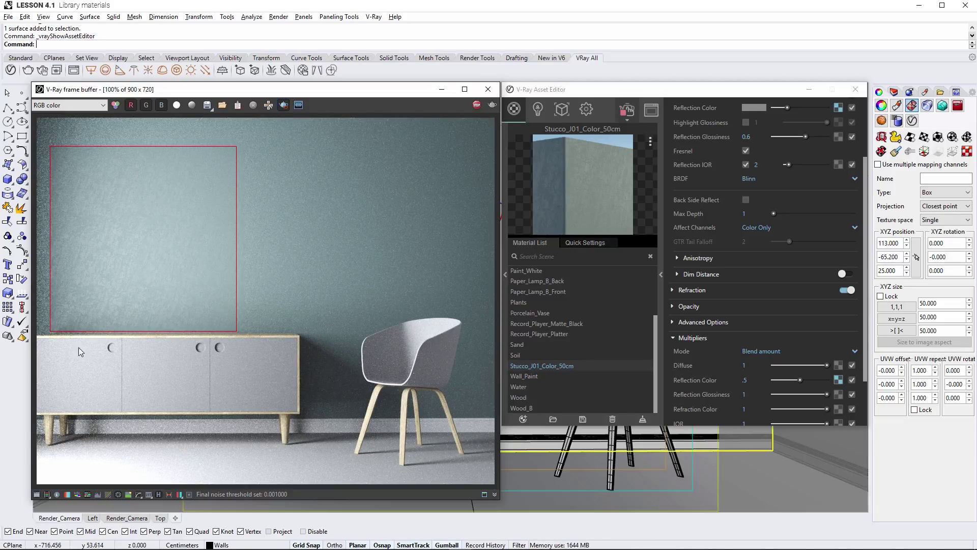
{"action": "left_click_drag", "start_coordinate": [35, 426], "coordinate": [497, 494]}
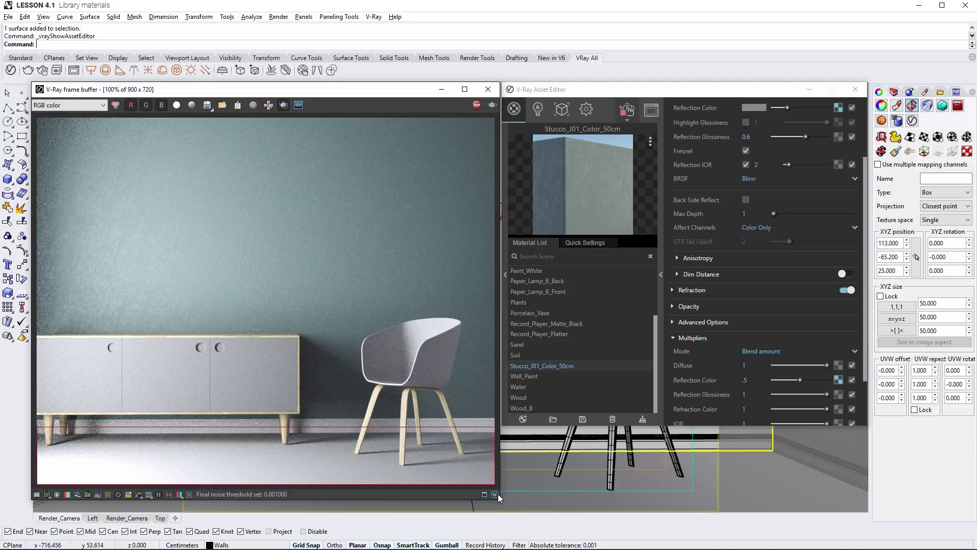
Add Concrete Flooring J01 2m from the Concrete library category to the scene's material list.
{"action": "left_click", "coordinate": [504, 275]}
{"action": "scroll", "coordinate": [401, 153], "scroll_direction": "up", "scroll_amount": 1}
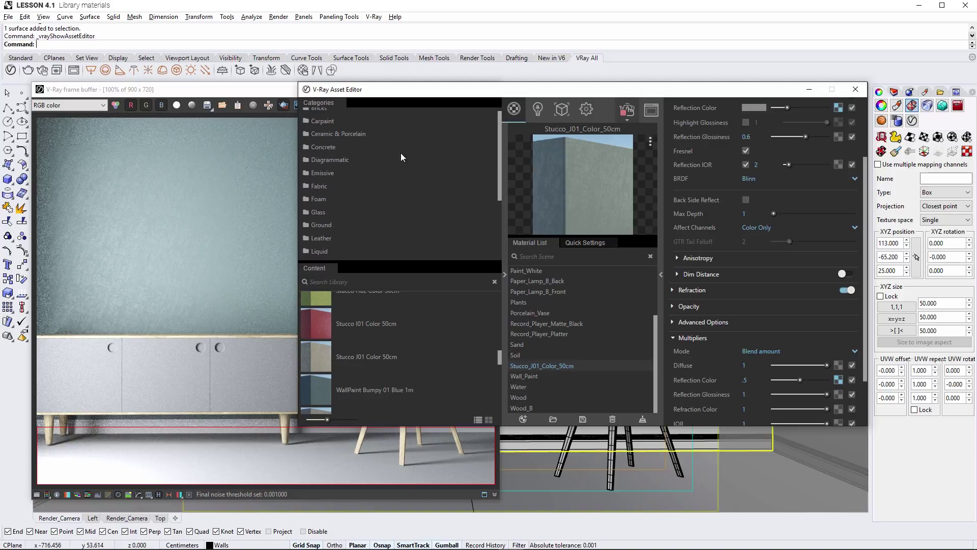
{"action": "left_click", "coordinate": [325, 148]}
{"action": "left_click_drag", "start_coordinate": [506, 322], "coordinate": [506, 344]}
{"action": "scroll", "coordinate": [416, 349], "scroll_direction": "up", "scroll_amount": 1}
{"action": "left_click_drag", "start_coordinate": [359, 346], "coordinate": [536, 316]}
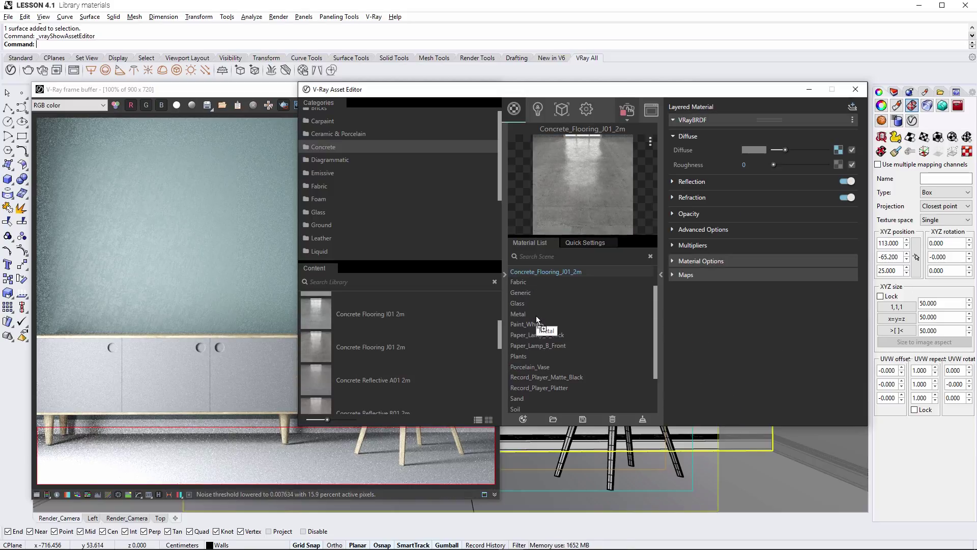
Select the floor surface and apply the Concrete_Flooring_J01_2m material to it.
{"action": "left_click", "coordinate": [505, 274]}
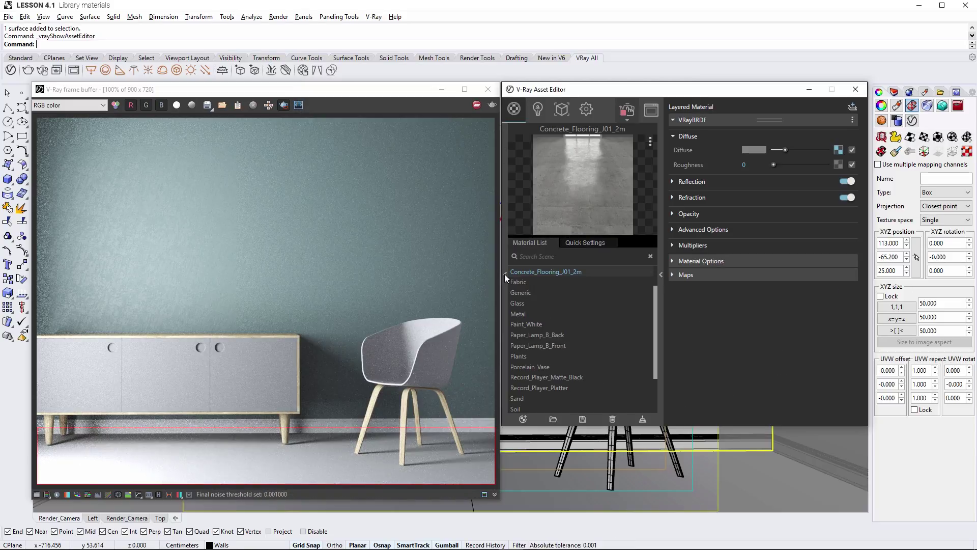
{"action": "left_click", "coordinate": [526, 482]}
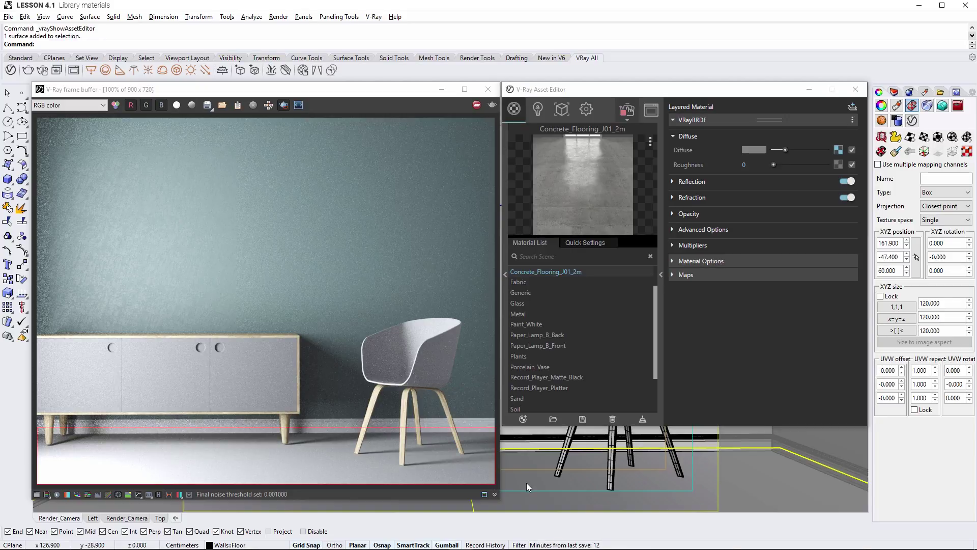
{"action": "right_click", "coordinate": [517, 271]}
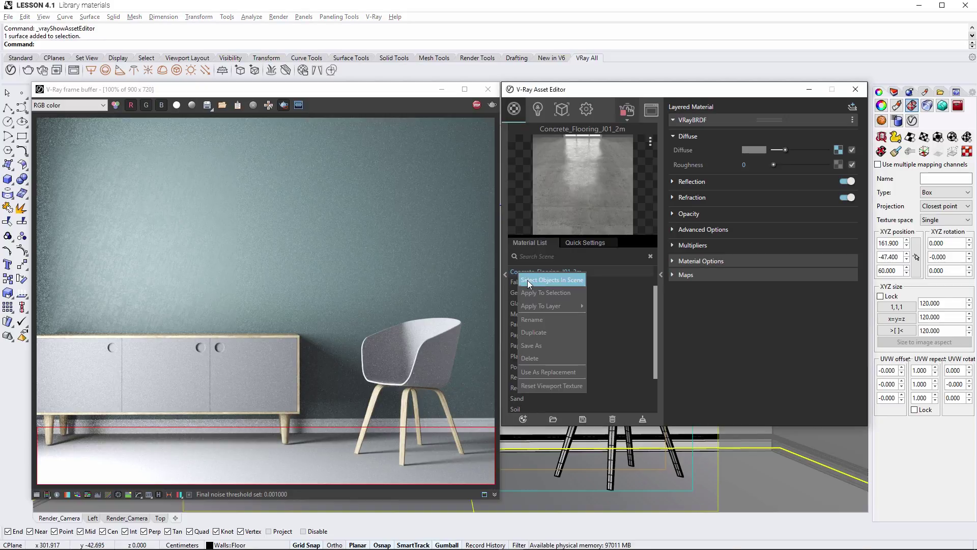
{"action": "left_click", "coordinate": [534, 293]}
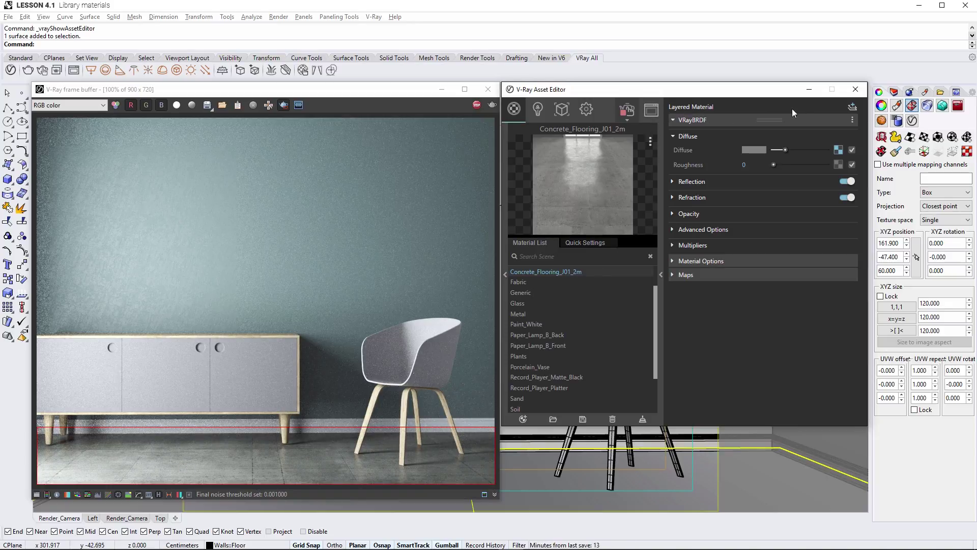
Add a Reflection layer to the Concrete_Flooring_J01_2m material and darken its reflection color slightly to light grey.
{"action": "left_click", "coordinate": [852, 108]}
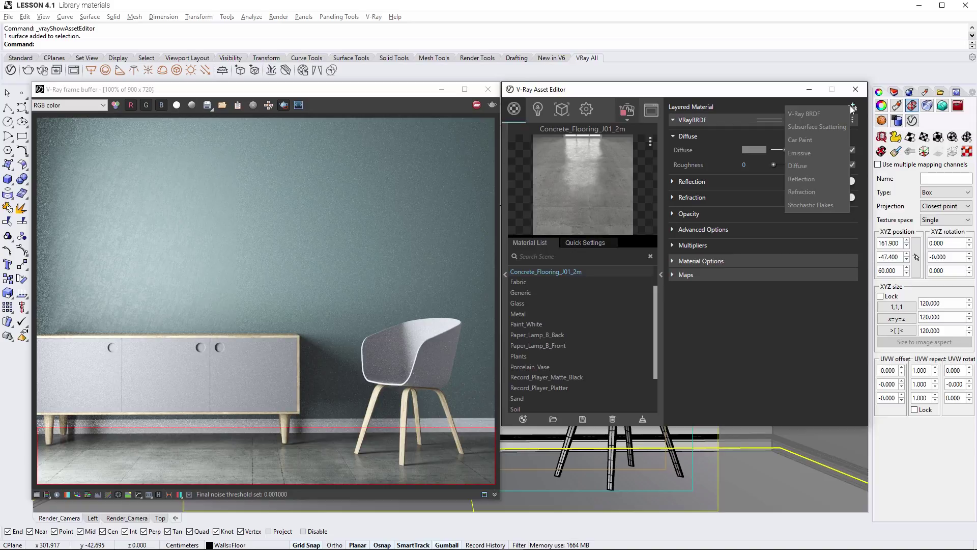
{"action": "left_click", "coordinate": [844, 177]}
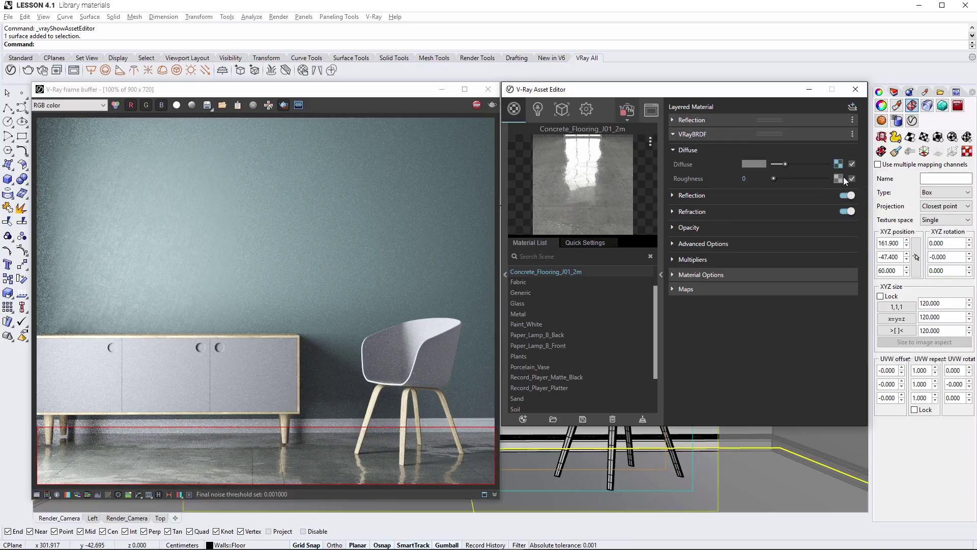
{"action": "left_click", "coordinate": [673, 121]}
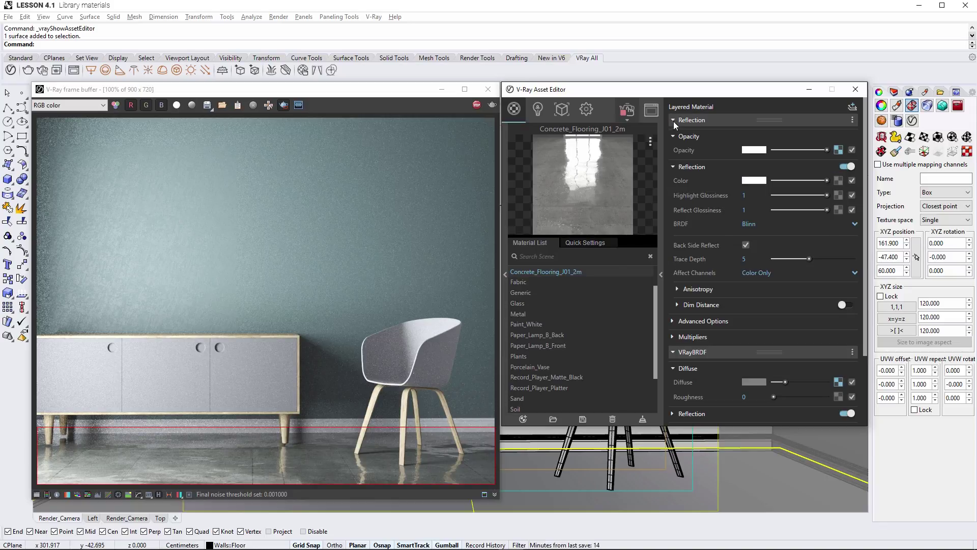
{"action": "left_click", "coordinate": [673, 352]}
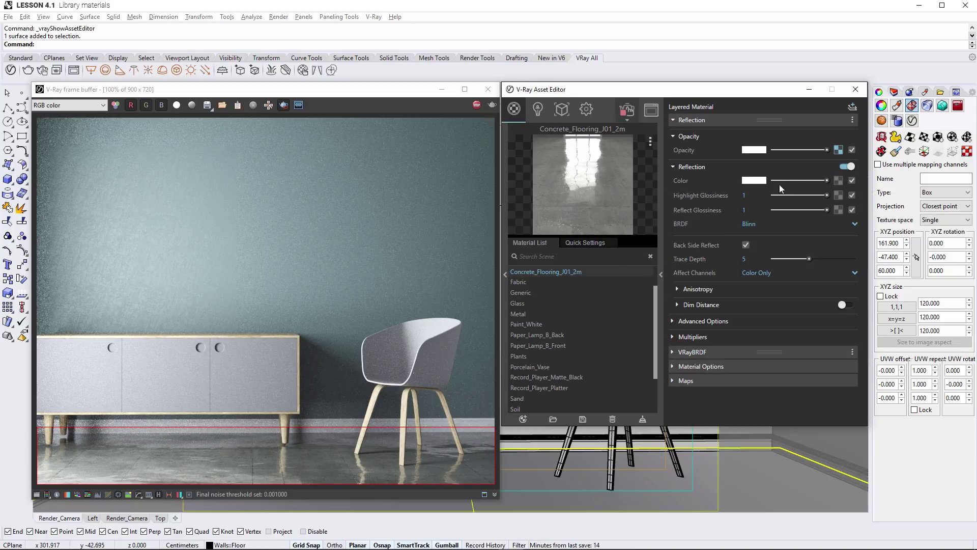
{"action": "left_click_drag", "start_coordinate": [827, 180], "coordinate": [812, 181]}
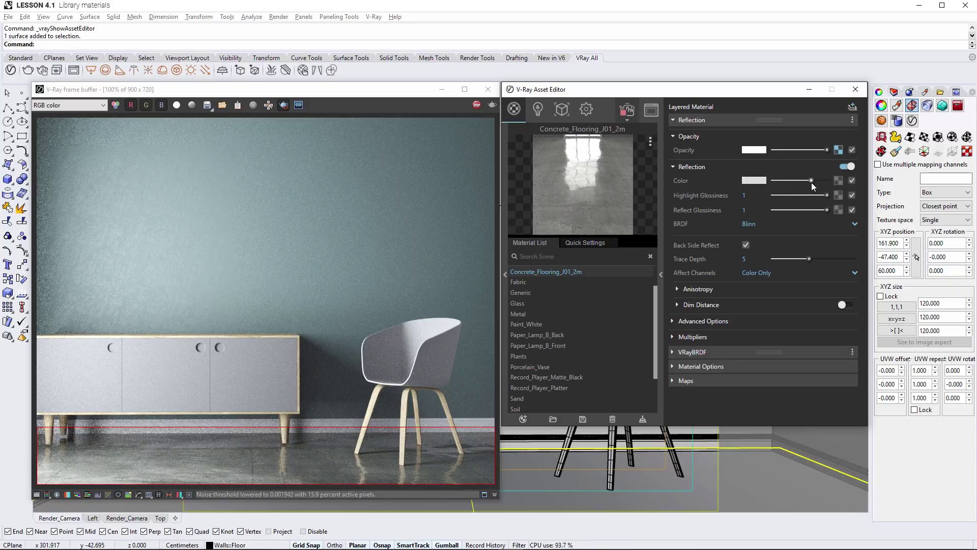
{"action": "left_click", "coordinate": [660, 274]}
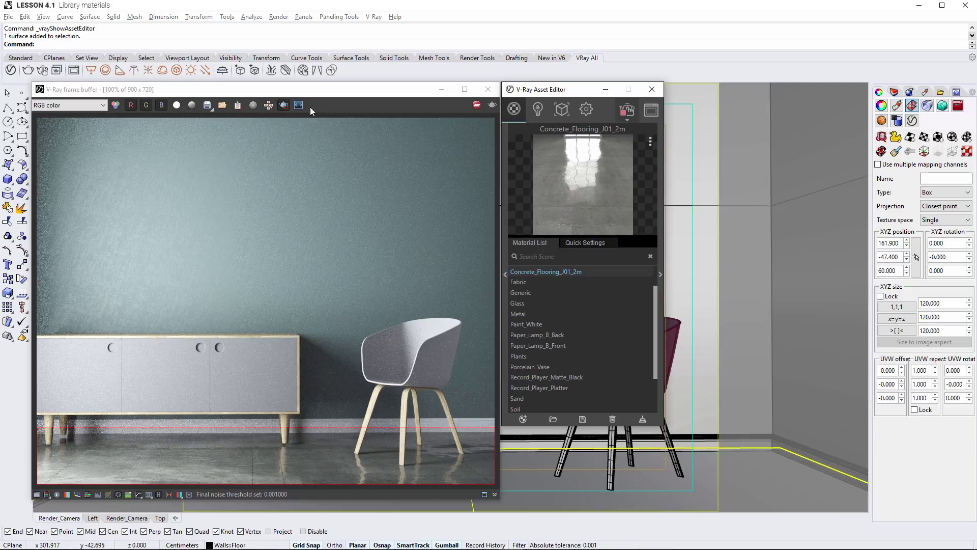
Replace the floor render region with one framing the chair's seat.
{"action": "left_click", "coordinate": [285, 105]}
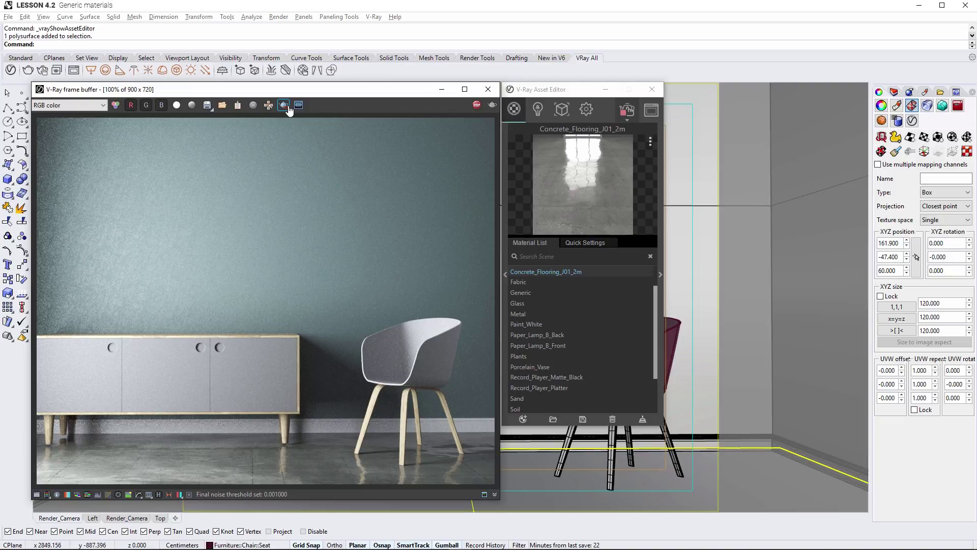
{"action": "left_click", "coordinate": [284, 105]}
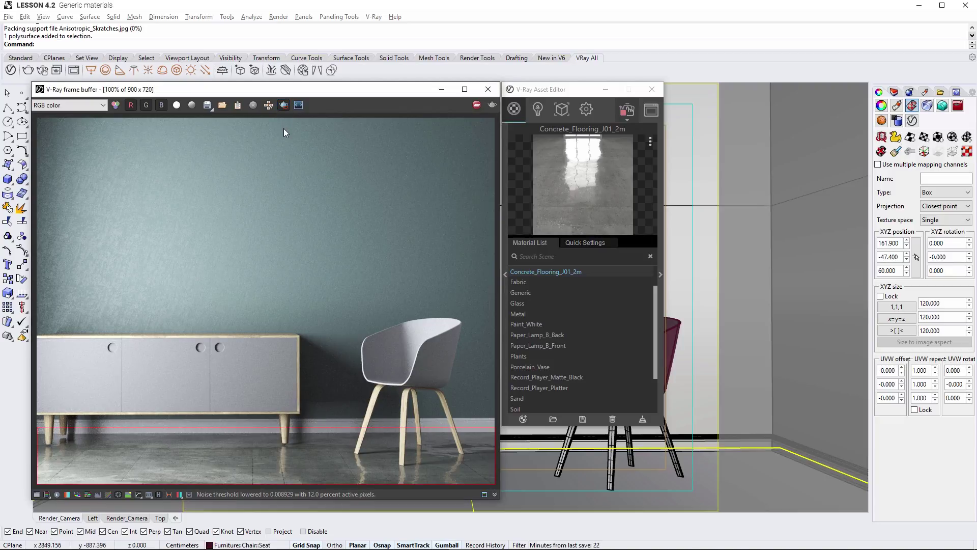
{"action": "left_click_drag", "start_coordinate": [346, 303], "coordinate": [472, 401]}
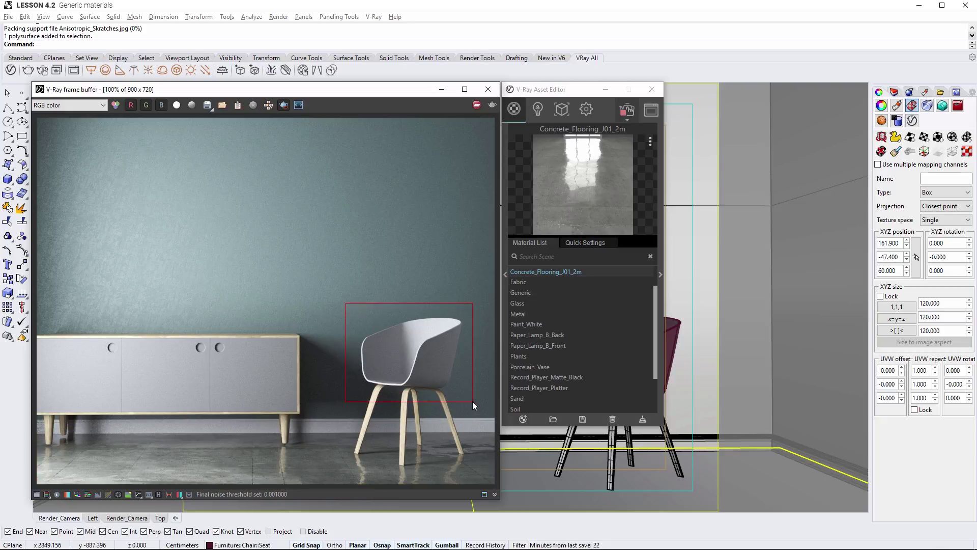
Select the chair seat, create a new Generic material and apply it to the seat.
{"action": "left_click", "coordinate": [677, 330]}
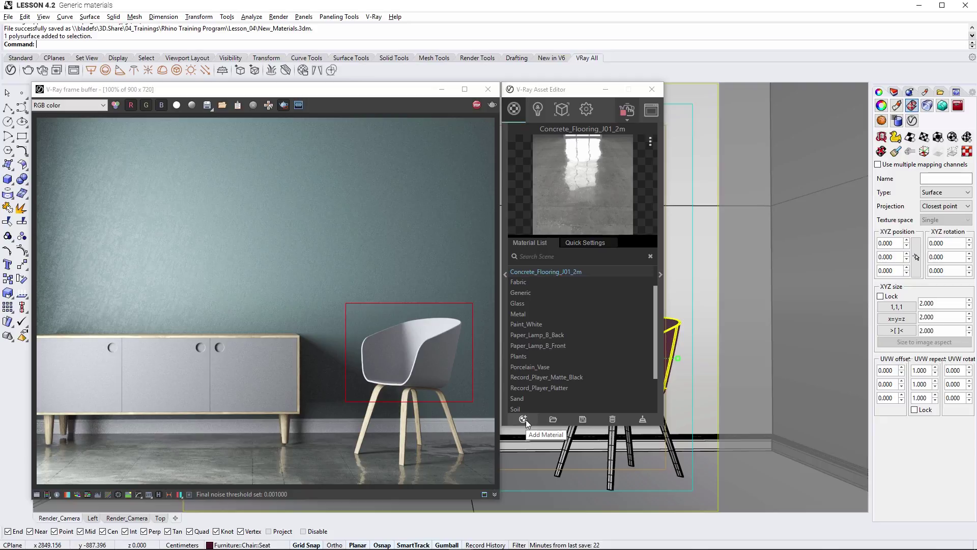
{"action": "left_click", "coordinate": [524, 420]}
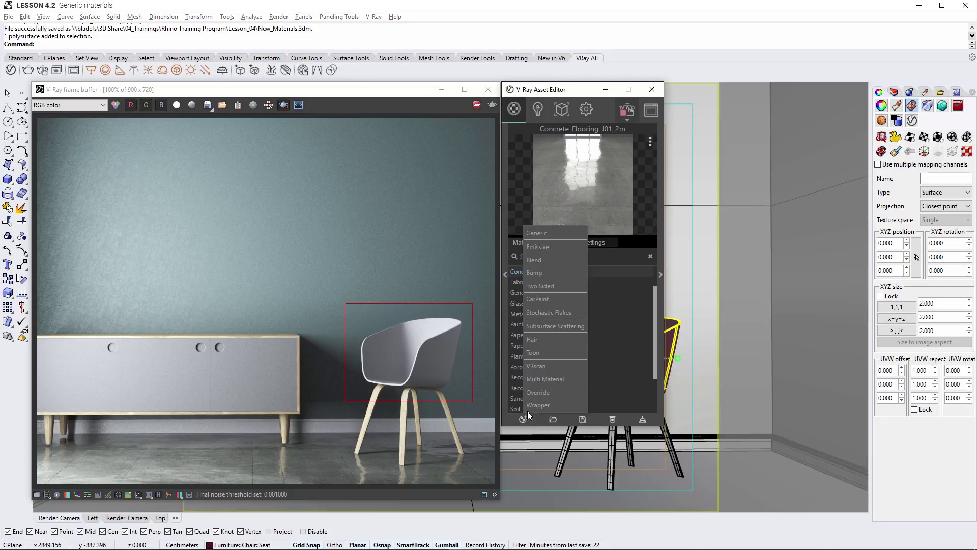
{"action": "left_click", "coordinate": [533, 236]}
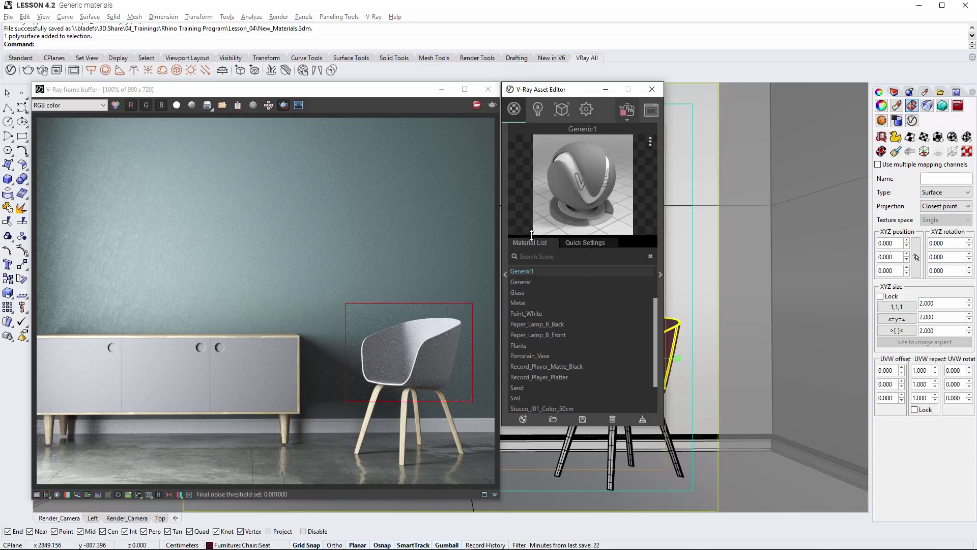
{"action": "right_click", "coordinate": [523, 273]}
{"action": "left_click", "coordinate": [530, 291]}
Rename the chair seat's new material as Plastic.
{"action": "right_click", "coordinate": [519, 272]}
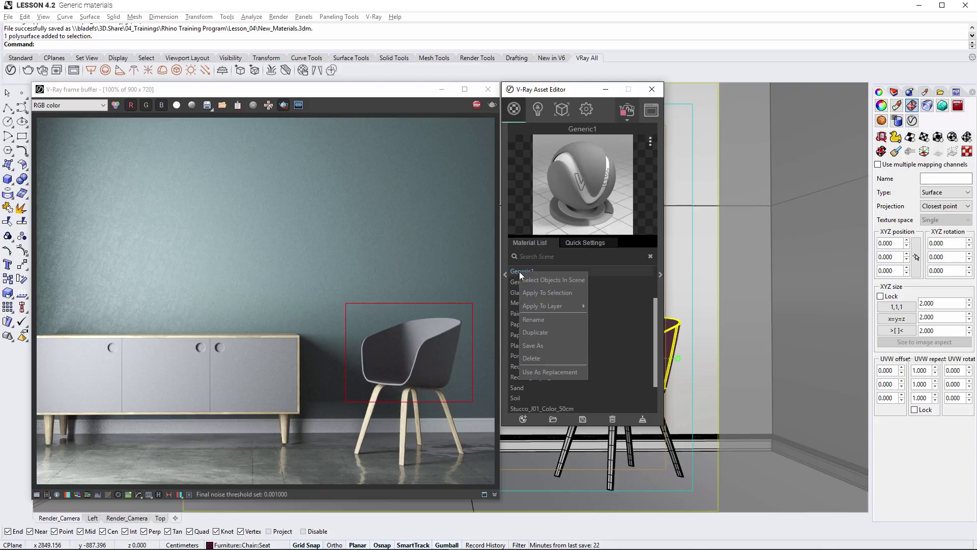
{"action": "left_click", "coordinate": [543, 319]}
{"action": "type", "text": "Plastic"}
{"action": "key", "text": "Return"}
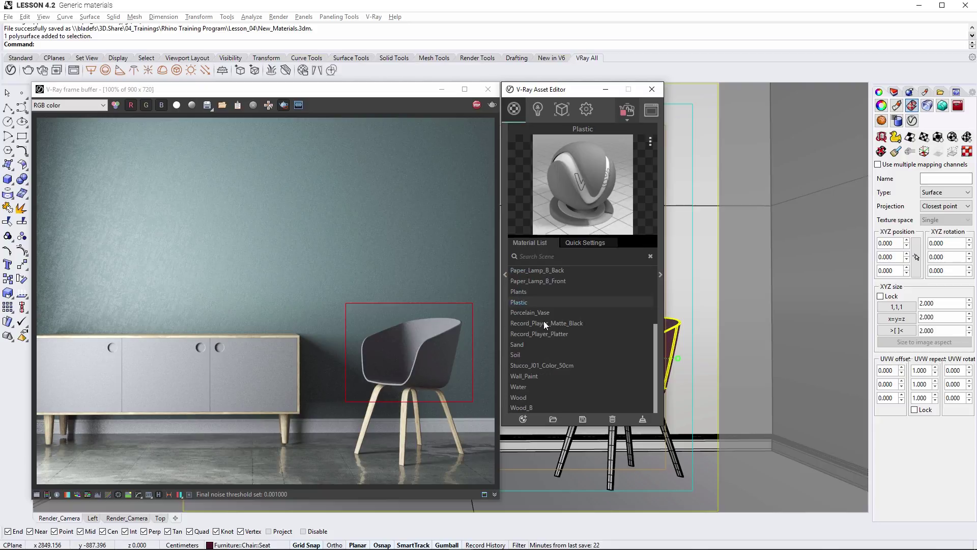
Darken the Plastic material's diffuse color to dark grey.
{"action": "left_click", "coordinate": [660, 274]}
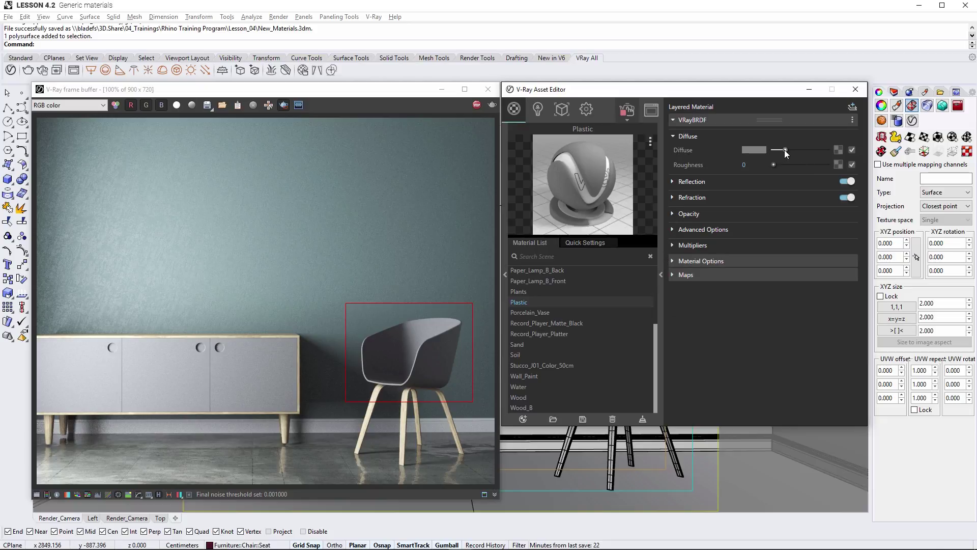
{"action": "left_click_drag", "start_coordinate": [784, 150], "coordinate": [776, 150]}
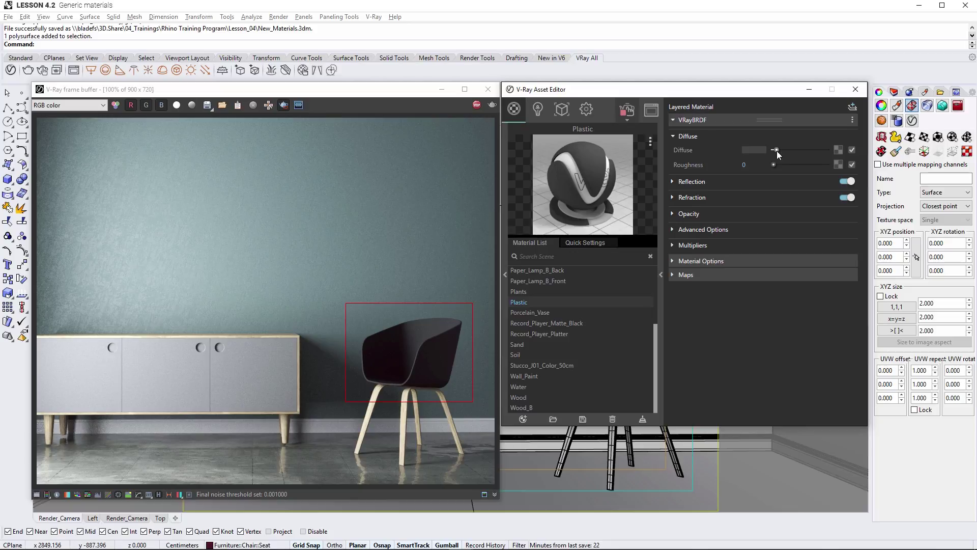
Raise the Plastic material's reflection color to mid grey and set its Reflection Glossiness to 0.75.
{"action": "left_click", "coordinate": [673, 181]}
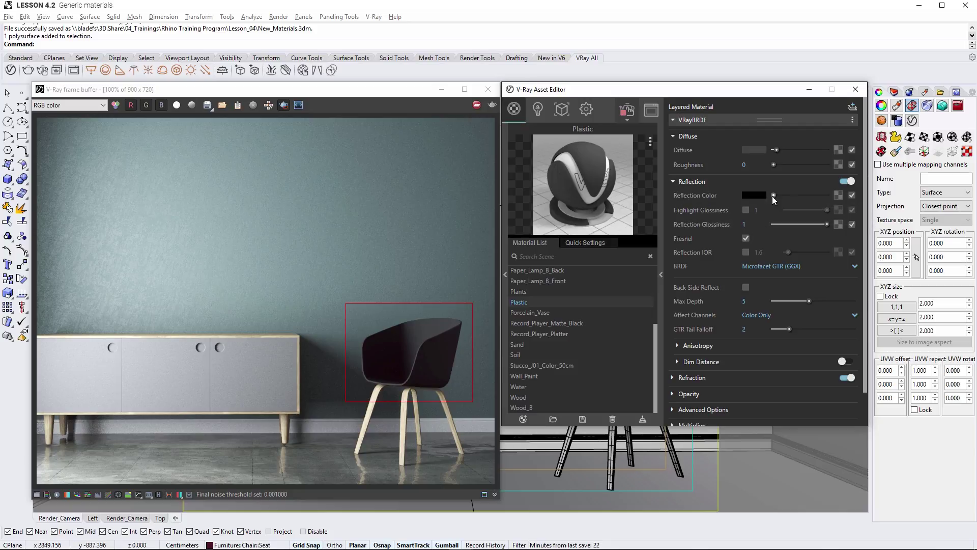
{"action": "left_click_drag", "start_coordinate": [777, 195], "coordinate": [790, 197]}
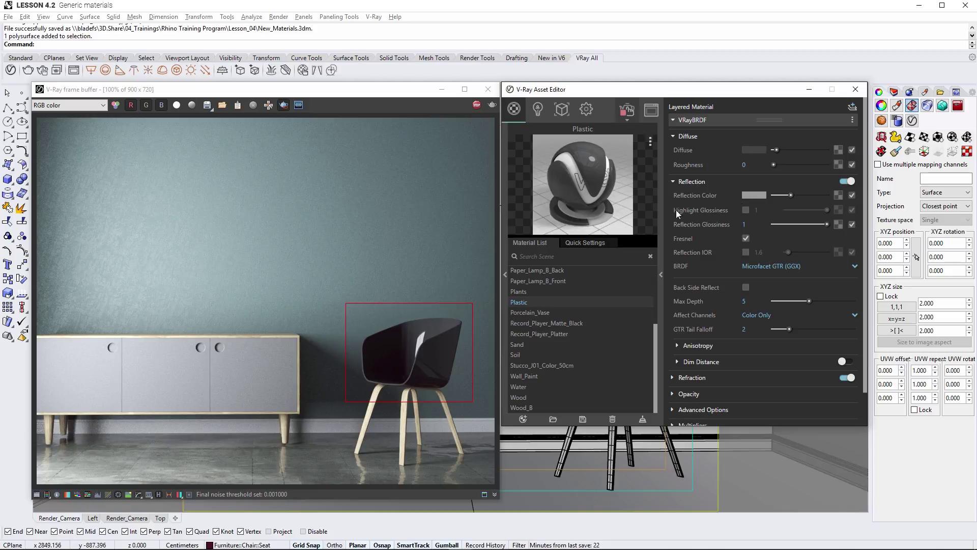
{"action": "left_click", "coordinate": [735, 227]}
{"action": "key", "text": "Return"}
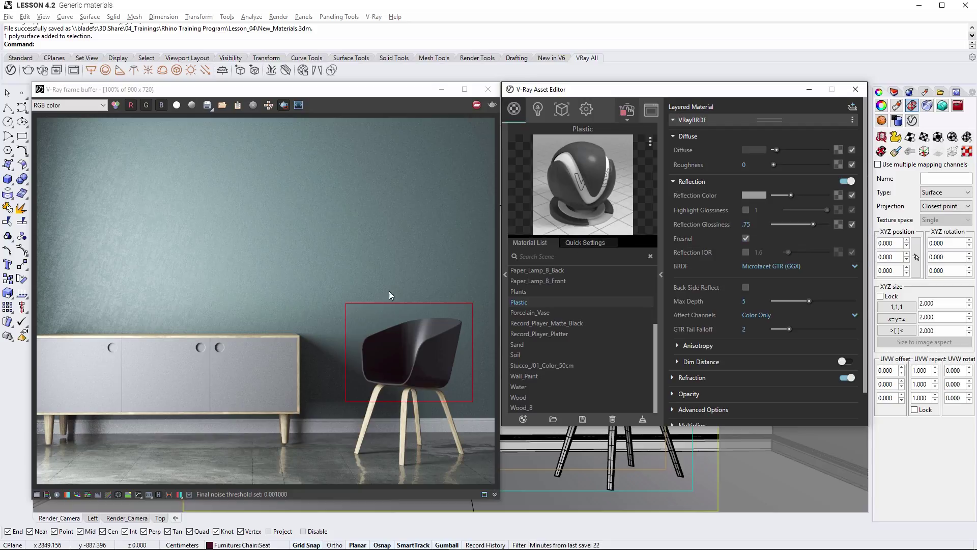
Draw a new render region around the sideboard and find the Wood material by searching the scene materials for "wood".
{"action": "left_click_drag", "start_coordinate": [301, 330], "coordinate": [31, 420]}
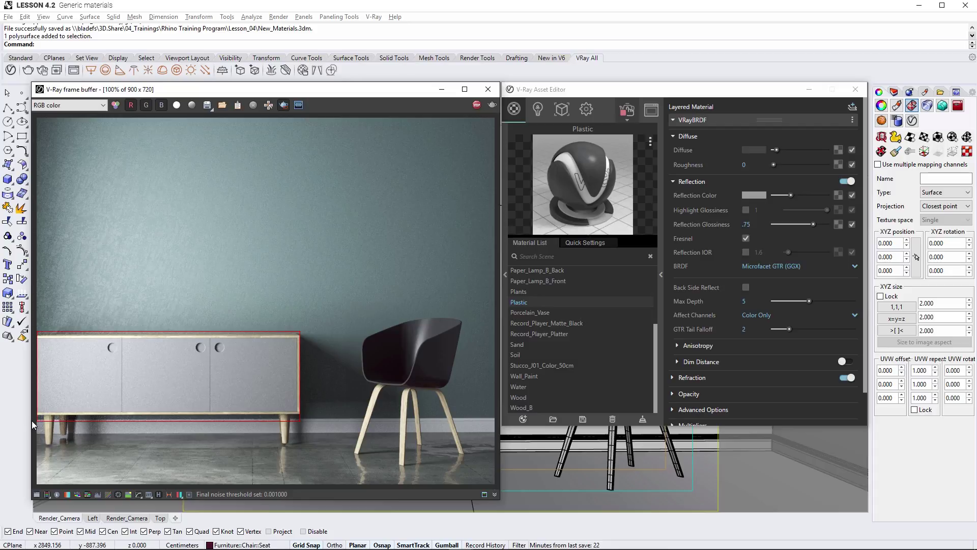
{"action": "left_click", "coordinate": [537, 257]}
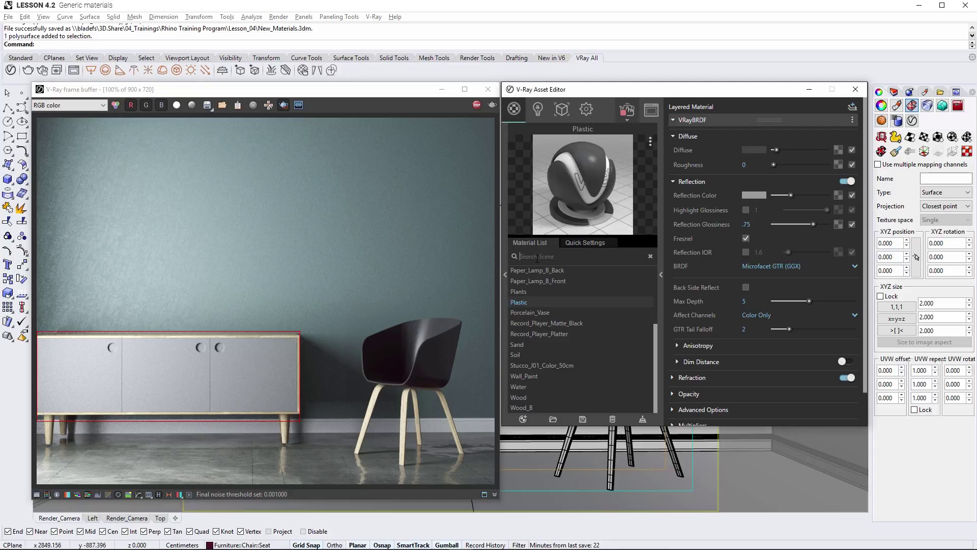
{"action": "type", "text": "wood"}
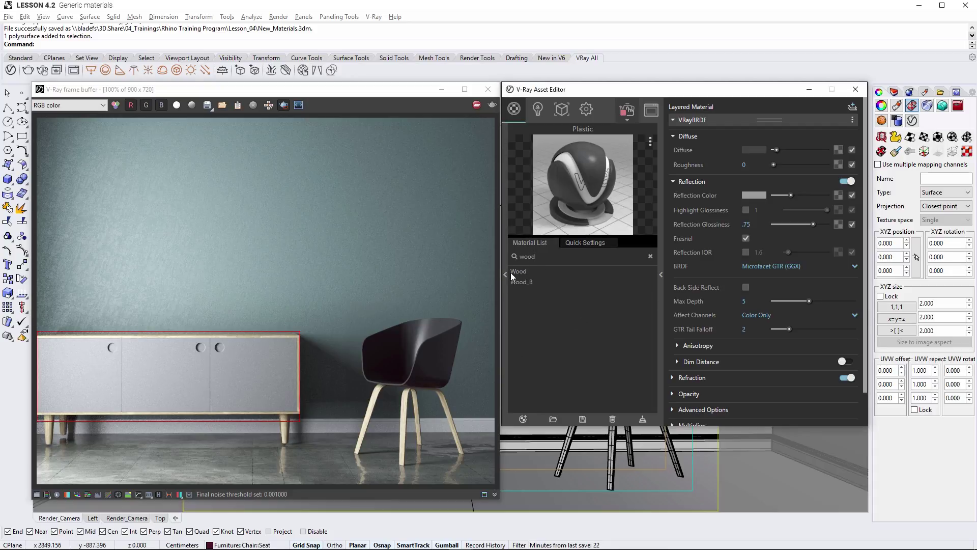
{"action": "left_click", "coordinate": [520, 271]}
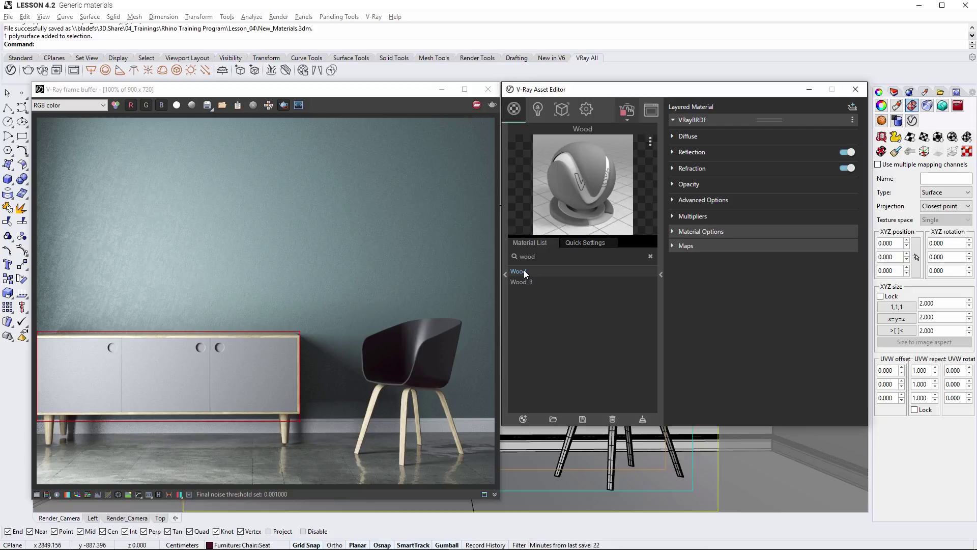
Load the wood_001_diff image from the Assets folder as a bitmap texture in the Wood material's diffuse slot.
{"action": "left_click", "coordinate": [672, 137]}
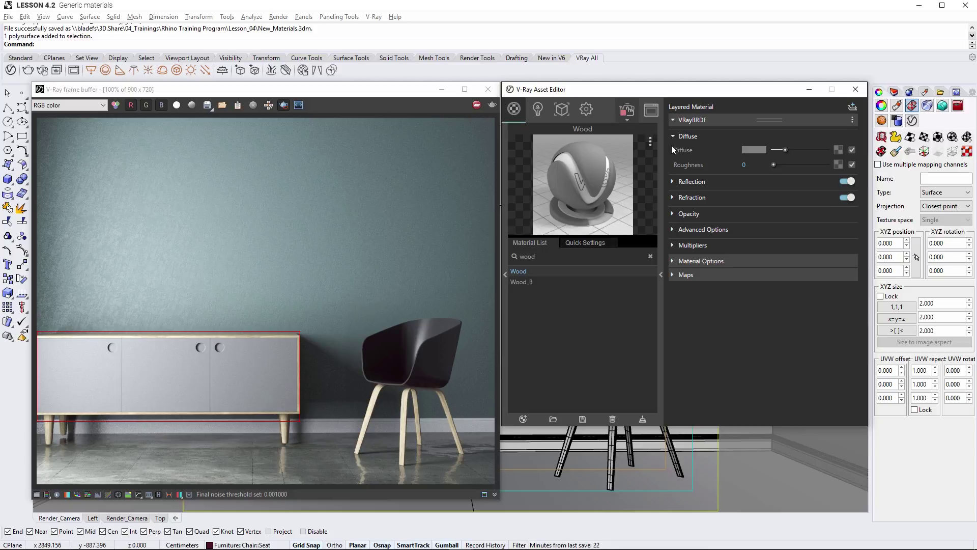
{"action": "left_click", "coordinate": [837, 151]}
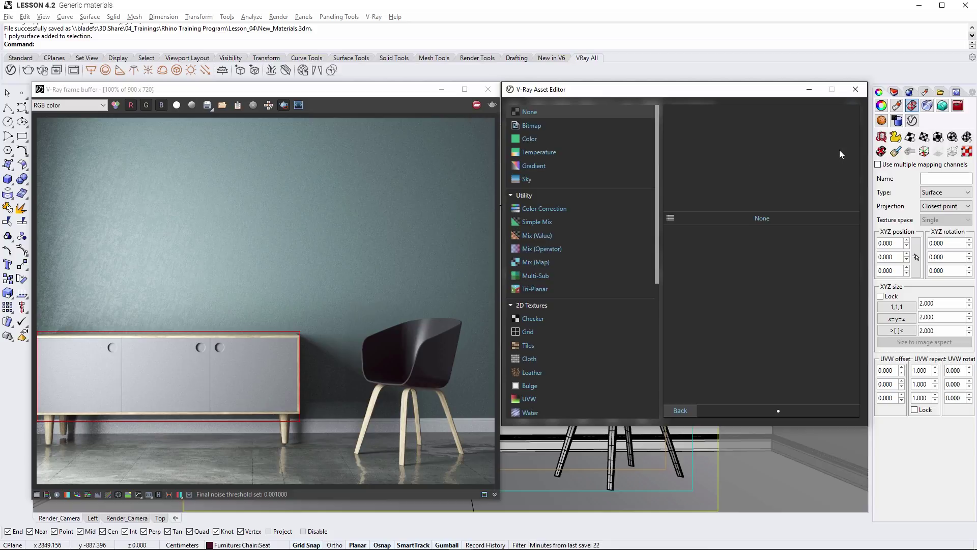
{"action": "left_click", "coordinate": [537, 126]}
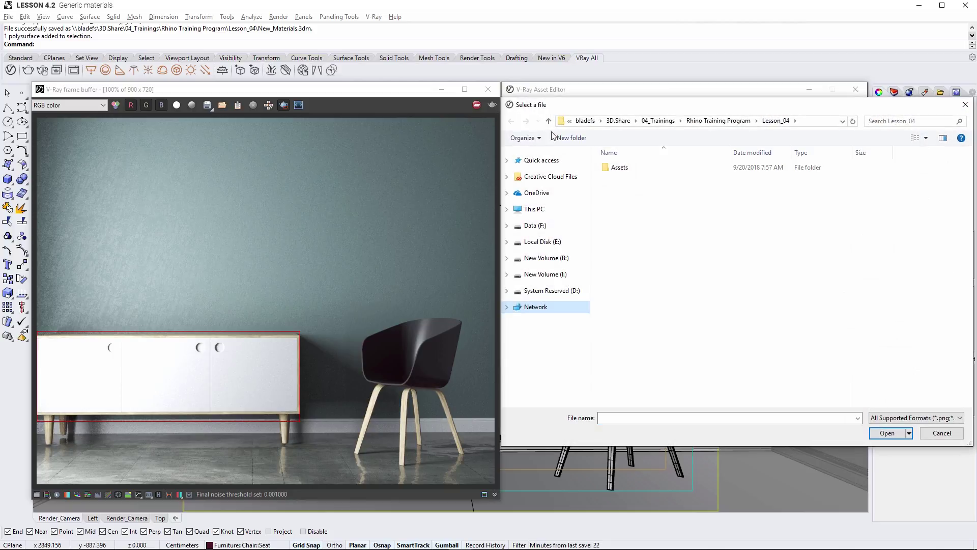
{"action": "left_click", "coordinate": [620, 168]}
{"action": "double_click", "coordinate": [620, 169]}
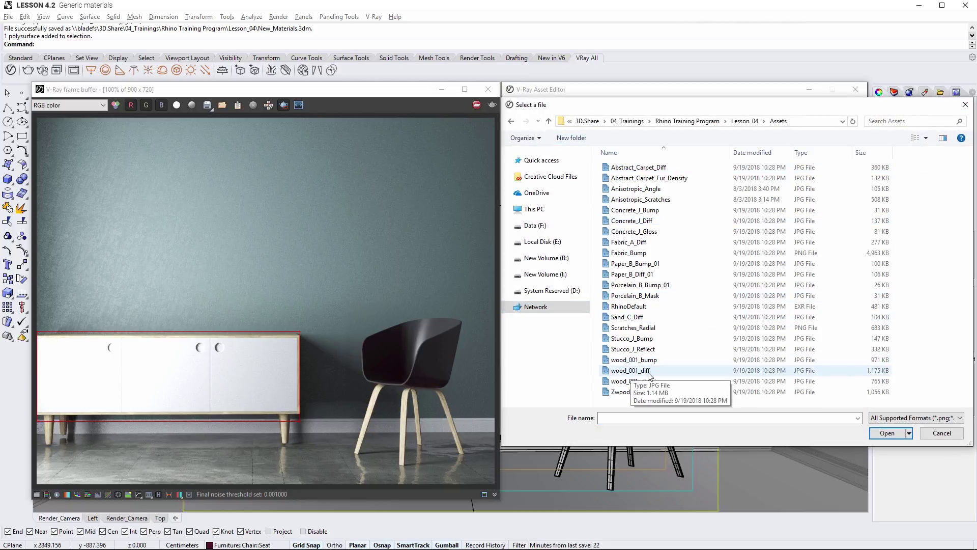
{"action": "left_click", "coordinate": [622, 372]}
{"action": "left_click", "coordinate": [884, 433]}
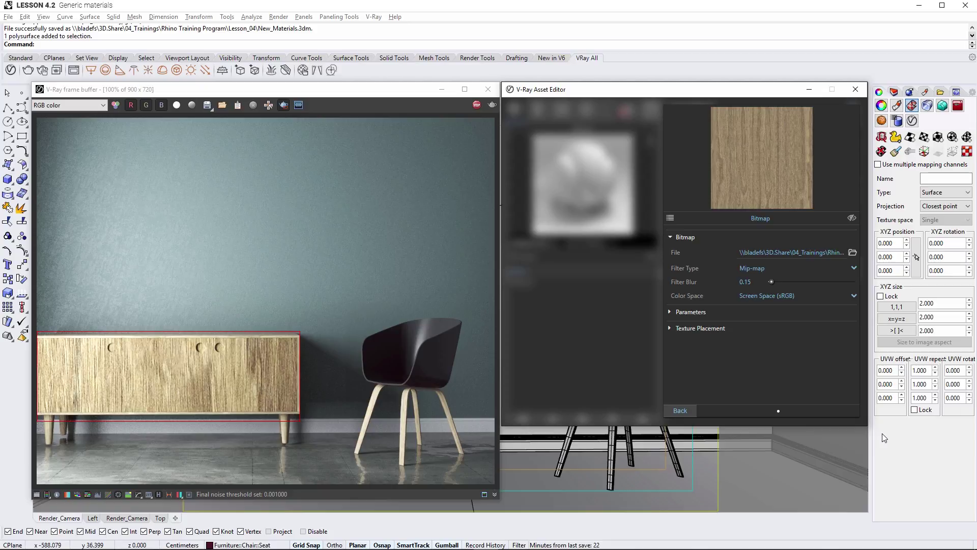
Set the wood diffuse bitmap's texture placement Repeat U/V to 4 and 4, and return to the material settings.
{"action": "left_click", "coordinate": [670, 328]}
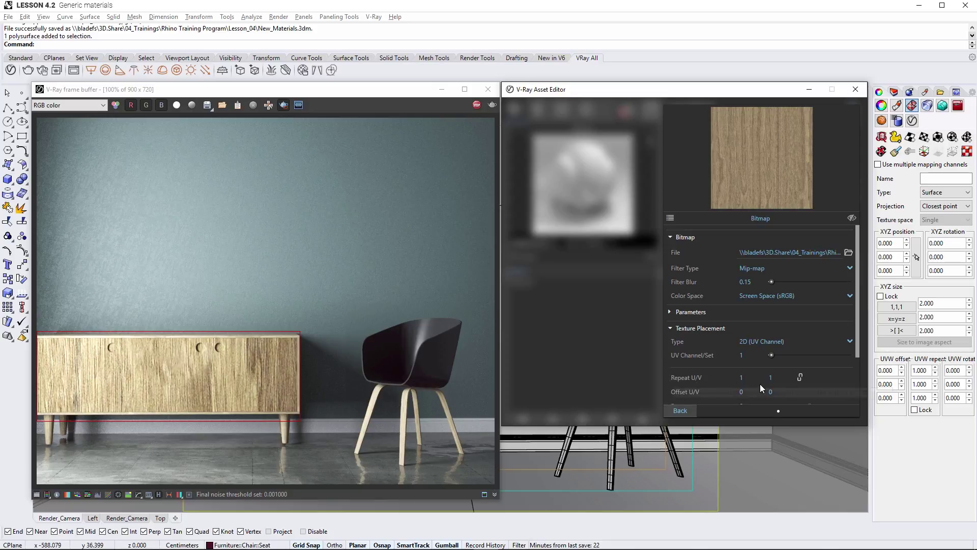
{"action": "left_click_drag", "start_coordinate": [860, 349], "coordinate": [860, 386]}
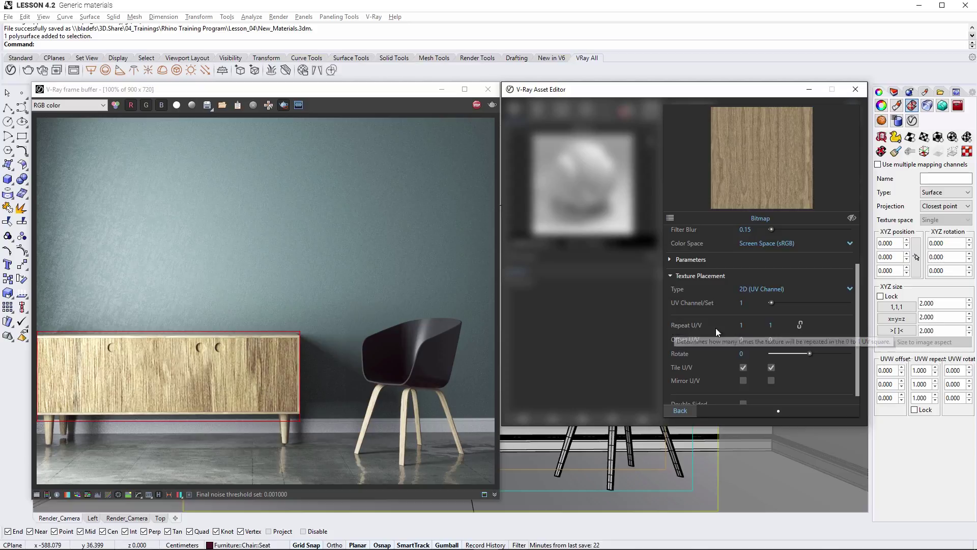
{"action": "left_click", "coordinate": [739, 325]}
{"action": "type", "text": "4"}
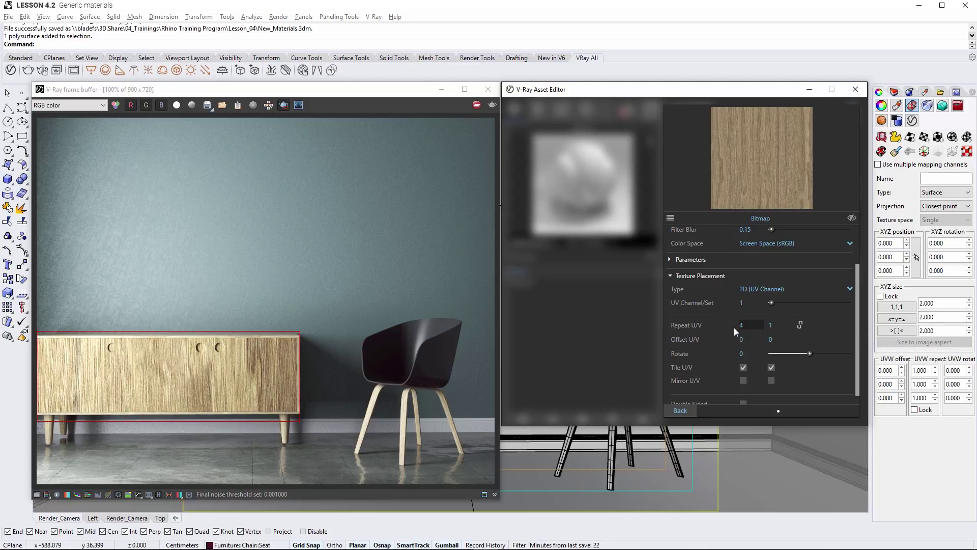
{"action": "key", "text": "Return"}
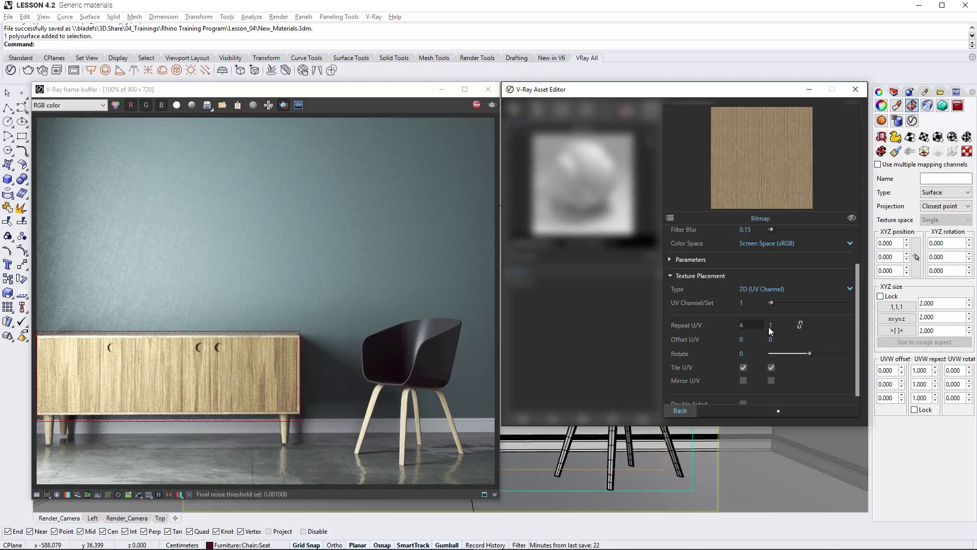
{"action": "left_click", "coordinate": [770, 325]}
{"action": "type", "text": "4"}
{"action": "key", "text": "Return"}
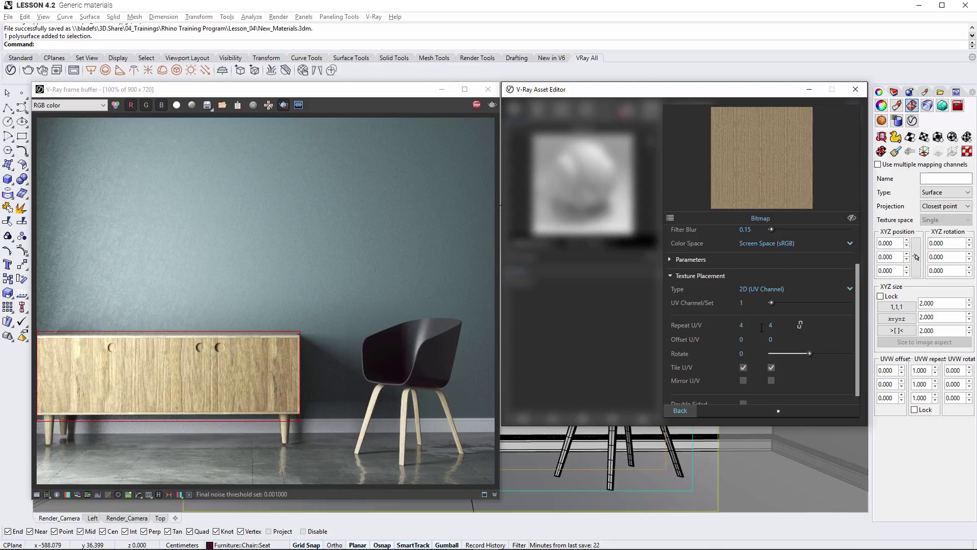
{"action": "left_click", "coordinate": [674, 412]}
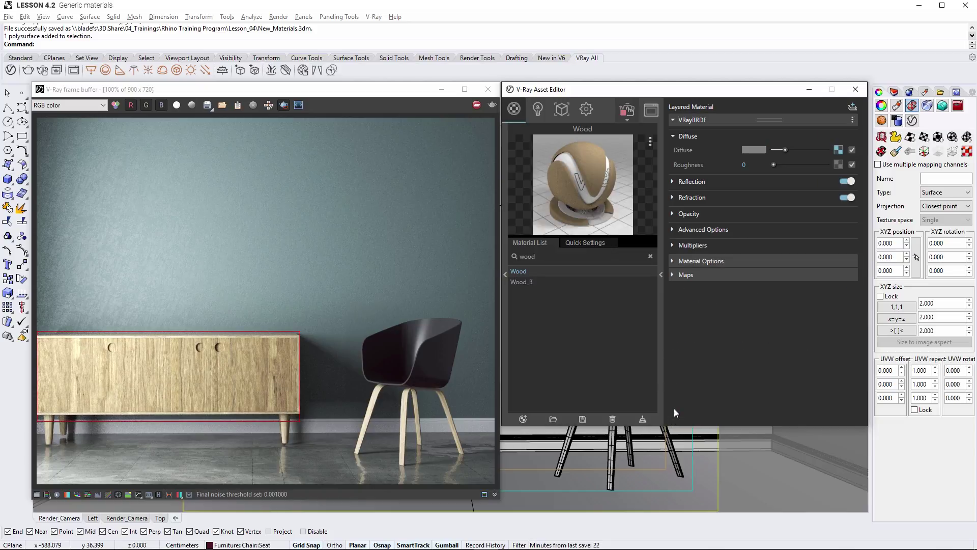
Raise the Wood material's reflection color to mid grey and load wood_001_glossiness as a bitmap in its Reflection Glossiness slot.
{"action": "left_click", "coordinate": [672, 181]}
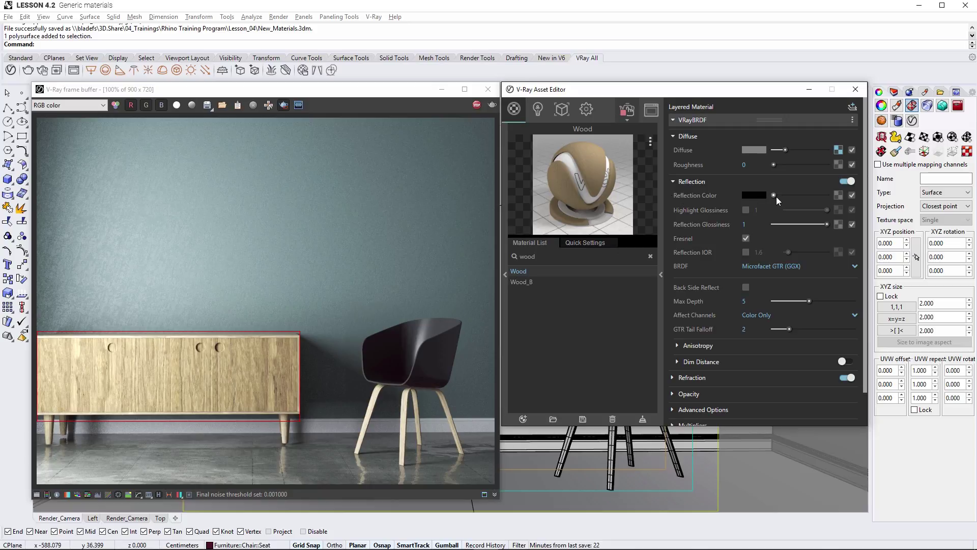
{"action": "left_click_drag", "start_coordinate": [776, 197], "coordinate": [787, 196]}
{"action": "left_click", "coordinate": [838, 224]}
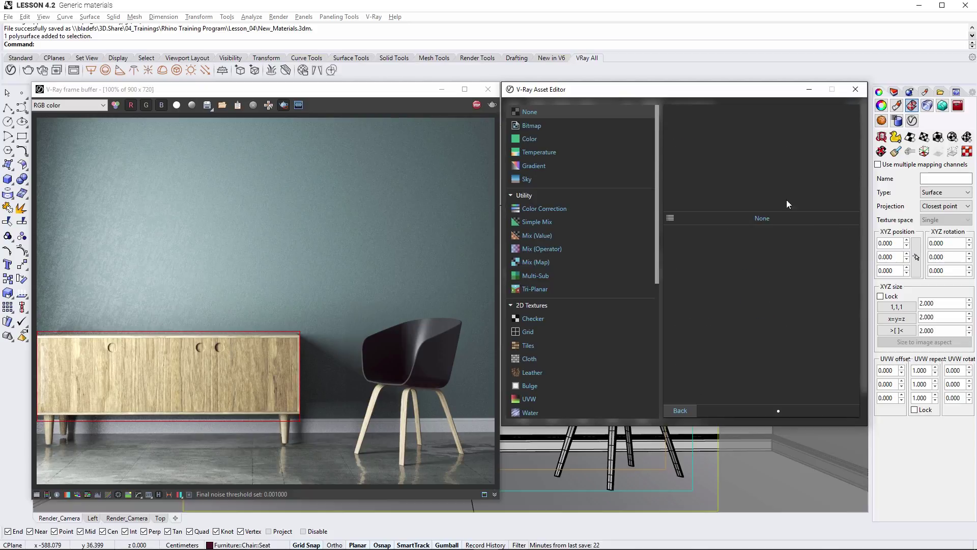
{"action": "left_click", "coordinate": [550, 126]}
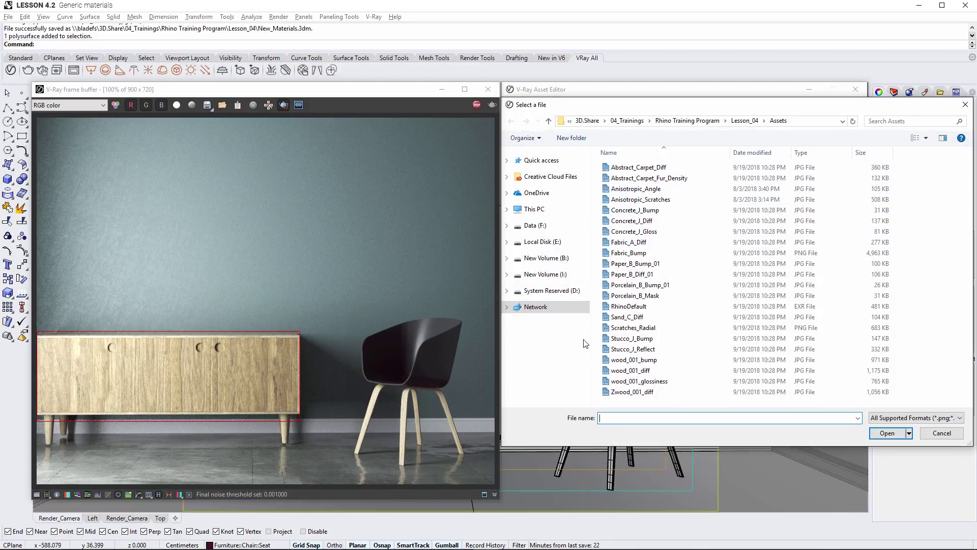
{"action": "left_click", "coordinate": [602, 382]}
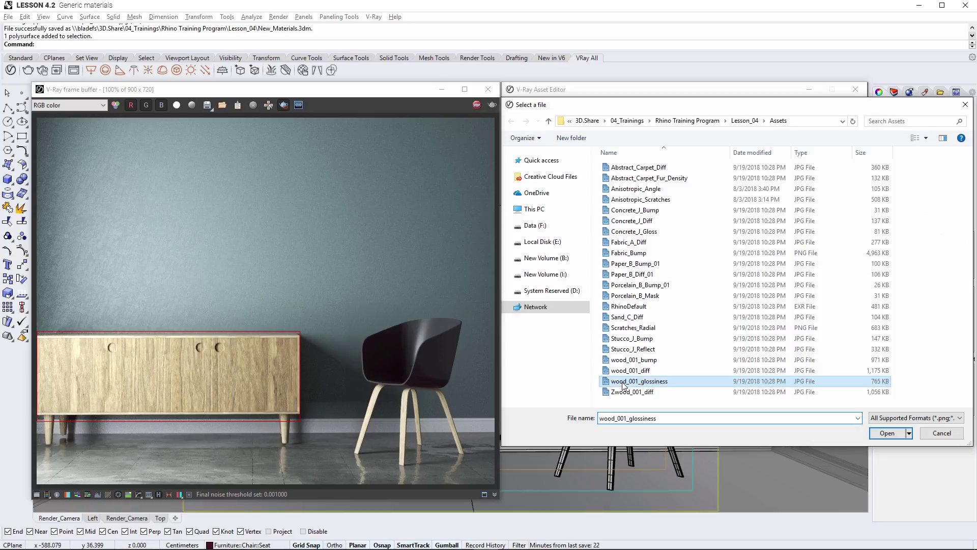
{"action": "left_click", "coordinate": [887, 433]}
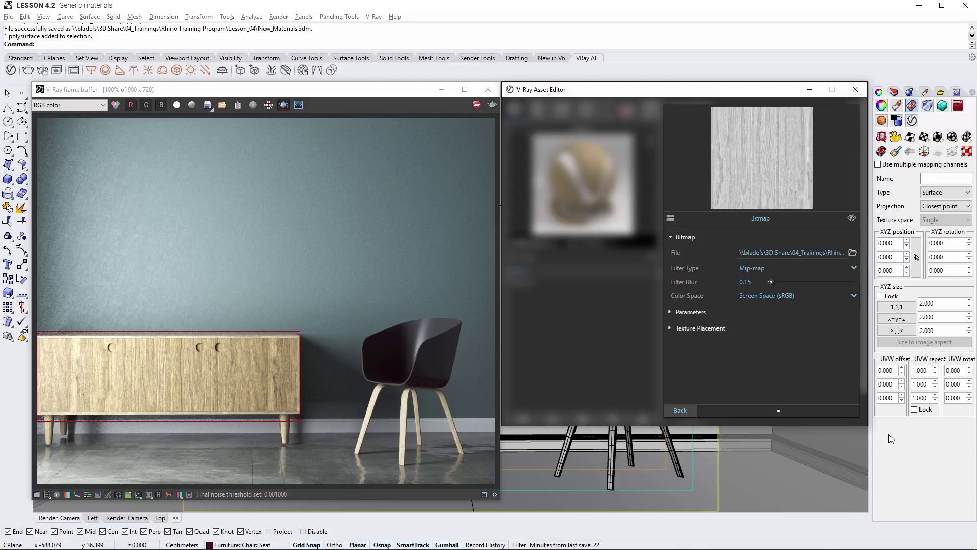
Set the glossiness bitmap's texture placement Repeat U/V to 4 and 4, and return to the Wood material settings.
{"action": "left_click", "coordinate": [670, 329]}
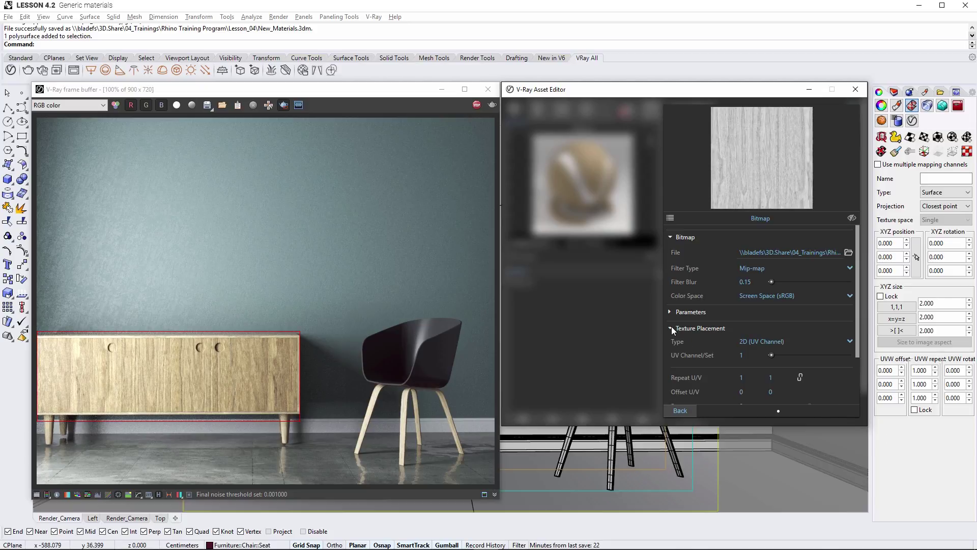
{"action": "left_click", "coordinate": [739, 379]}
{"action": "type", "text": "4"}
{"action": "left_click", "coordinate": [764, 380]}
{"action": "type", "text": "4"}
{"action": "key", "text": "Return"}
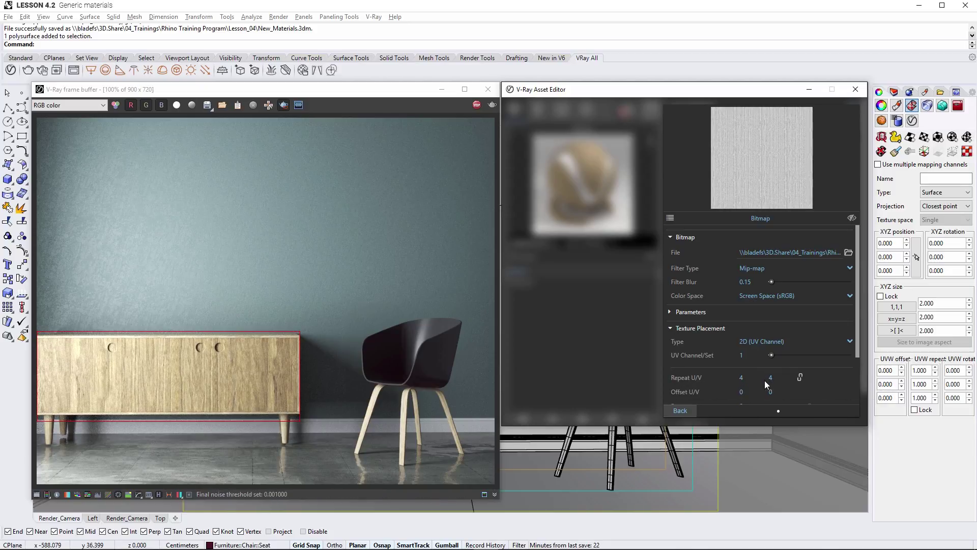
{"action": "left_click", "coordinate": [684, 407]}
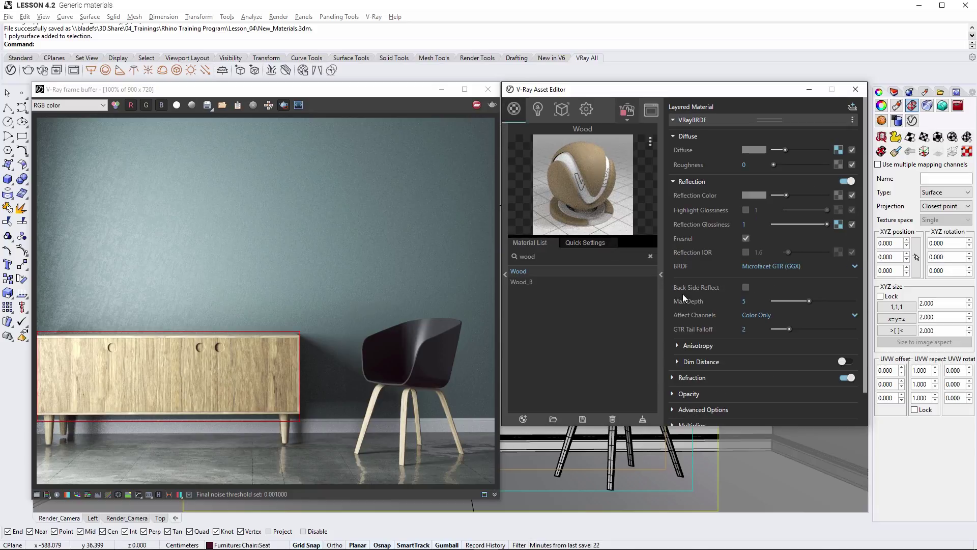
Enable Bump/Normal Mapping on the Wood material and load the wood_001_bump image as its bump map bitmap.
{"action": "left_click", "coordinate": [673, 181]}
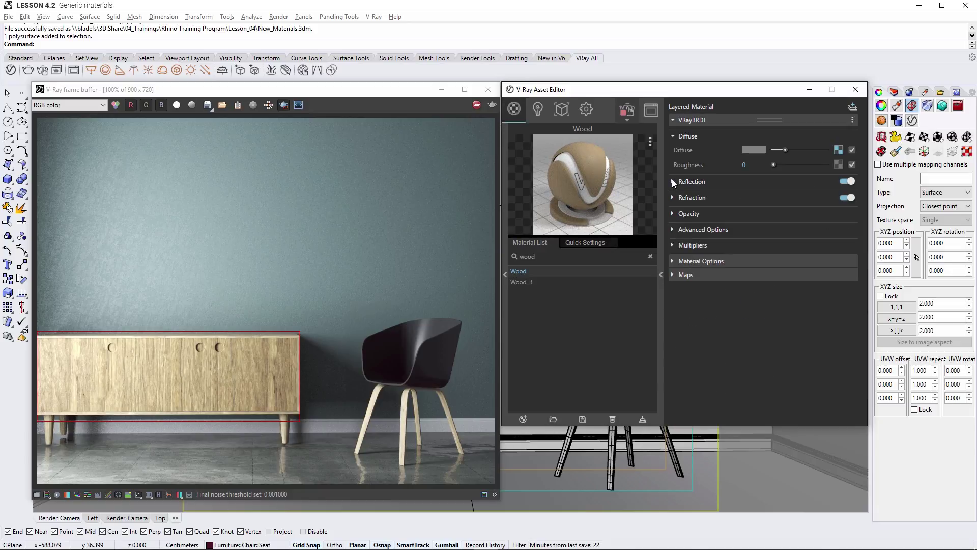
{"action": "left_click", "coordinate": [673, 275]}
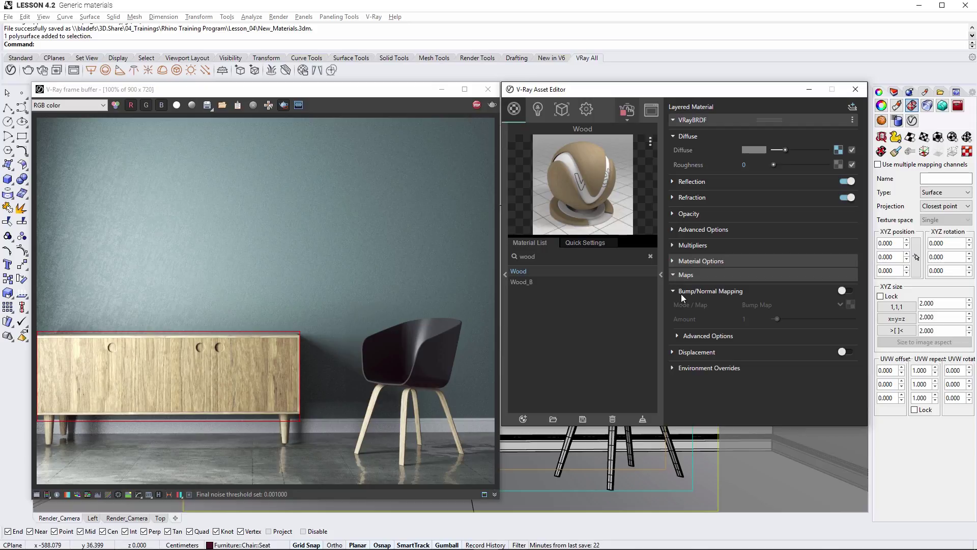
{"action": "left_click", "coordinate": [849, 290]}
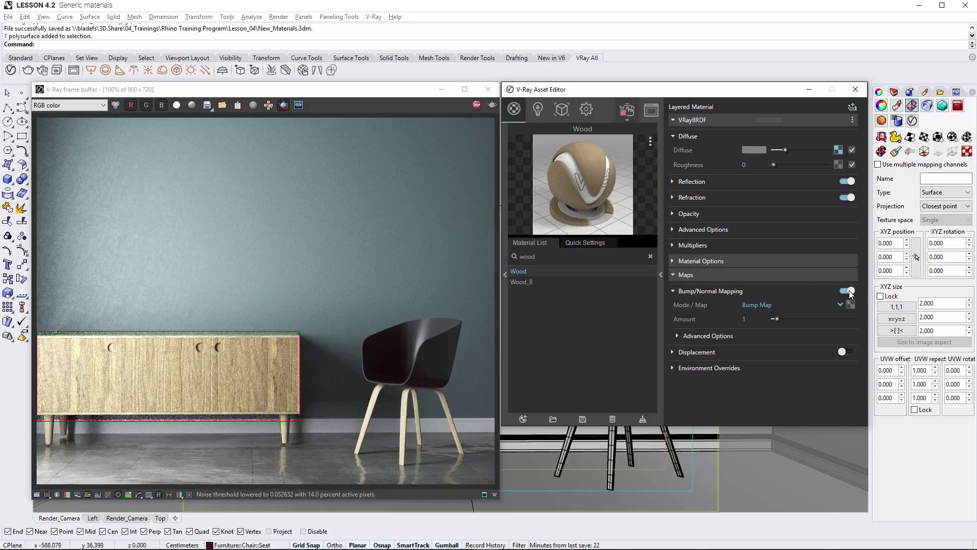
{"action": "left_click", "coordinate": [850, 305]}
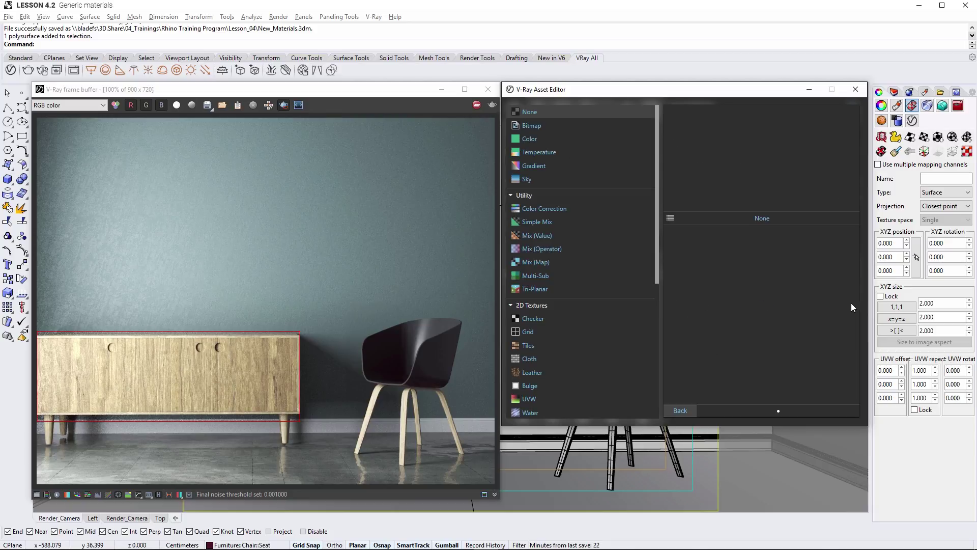
{"action": "left_click", "coordinate": [540, 126]}
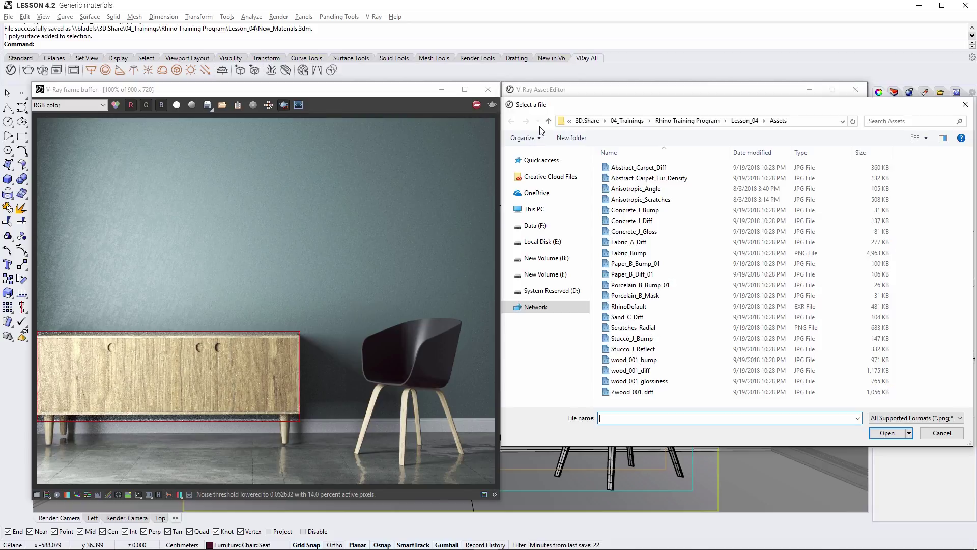
{"action": "left_click", "coordinate": [622, 361]}
{"action": "left_click", "coordinate": [886, 433]}
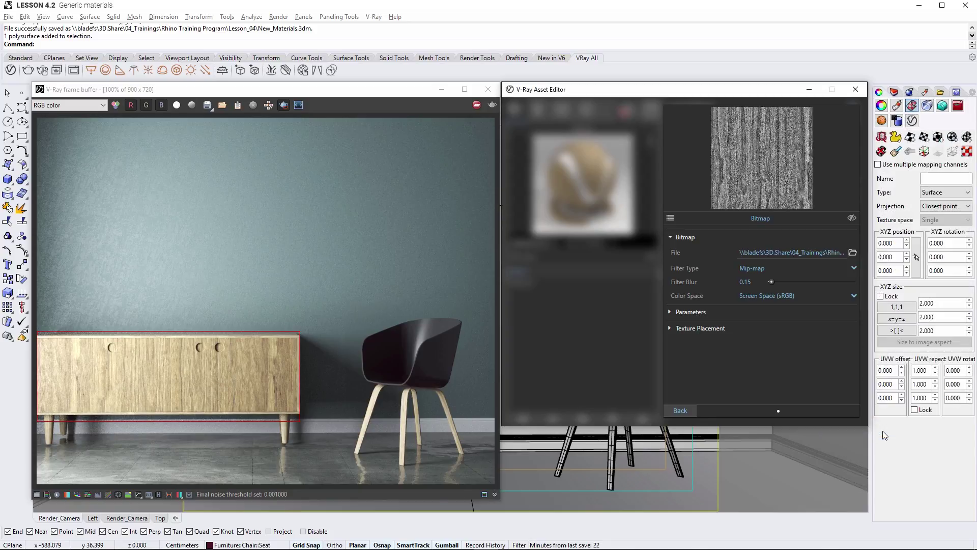
Set the bump bitmap's texture placement Repeat U/V to 4 and 4, and return to the Wood material settings.
{"action": "left_click", "coordinate": [671, 328]}
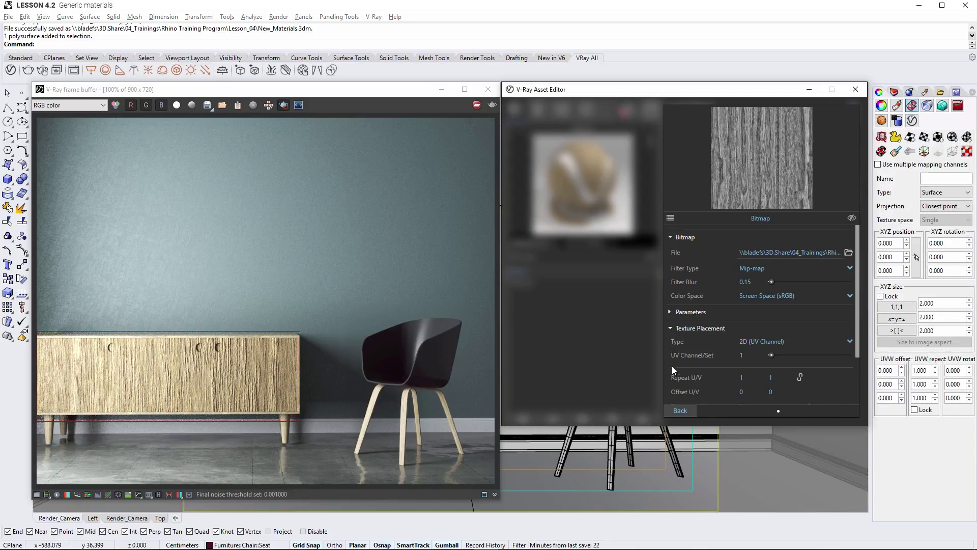
{"action": "left_click", "coordinate": [751, 377]}
{"action": "type", "text": "4"}
{"action": "left_click_drag", "start_coordinate": [779, 377], "coordinate": [765, 378]}
{"action": "type", "text": "4"}
{"action": "key", "text": "Return"}
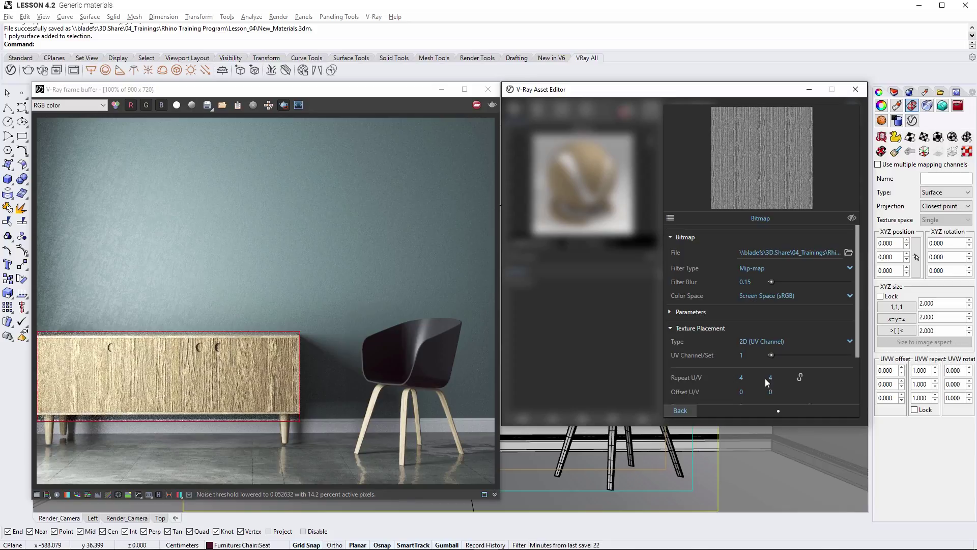
{"action": "left_click", "coordinate": [678, 410]}
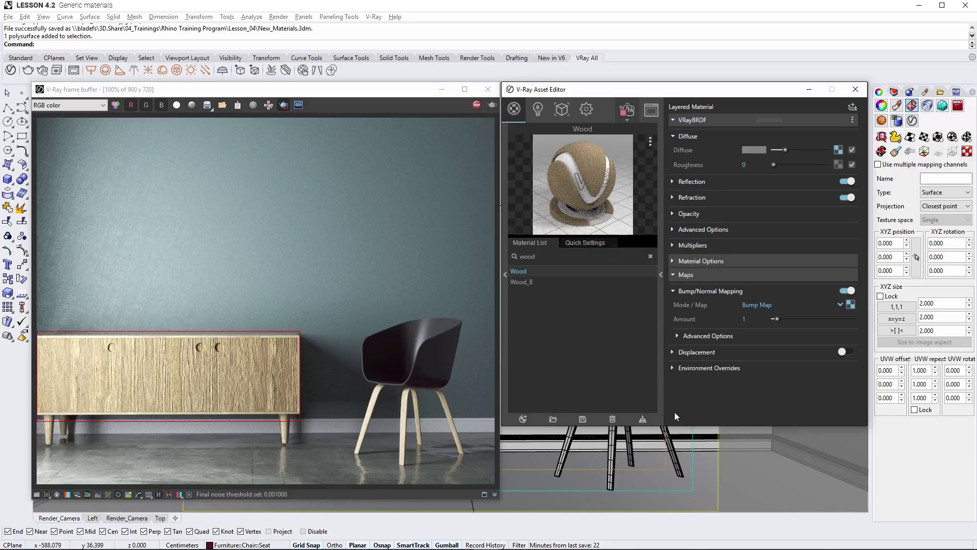
Set the Wood material's bump amount to 0.07.
{"action": "left_click", "coordinate": [742, 319]}
{"action": "type", "text": "0.07"}
{"action": "key", "text": "Return"}
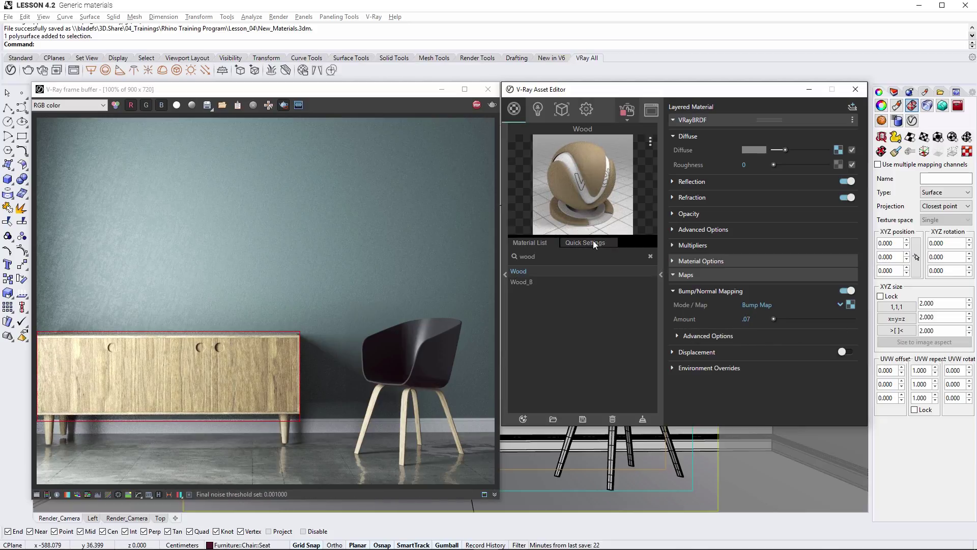
Turn off region rendering, stop the interactive render, and close the frame buffer and the Asset Editor.
{"action": "left_click", "coordinate": [285, 106]}
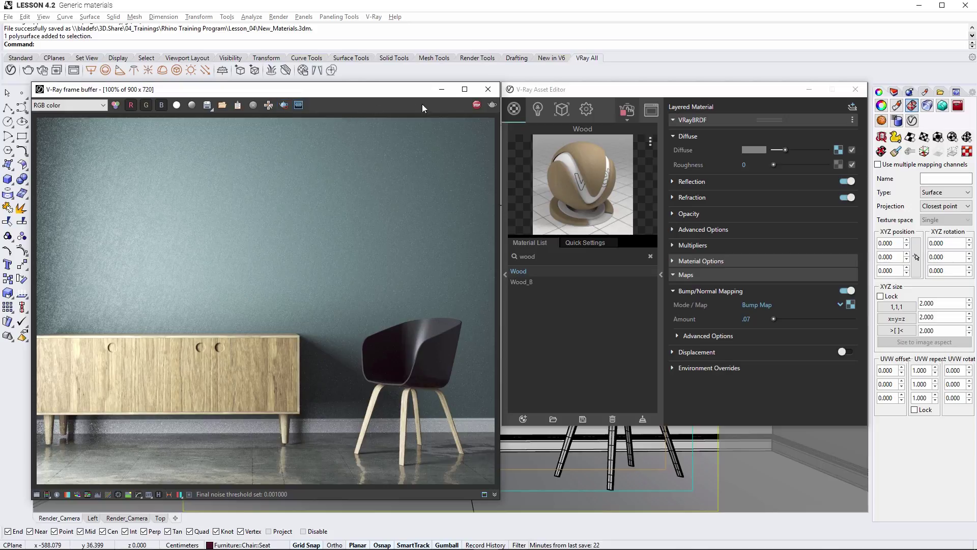
{"action": "left_click", "coordinate": [477, 105]}
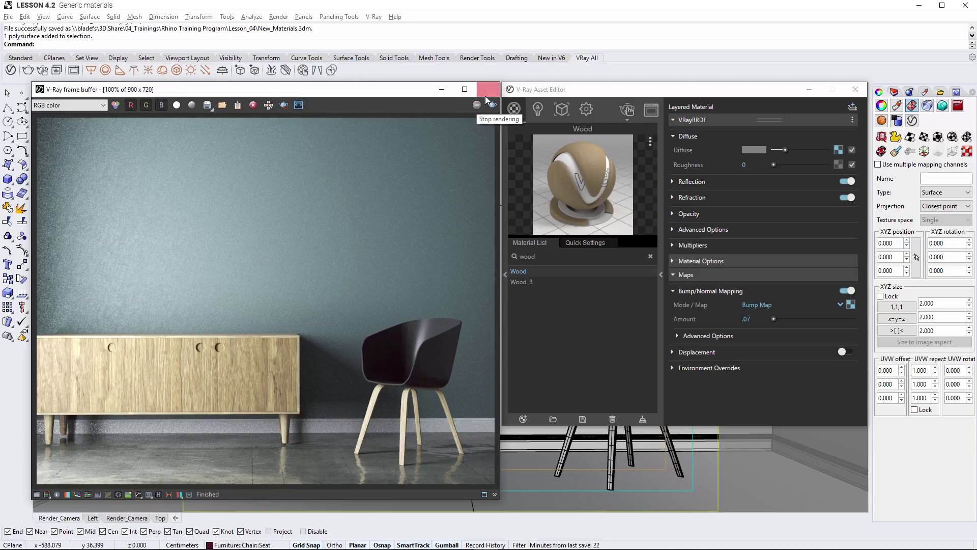
{"action": "left_click", "coordinate": [488, 89]}
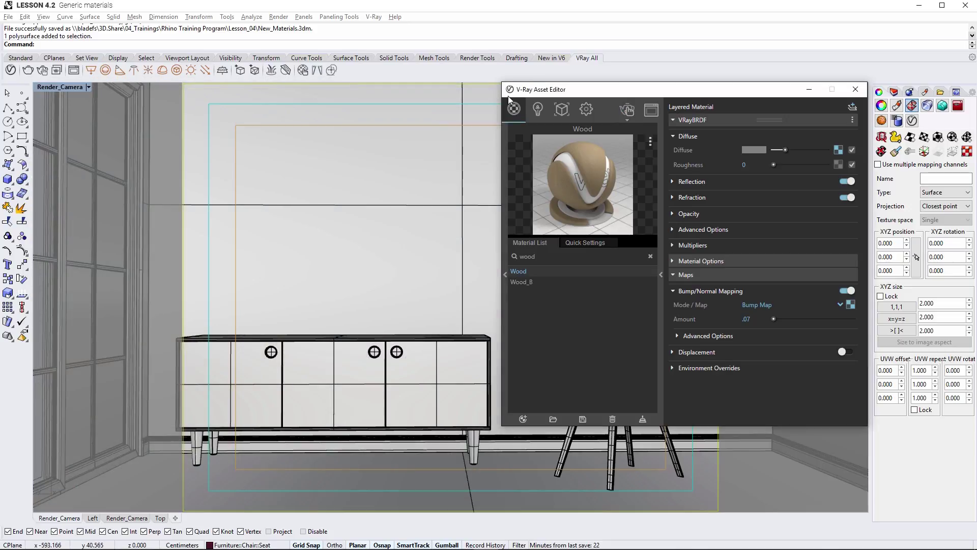
{"action": "left_click", "coordinate": [856, 91]}
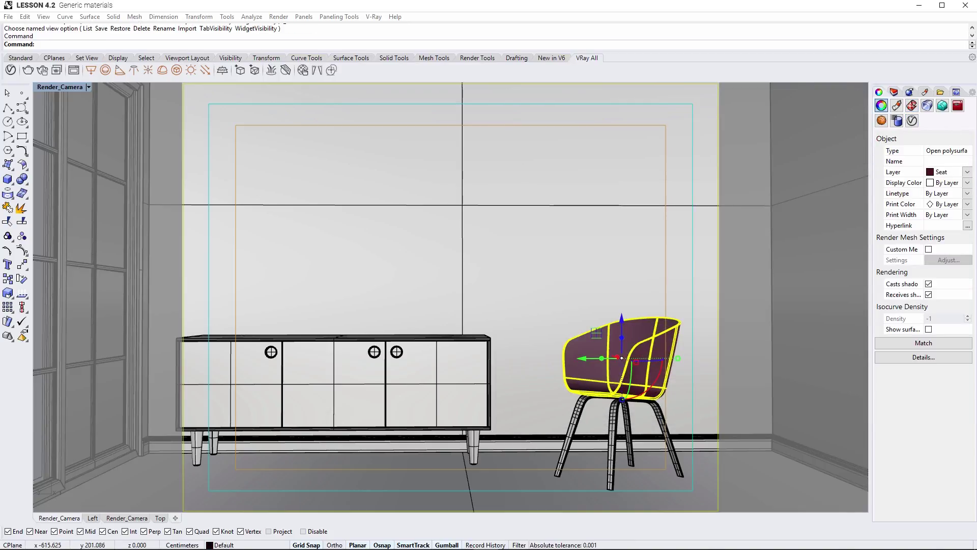
Make the Accessories layer visible and dock the Named Views list beneath the layer list.
{"action": "left_click", "coordinate": [910, 93]}
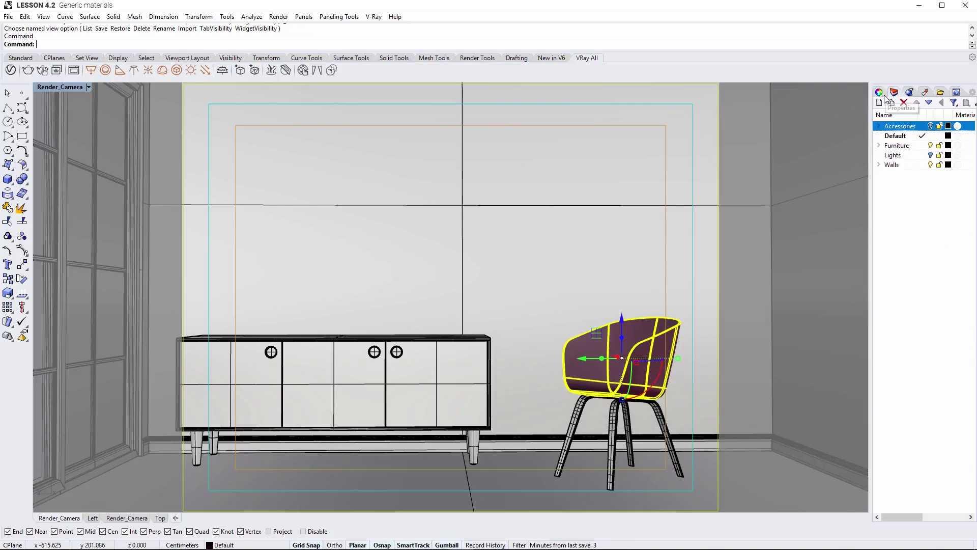
{"action": "left_click", "coordinate": [931, 126]}
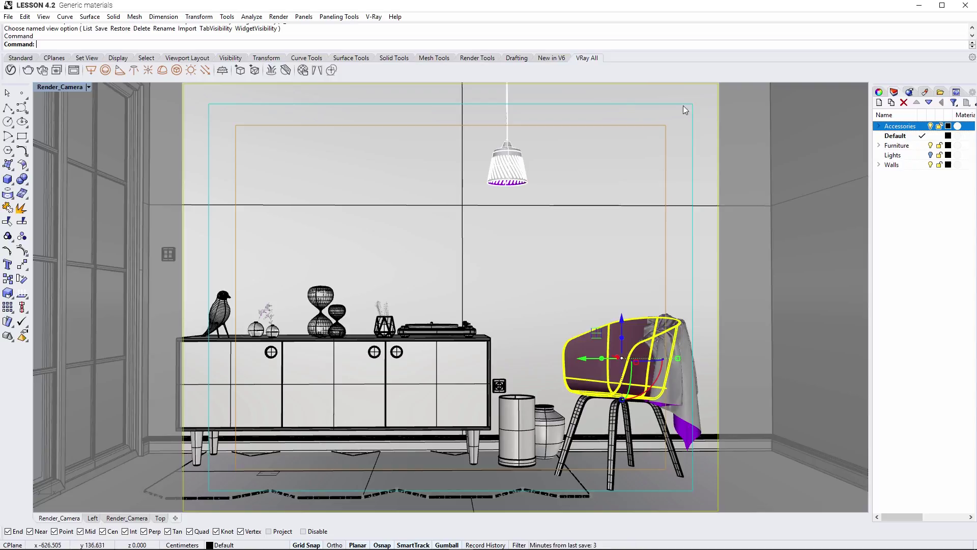
{"action": "left_click", "coordinate": [309, 20]}
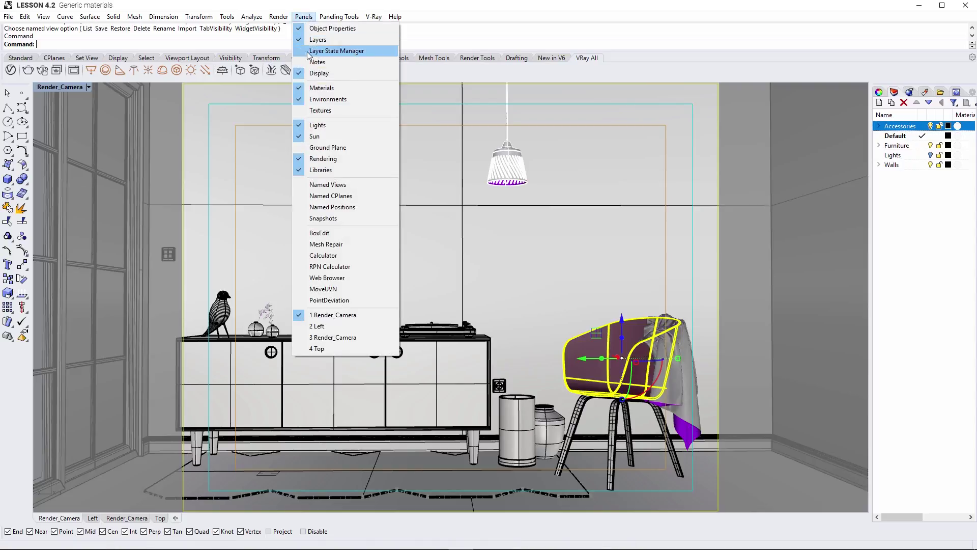
{"action": "left_click", "coordinate": [328, 186]}
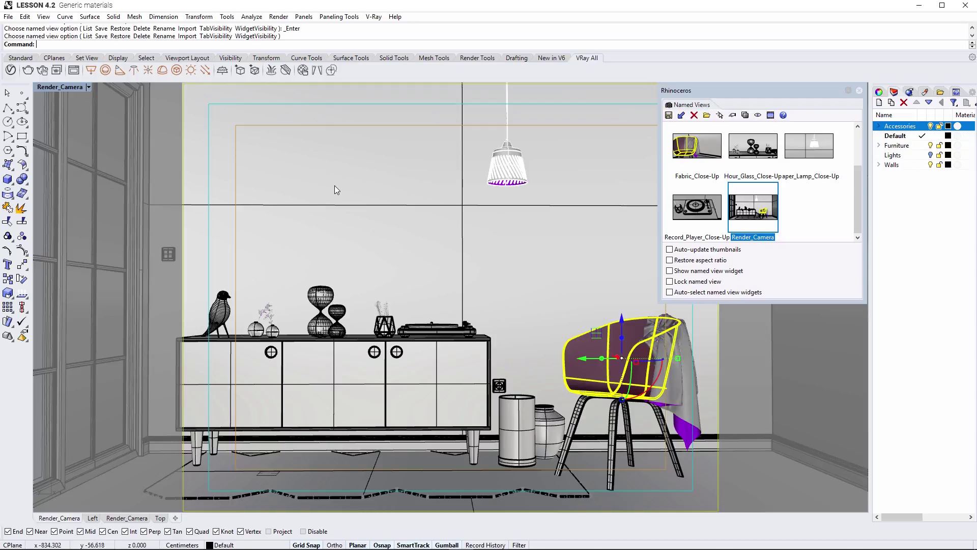
{"action": "left_click_drag", "start_coordinate": [758, 106], "coordinate": [934, 199]}
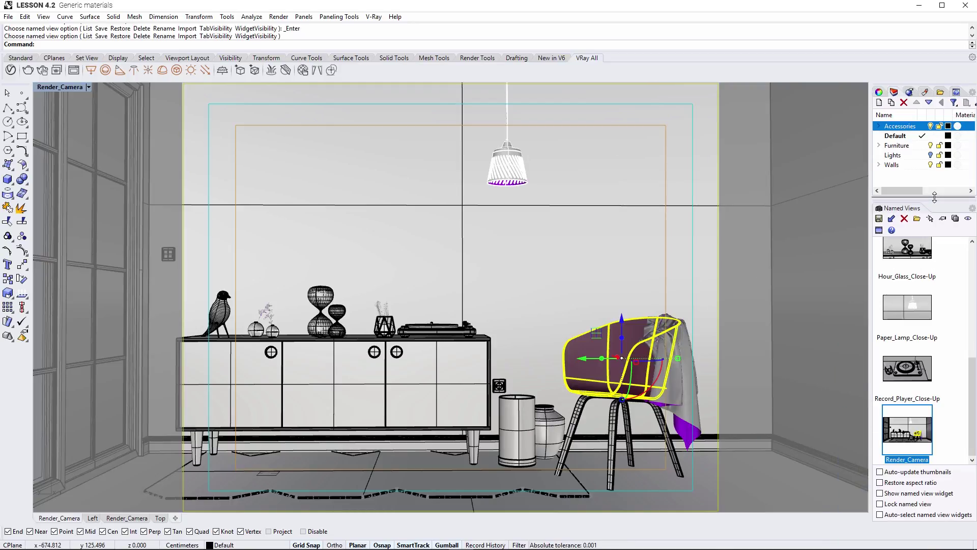
Restore the Hour_Glass_Close-Up named view and start an interactive V-Ray render of it.
{"action": "scroll", "coordinate": [907, 352], "scroll_direction": "up", "scroll_amount": 3}
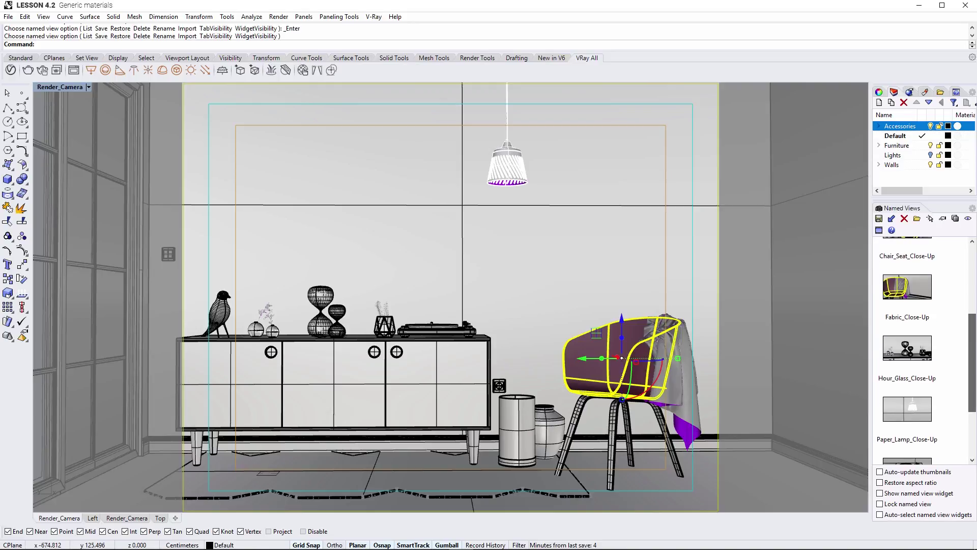
{"action": "double_click", "coordinate": [906, 353]}
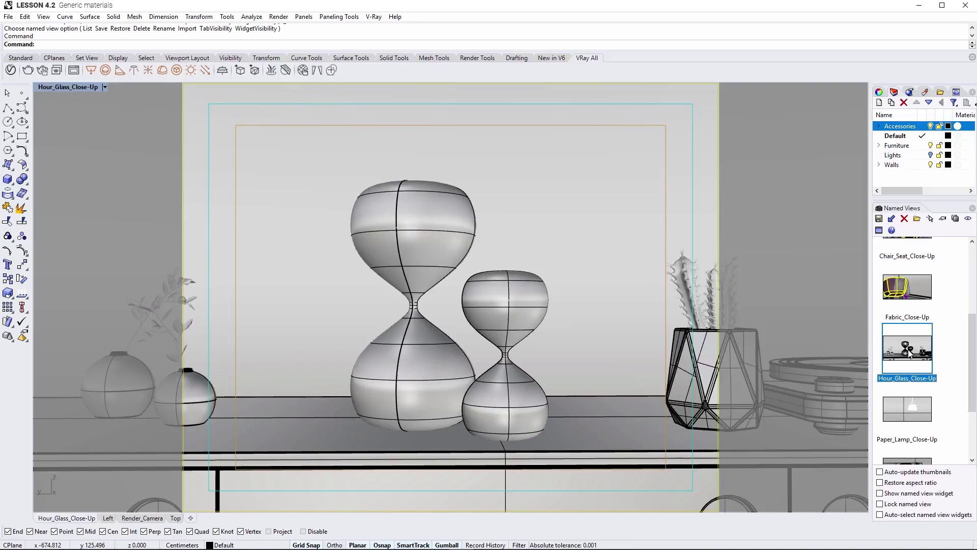
{"action": "left_click", "coordinate": [43, 70]}
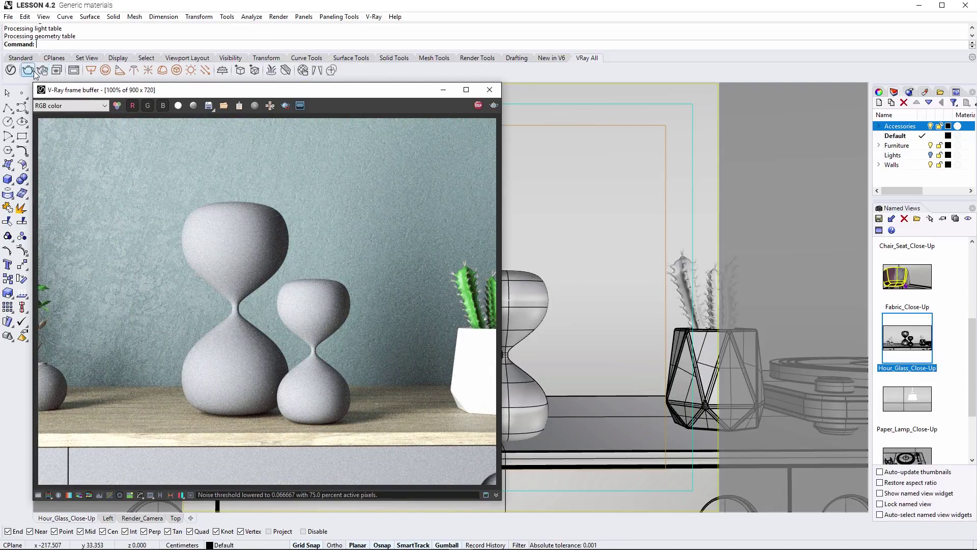
Open the V-Ray Asset Editor, search the scene materials for "glass" and select the Glass material.
{"action": "left_click", "coordinate": [11, 71]}
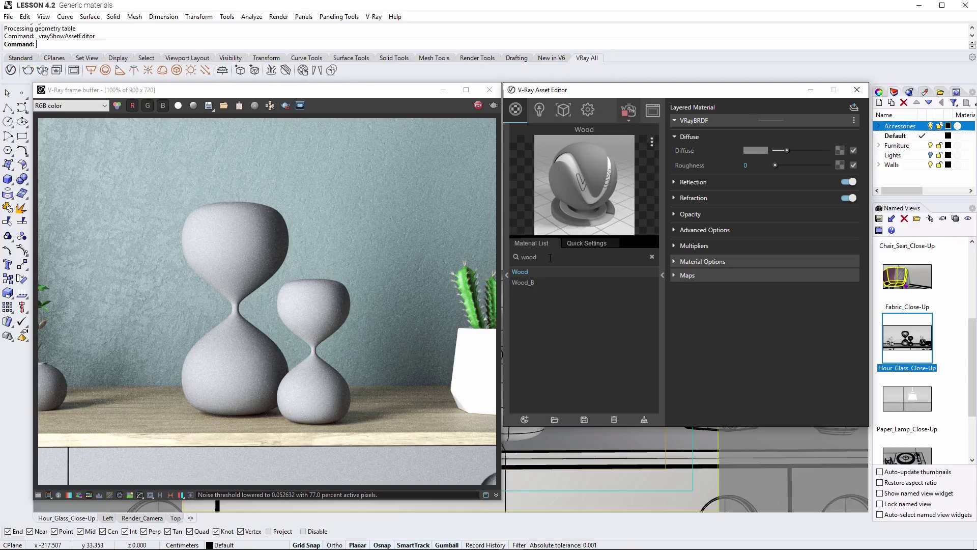
{"action": "left_click_drag", "start_coordinate": [550, 258], "coordinate": [519, 261]}
{"action": "type", "text": "glass"}
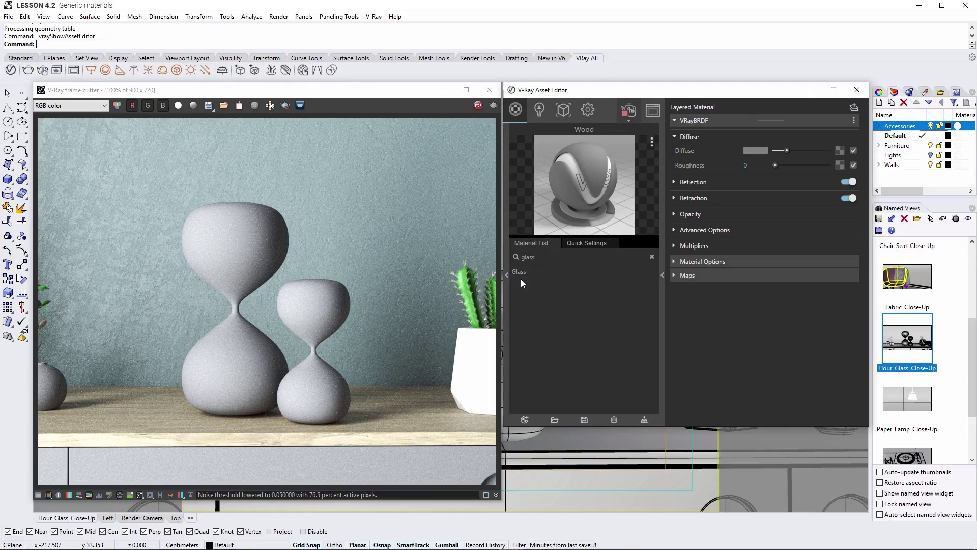
{"action": "left_click", "coordinate": [524, 274]}
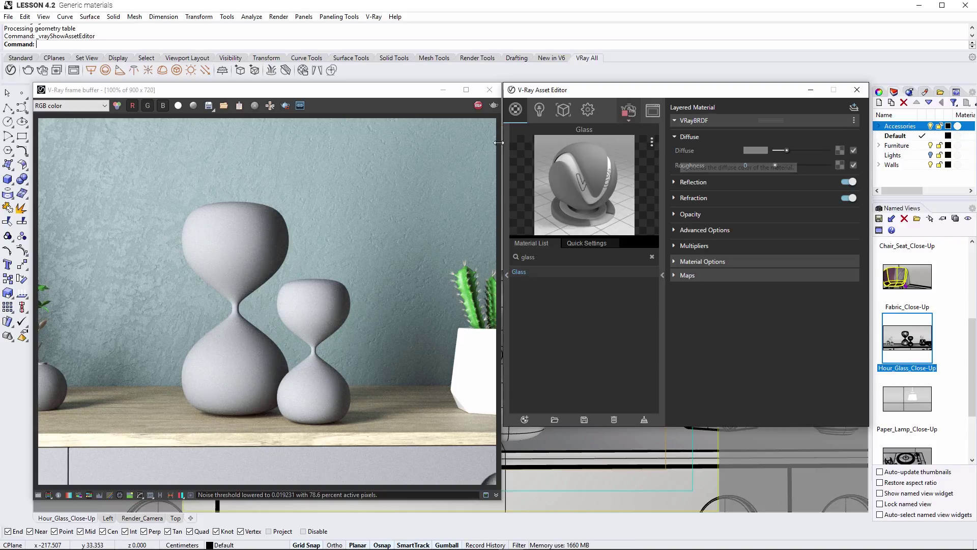
Draw a render region around the two hourglasses and lower the Glass material's diffuse color to black.
{"action": "left_click", "coordinate": [286, 106]}
{"action": "left_click_drag", "start_coordinate": [158, 184], "coordinate": [382, 430]}
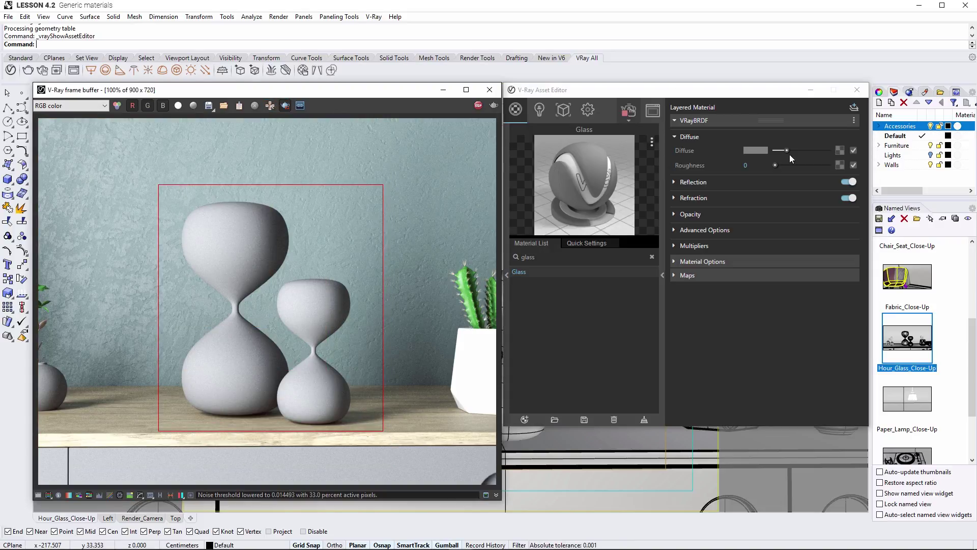
{"action": "left_click_drag", "start_coordinate": [787, 152], "coordinate": [773, 151]}
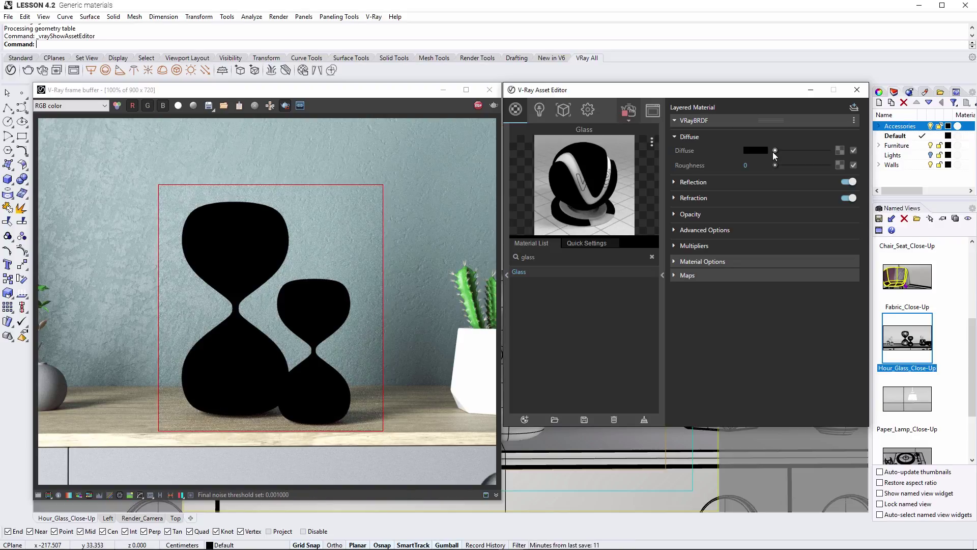
Raise the Glass material's reflection color and refraction color to full white.
{"action": "left_click", "coordinate": [673, 182]}
{"action": "left_click_drag", "start_coordinate": [775, 195], "coordinate": [832, 198]}
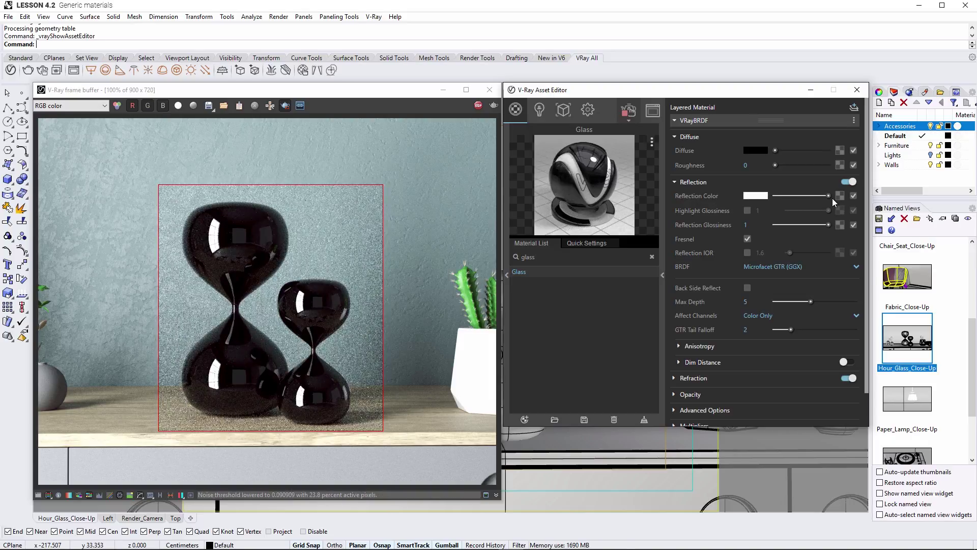
{"action": "left_click", "coordinate": [674, 182]}
{"action": "left_click", "coordinate": [674, 197]}
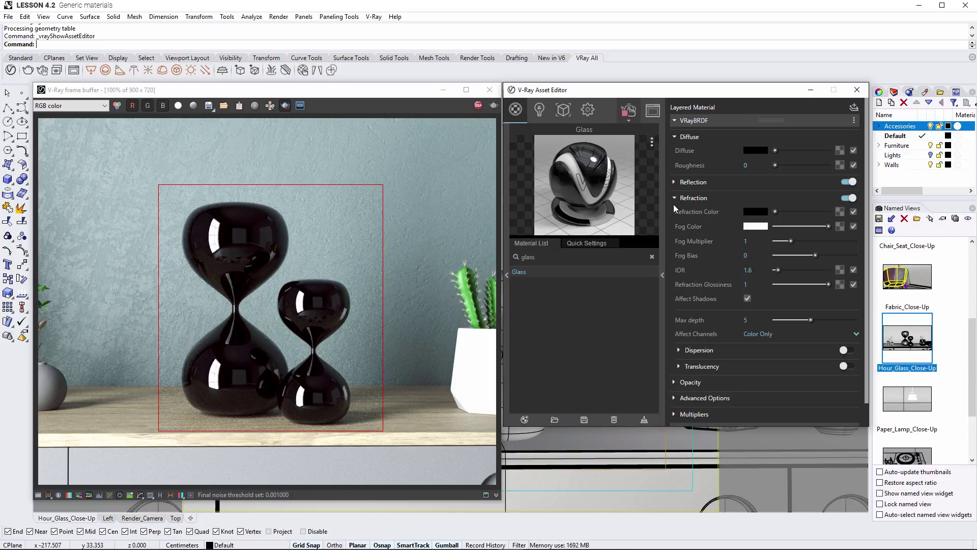
{"action": "left_click_drag", "start_coordinate": [774, 211], "coordinate": [839, 220]}
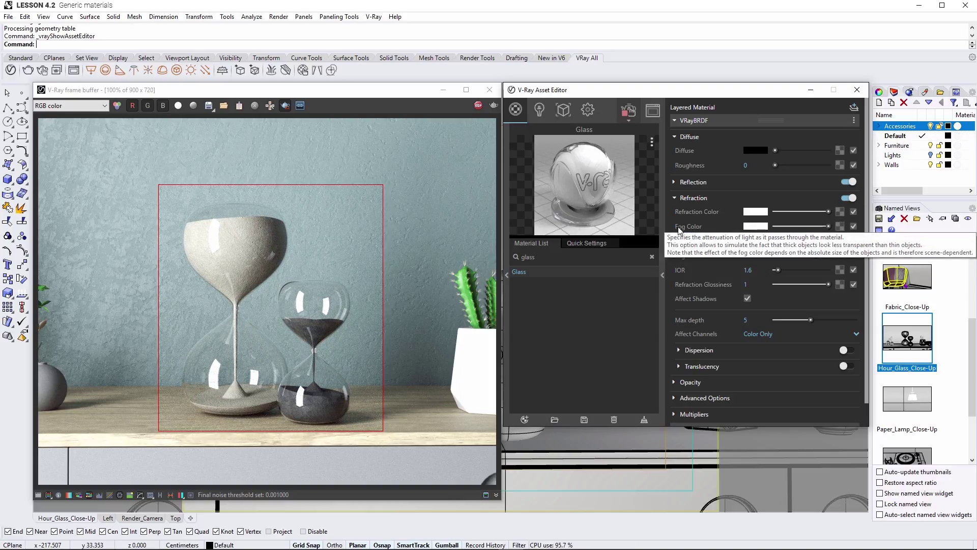
Set the Glass material's fog color to a light blue of about R 0.638, G 0.82, B 0.987.
{"action": "left_click", "coordinate": [744, 229]}
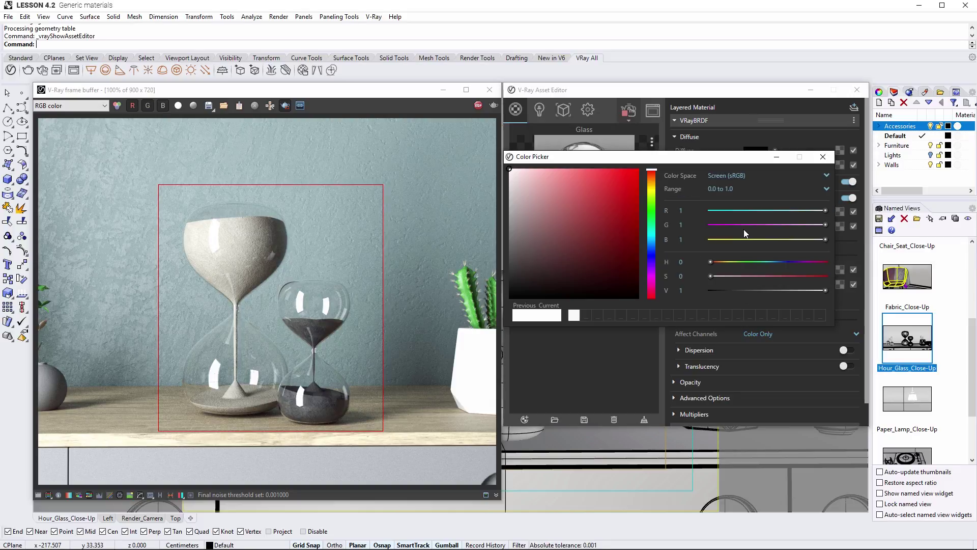
{"action": "left_click_drag", "start_coordinate": [653, 169], "coordinate": [655, 247]}
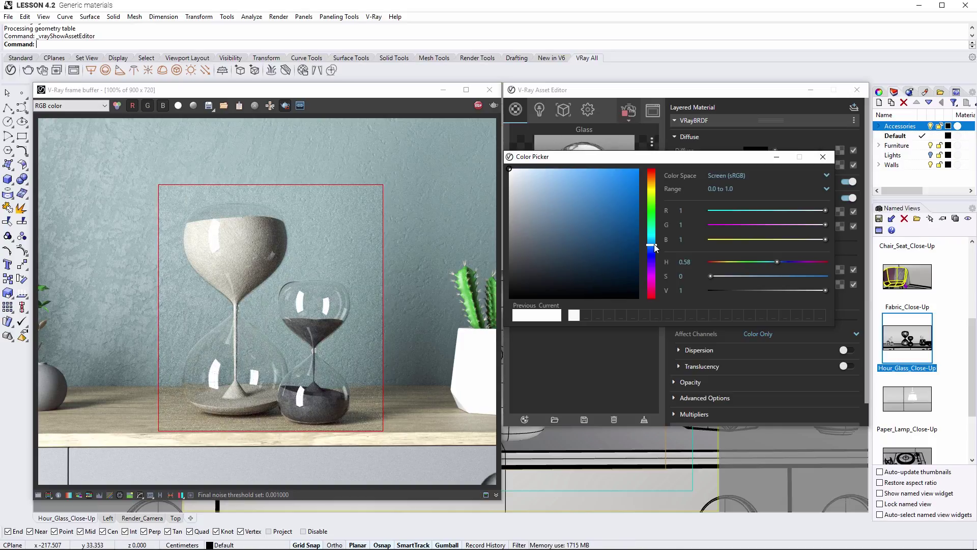
{"action": "left_click_drag", "start_coordinate": [561, 168], "coordinate": [556, 170]}
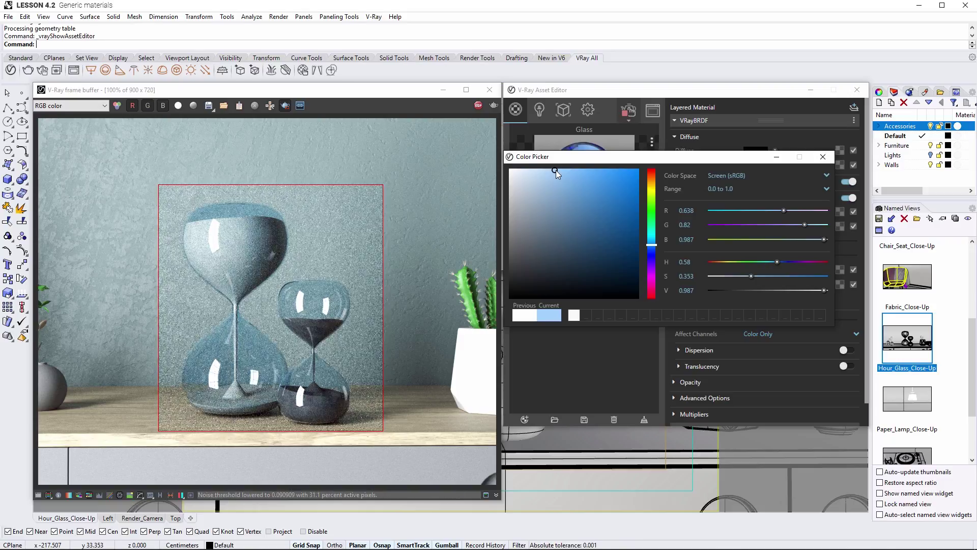
{"action": "left_click", "coordinate": [824, 158]}
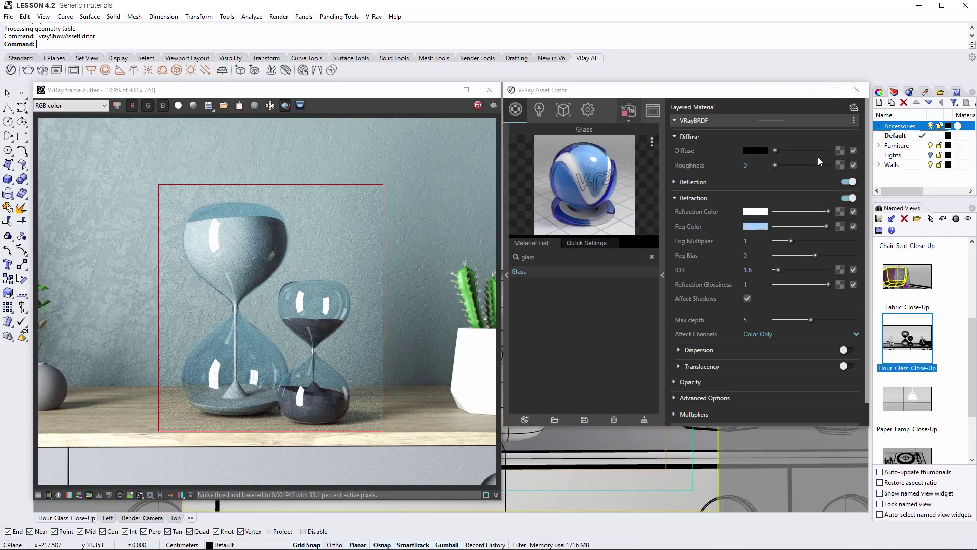
Set the Glass material's fog multiplier to 0.1 and its refraction IOR to 1.33.
{"action": "double_click", "coordinate": [746, 241]}
{"action": "type", "text": "0.1"}
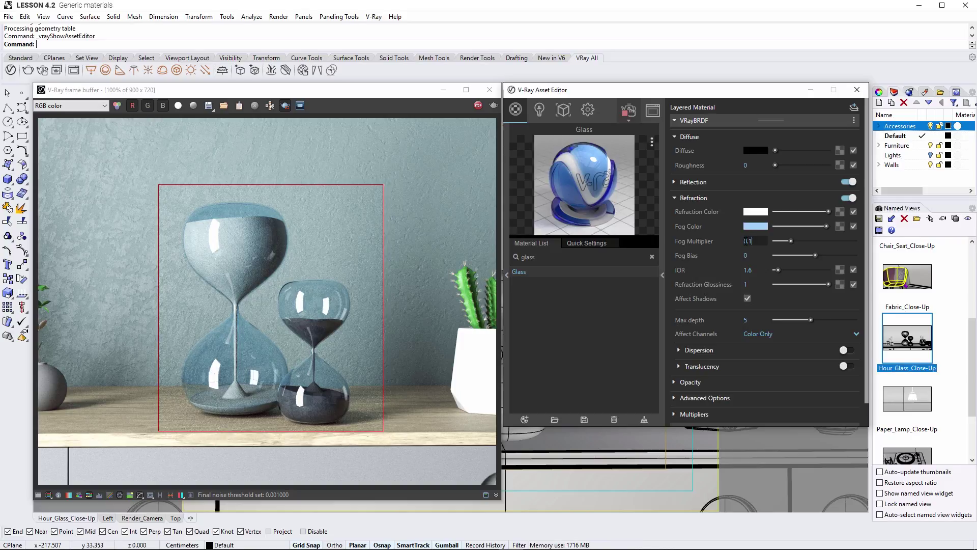
{"action": "key", "text": "Return"}
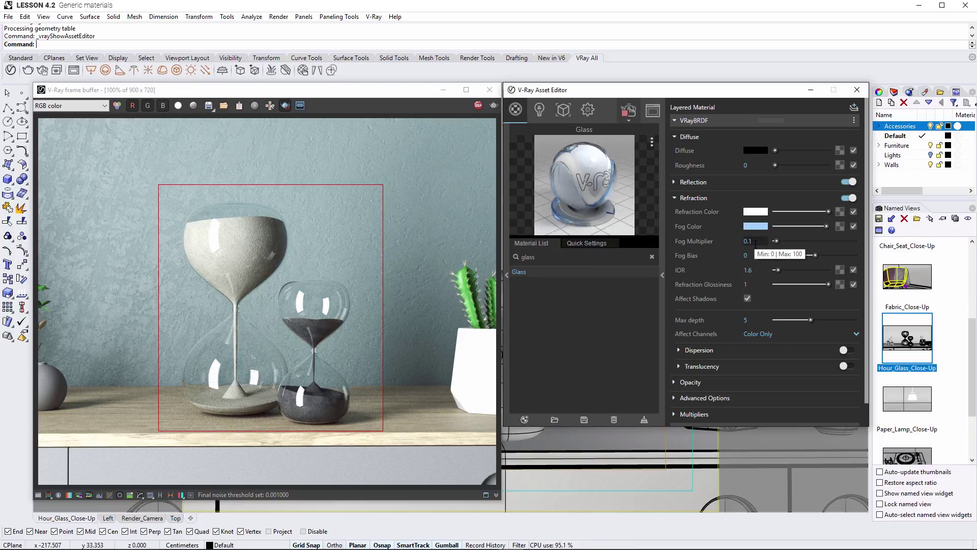
{"action": "left_click", "coordinate": [747, 271]}
{"action": "type", "text": "1.33"}
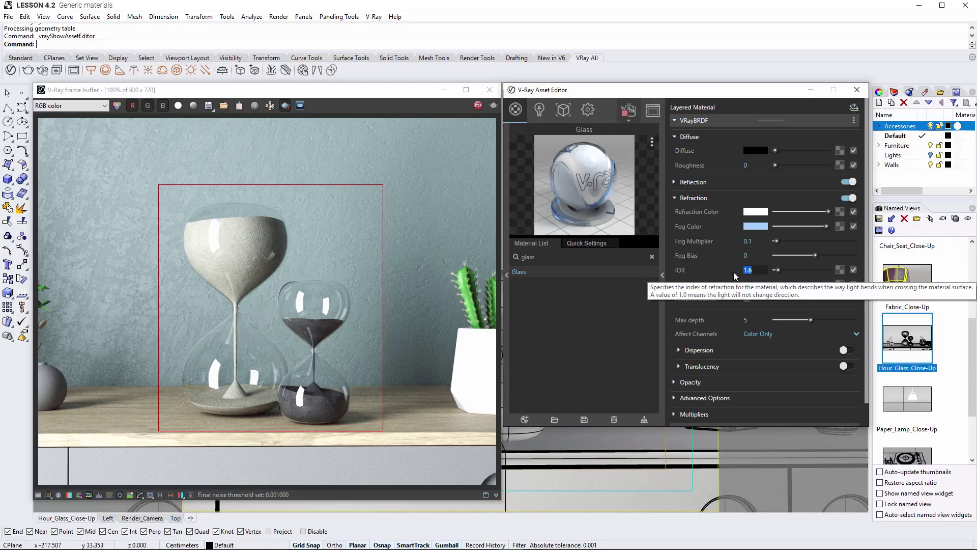
{"action": "key", "text": "Return"}
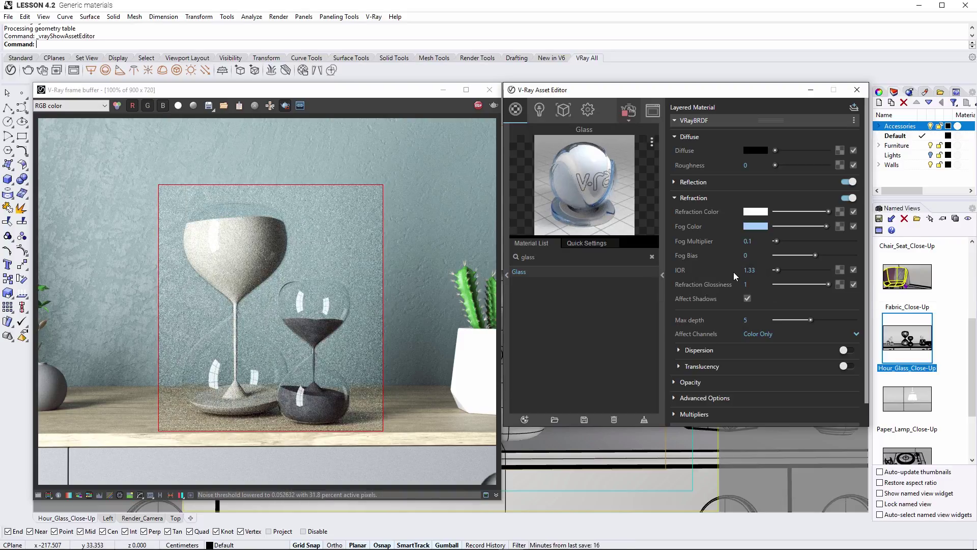
Clear the hourglass render region, restore the Record_Player_Close-Up named view and draw a new region around the record player.
{"action": "left_click", "coordinate": [285, 106]}
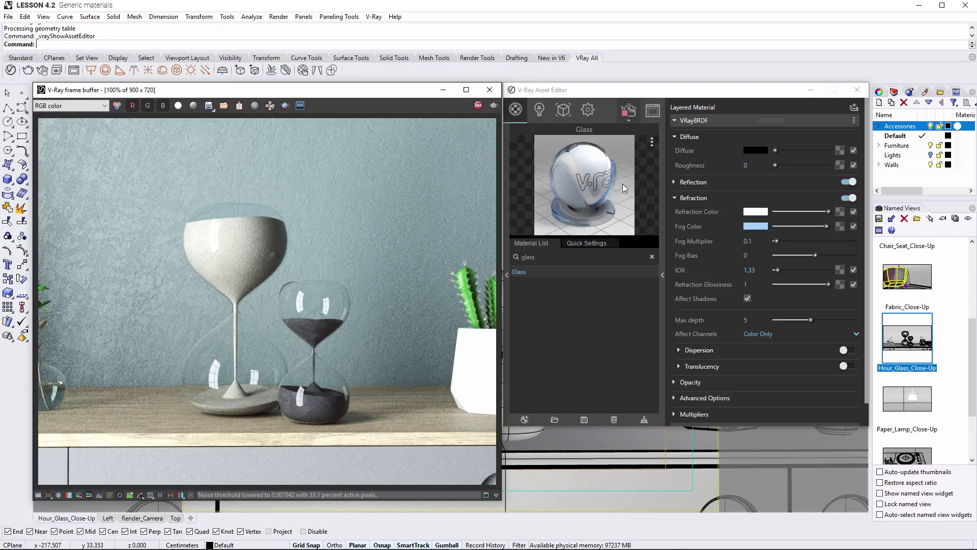
{"action": "left_click_drag", "start_coordinate": [973, 357], "coordinate": [975, 394]}
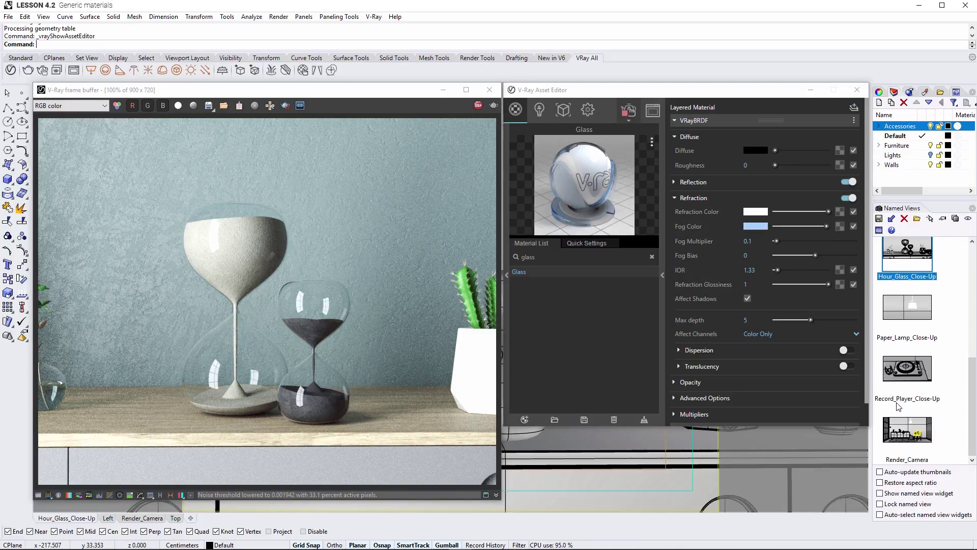
{"action": "double_click", "coordinate": [911, 398]}
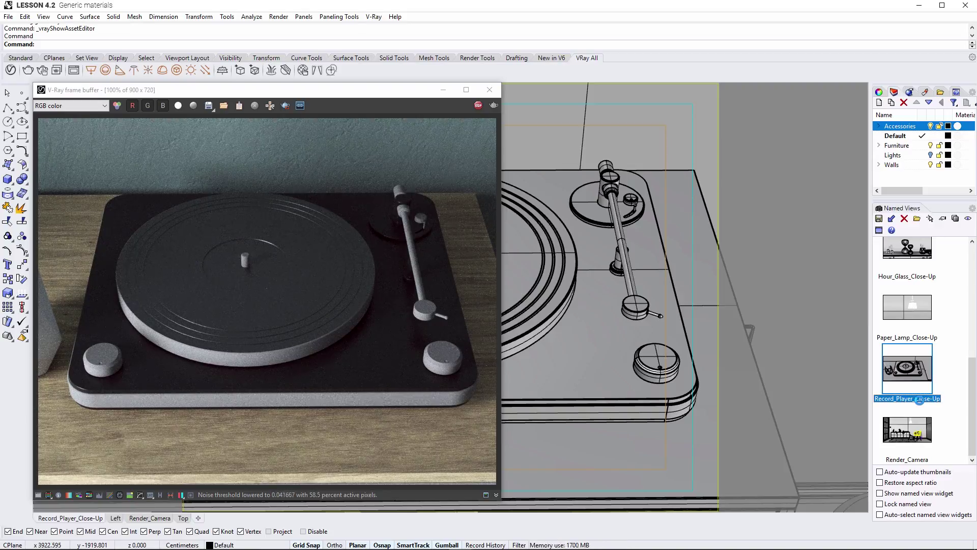
{"action": "left_click", "coordinate": [285, 106]}
{"action": "left_click_drag", "start_coordinate": [147, 262], "coordinate": [478, 410]}
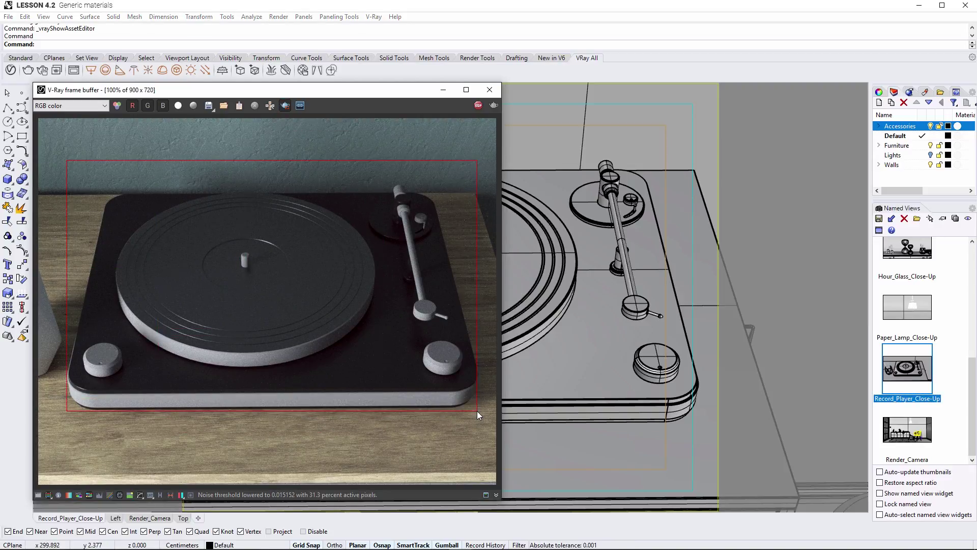
Reopen the V-Ray Asset Editor, search the scene materials for "metal" and select the Metal material.
{"action": "left_click", "coordinate": [10, 70]}
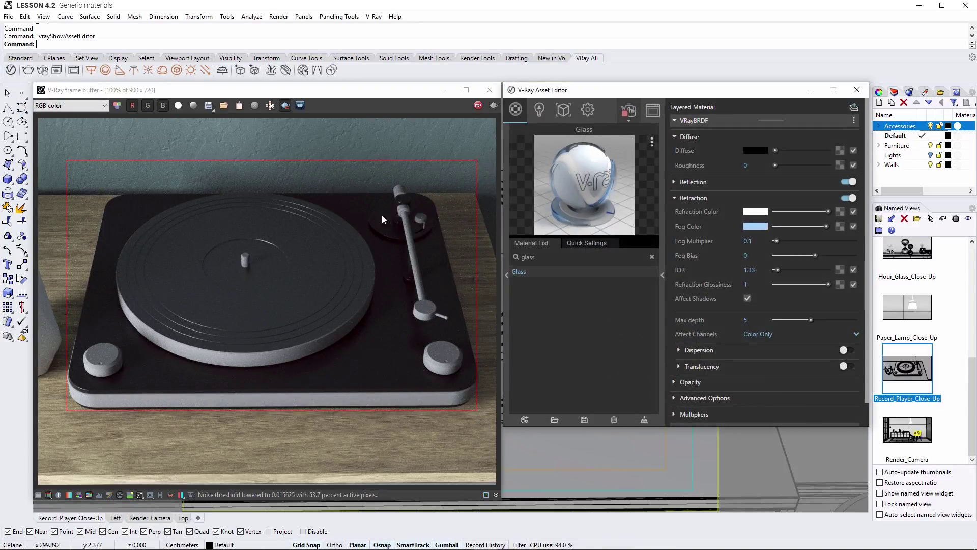
{"action": "double_click", "coordinate": [521, 258]}
{"action": "type", "text": "metal"}
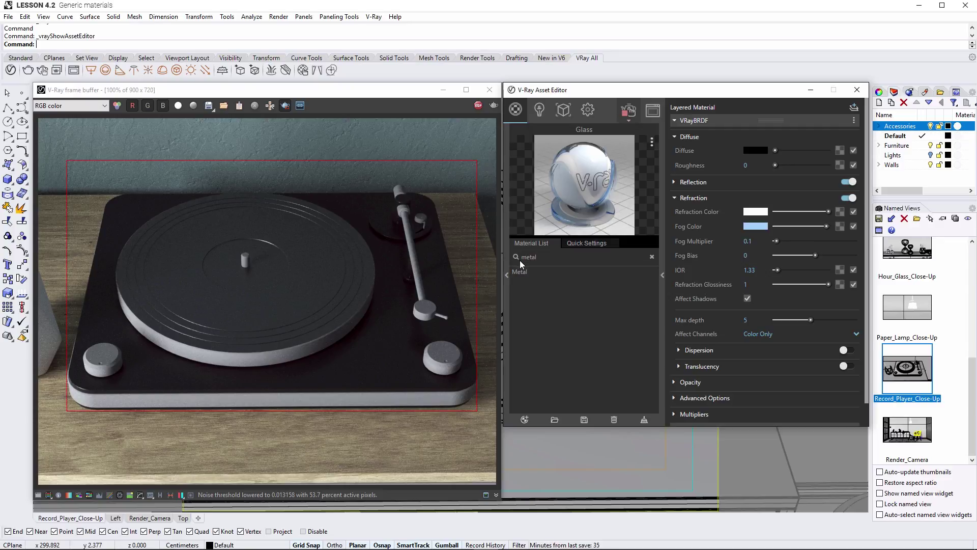
{"action": "left_click", "coordinate": [519, 272]}
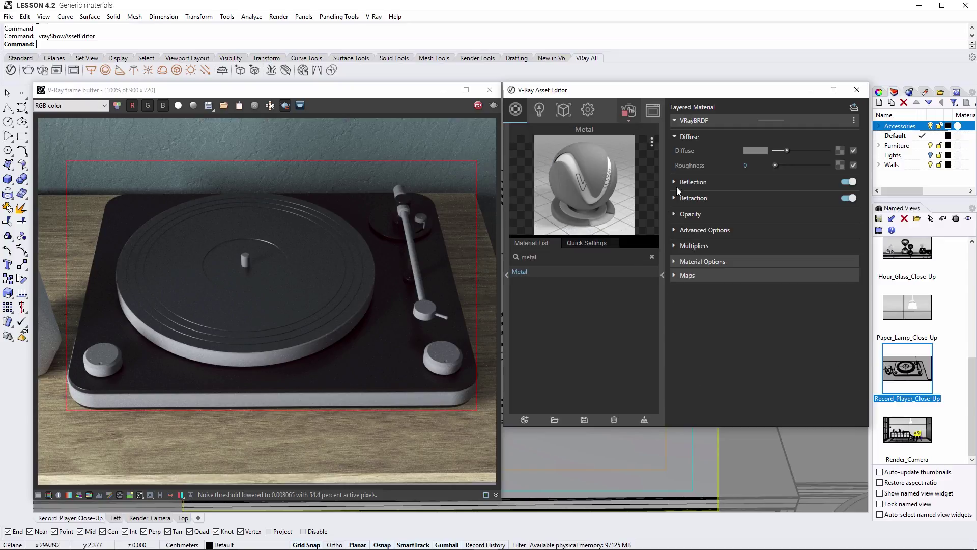
Darken the Metal material's diffuse color to near black and raise its reflection color to white.
{"action": "left_click_drag", "start_coordinate": [786, 151], "coordinate": [776, 150]}
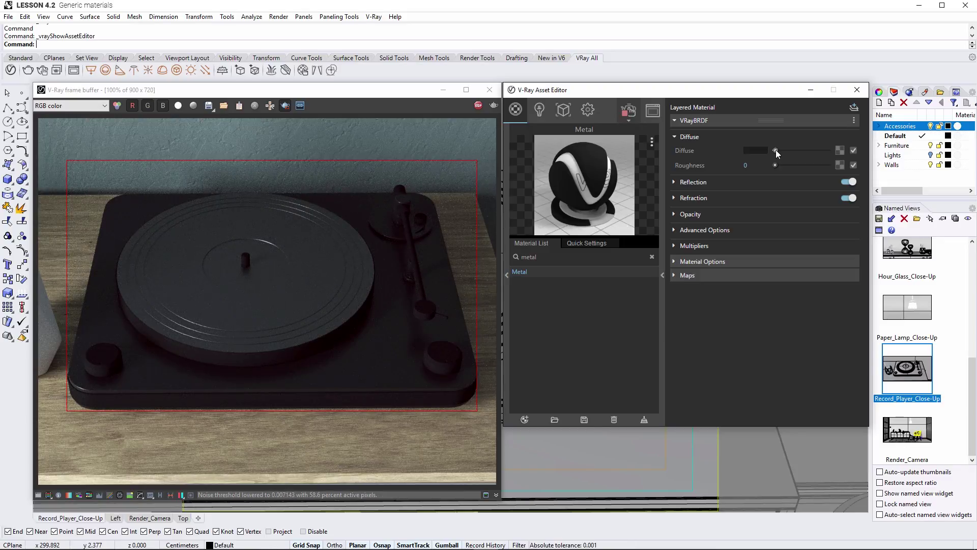
{"action": "left_click", "coordinate": [674, 182]}
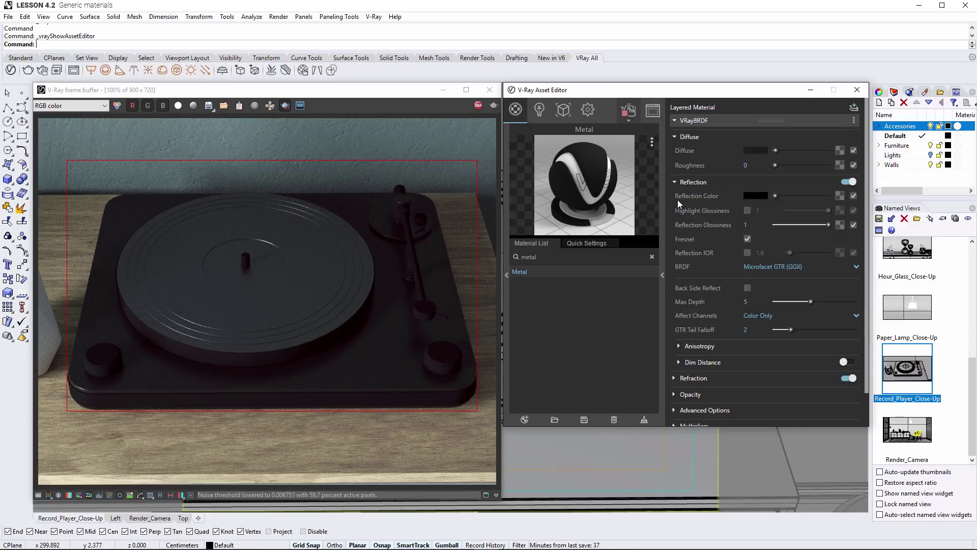
{"action": "left_click_drag", "start_coordinate": [810, 194], "coordinate": [829, 195]}
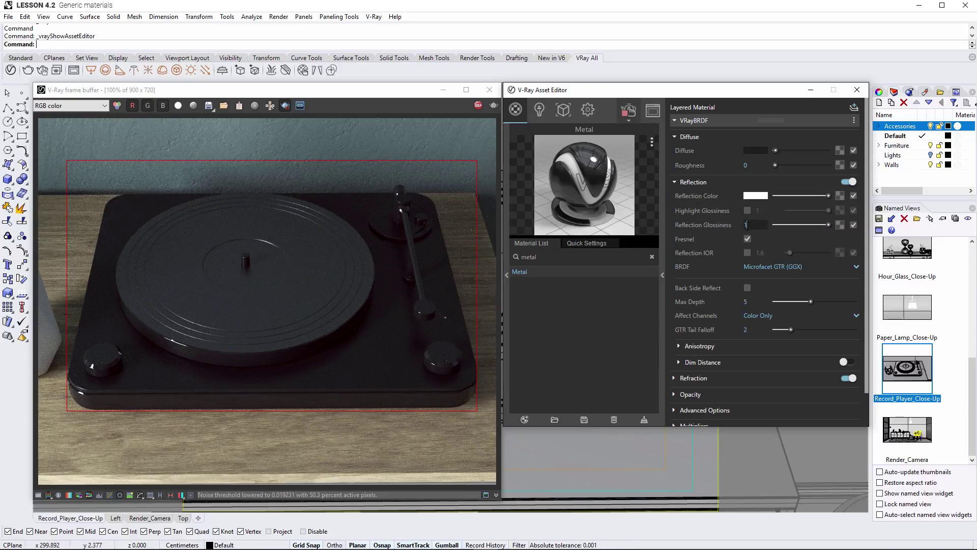
Set the Metal material's reflection glossiness to 0.85 and enable a separate reflection IOR of 20.
{"action": "left_click", "coordinate": [747, 224]}
{"action": "type", "text": ".85"}
{"action": "key", "text": "Return"}
{"action": "left_click", "coordinate": [746, 252]}
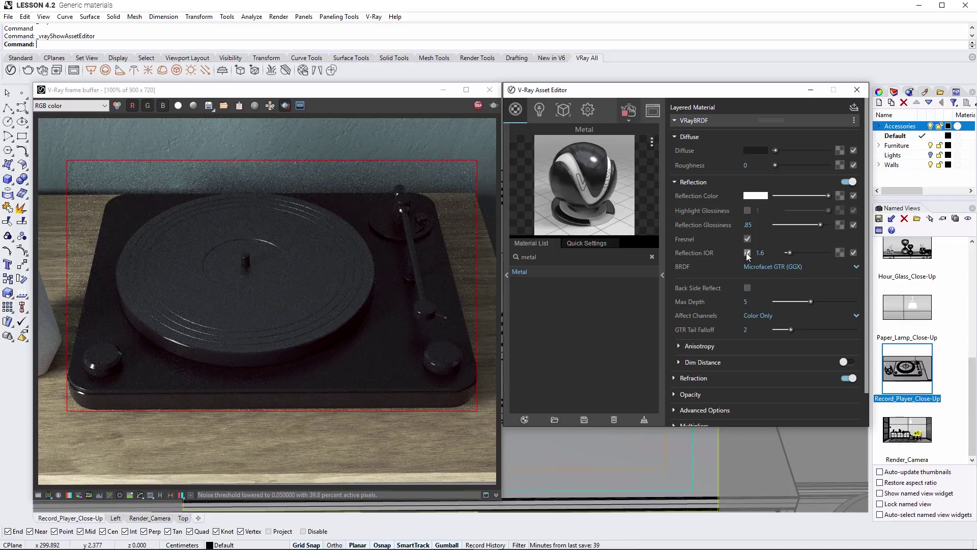
{"action": "left_click", "coordinate": [762, 253]}
{"action": "type", "text": "20"}
{"action": "key", "text": "Return"}
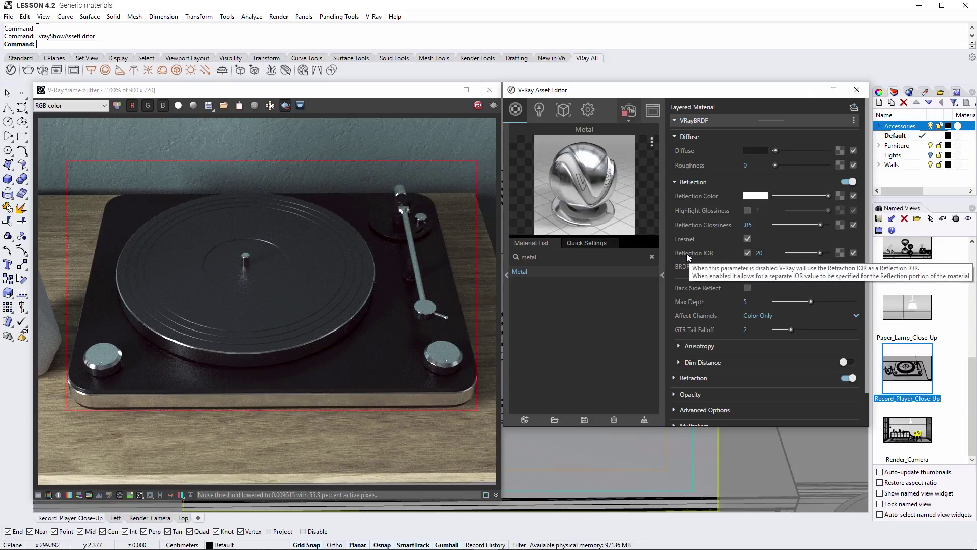
Redraw the render region around the turntable platter, search for "platter" and select the Record_Player_Platter material.
{"action": "left_click_drag", "start_coordinate": [99, 163], "coordinate": [389, 367]}
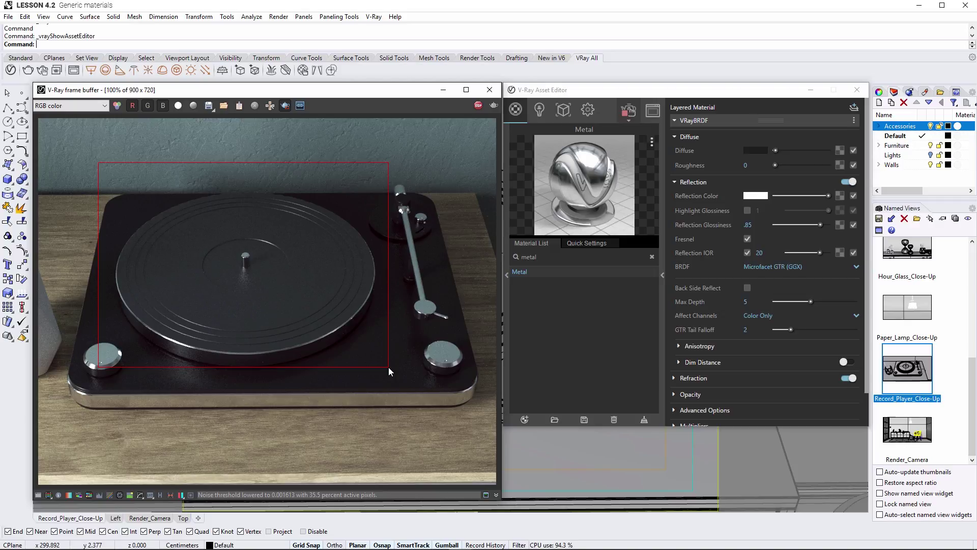
{"action": "double_click", "coordinate": [518, 259]}
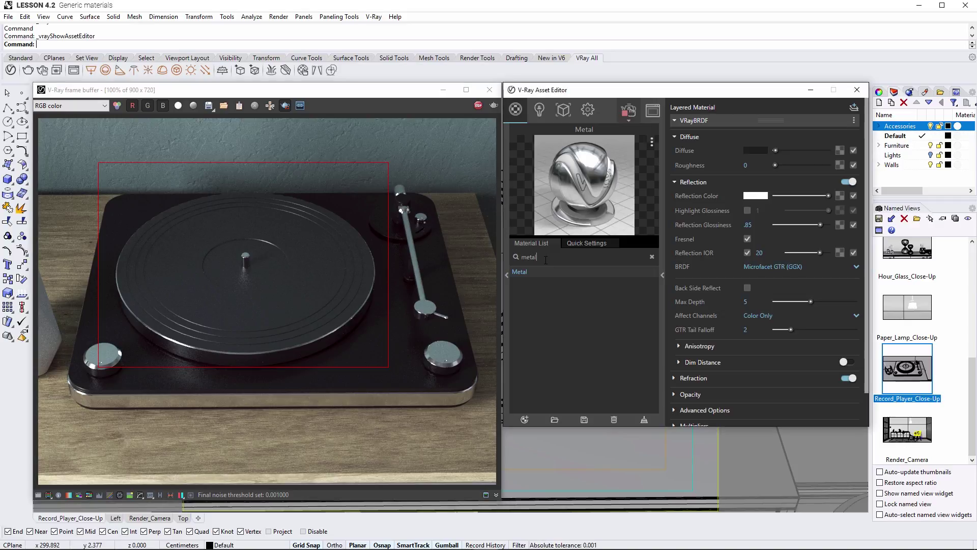
{"action": "type", "text": "platter"}
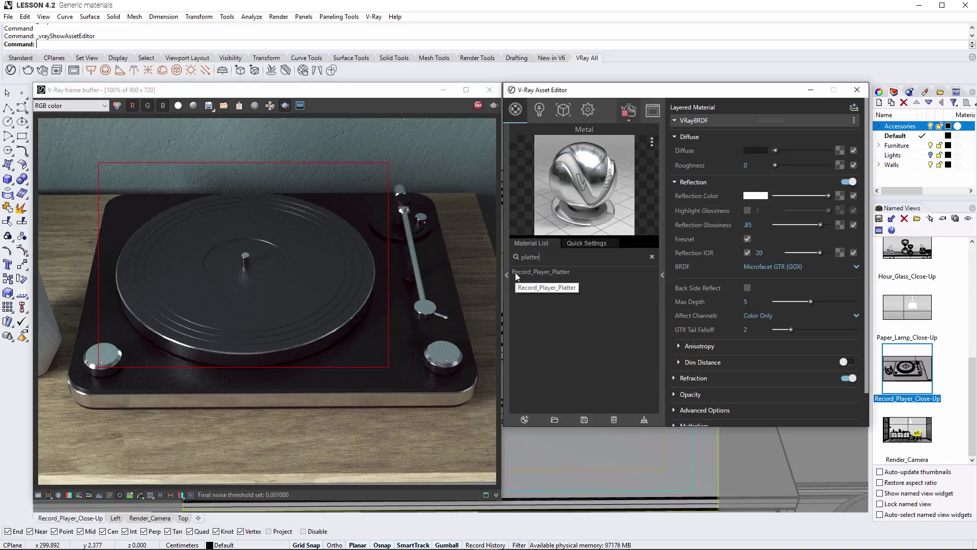
{"action": "left_click", "coordinate": [557, 273]}
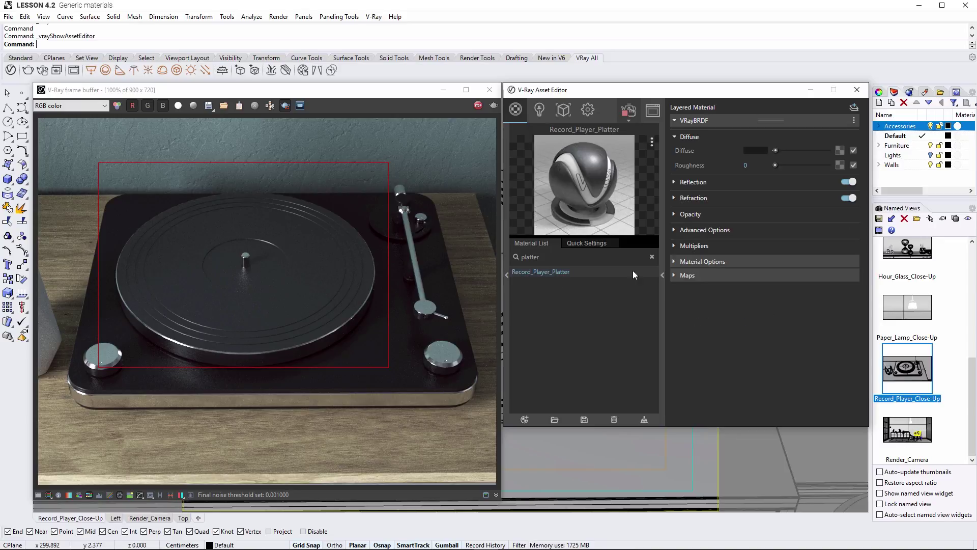
Set the reflection anisotropy of the Record_Player_Platter material to 0.7.
{"action": "left_click", "coordinate": [674, 182]}
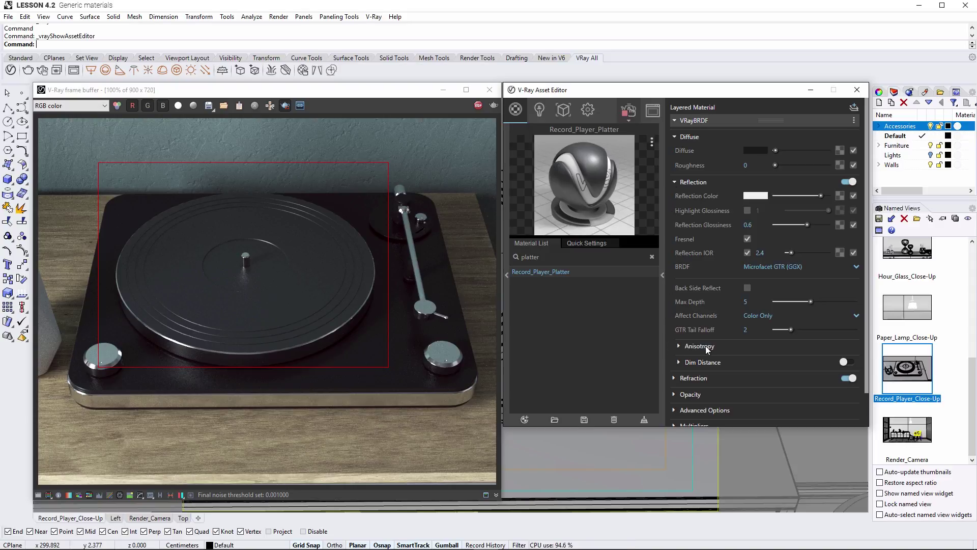
{"action": "left_click", "coordinate": [677, 345]}
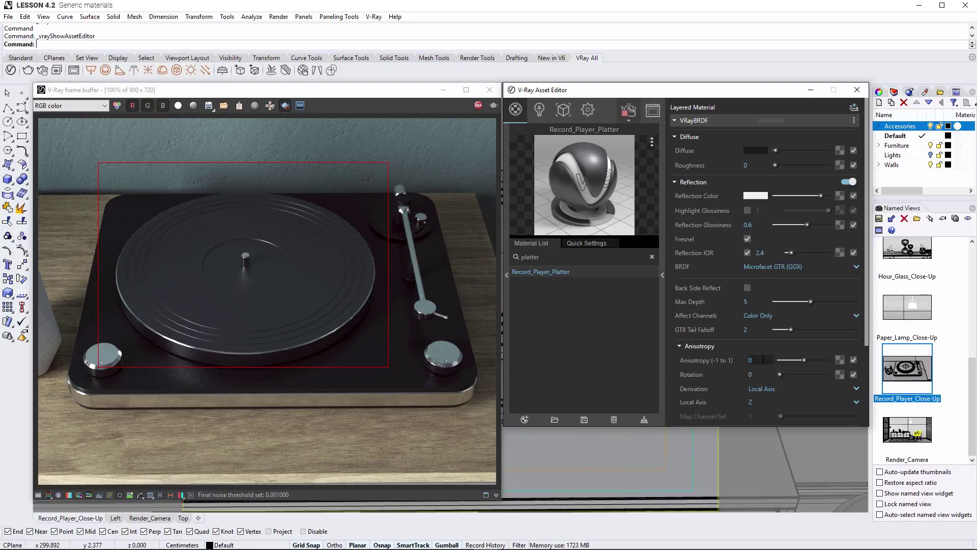
{"action": "key", "text": "Return"}
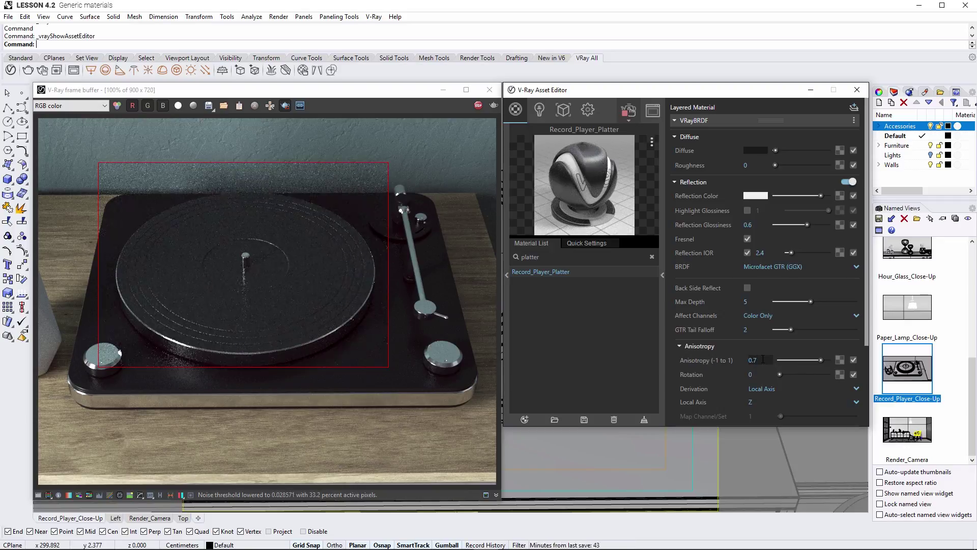
Assign a Gradient texture of type Radial to the platter material's anisotropy rotation and return to the material settings.
{"action": "left_click", "coordinate": [840, 373]}
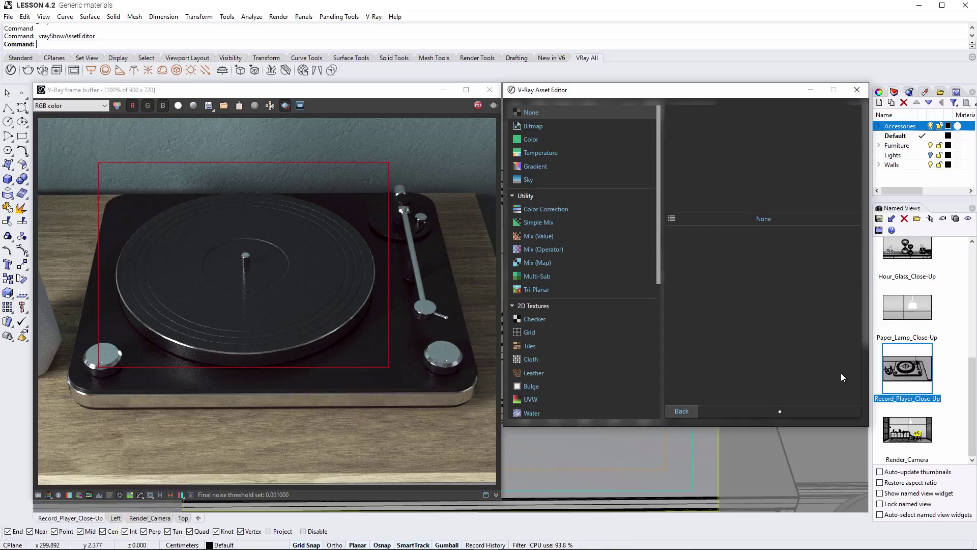
{"action": "left_click", "coordinate": [517, 170]}
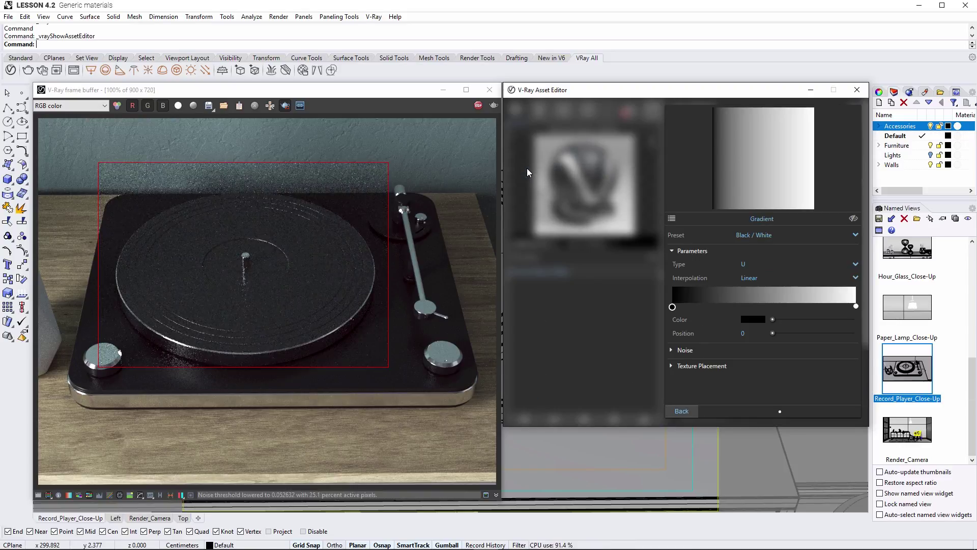
{"action": "left_click", "coordinate": [854, 264]}
{"action": "left_click", "coordinate": [834, 319]}
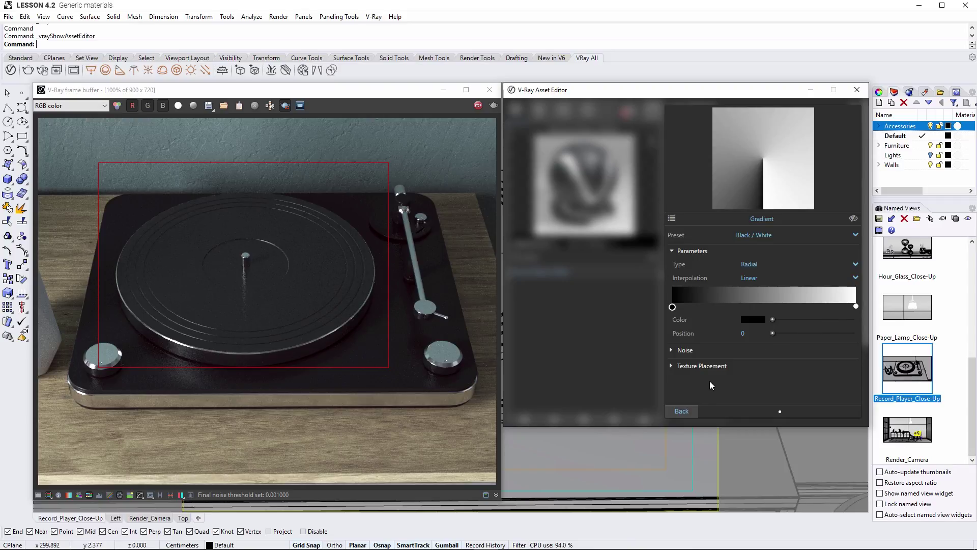
{"action": "left_click", "coordinate": [682, 411]}
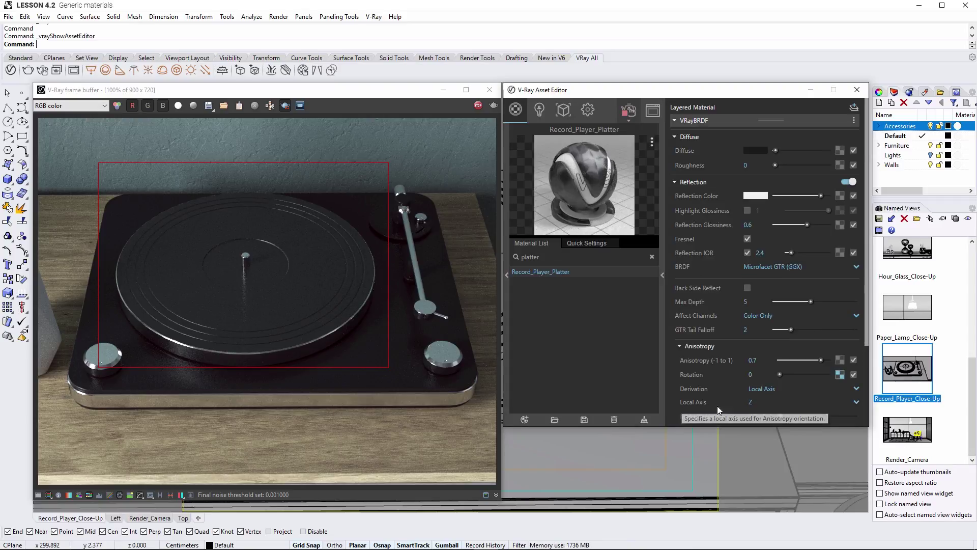
Set the local axis of the platter material's anisotropy to Y and collapse the reflection settings.
{"action": "left_click", "coordinate": [858, 402]}
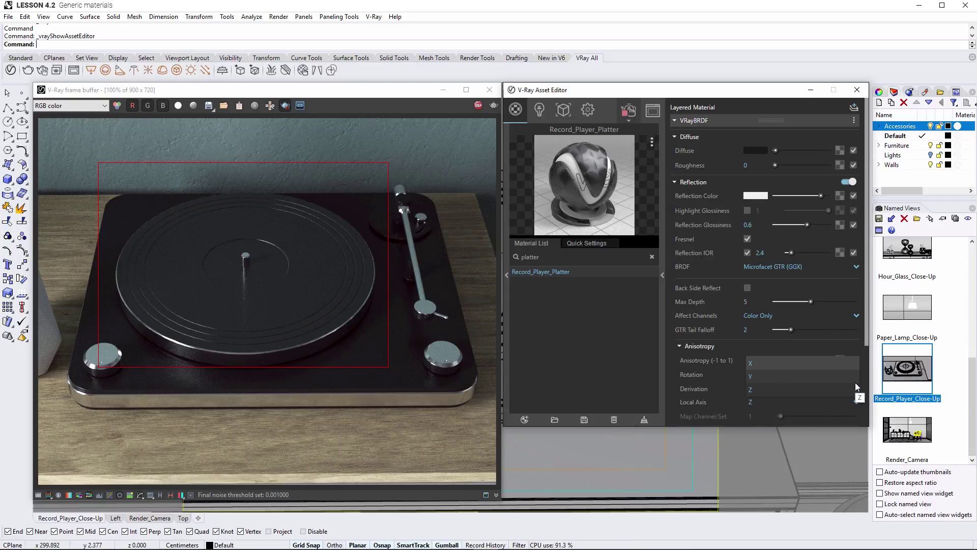
{"action": "left_click", "coordinate": [855, 380]}
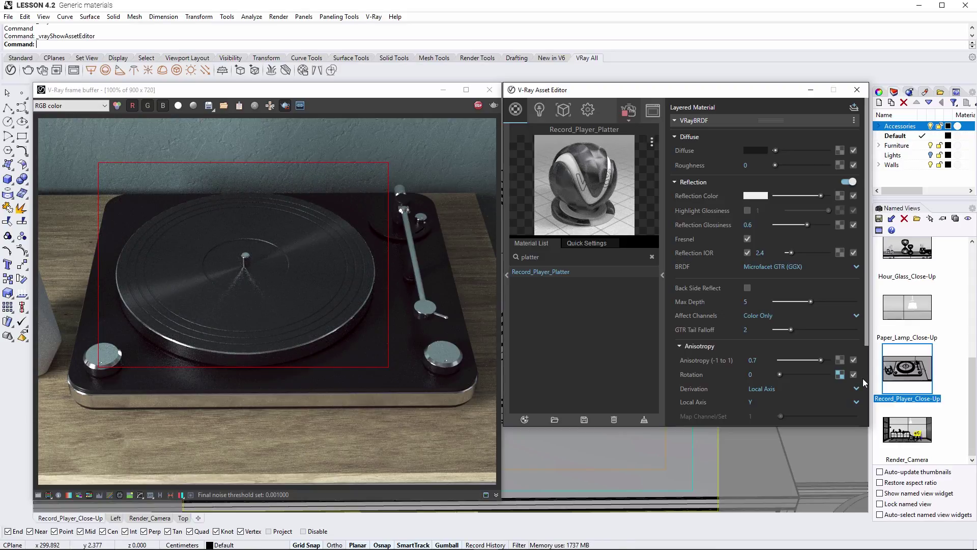
{"action": "left_click", "coordinate": [676, 183]}
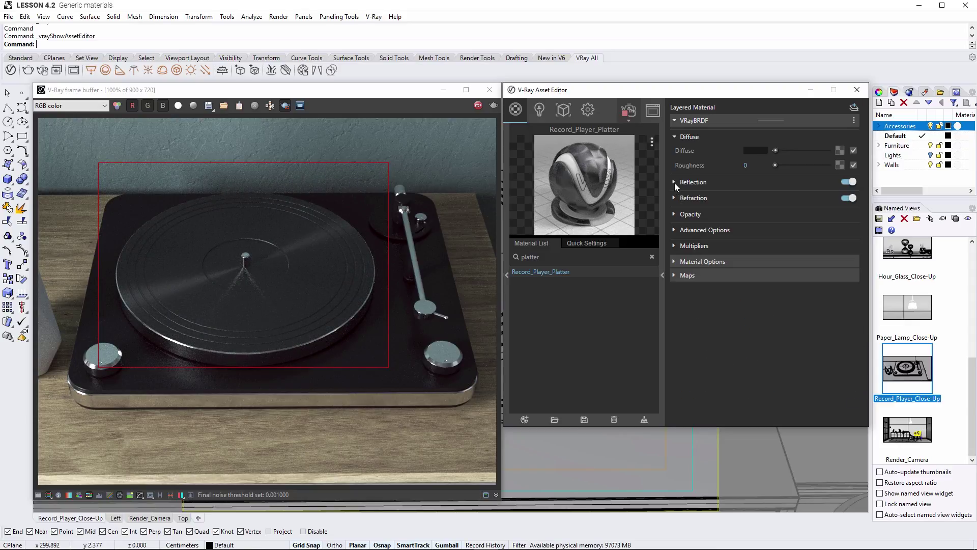
Enable bump mapping on the Record_Player_Platter material with the Scratches_Radial bitmap as bump map and return to the material settings.
{"action": "left_click", "coordinate": [674, 276]}
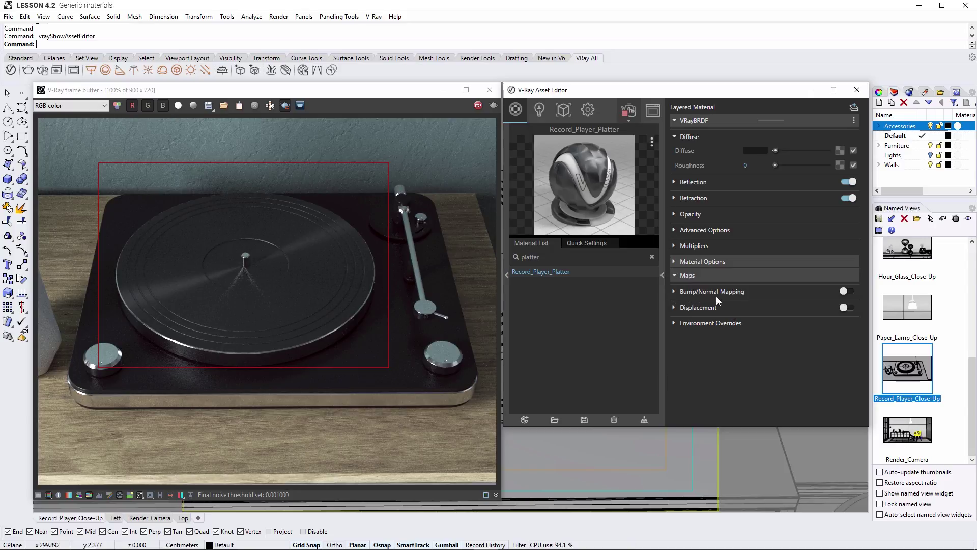
{"action": "left_click", "coordinate": [674, 291]}
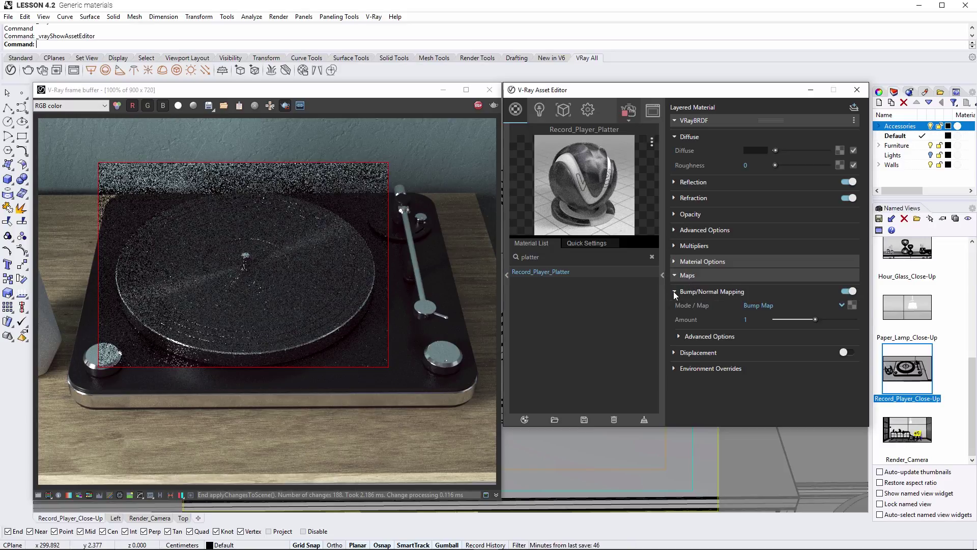
{"action": "left_click", "coordinate": [852, 304]}
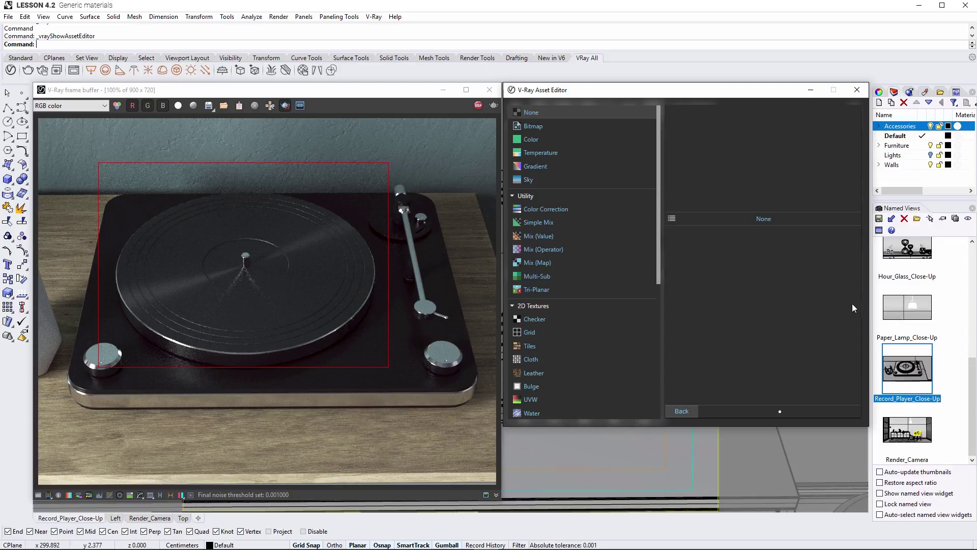
{"action": "left_click", "coordinate": [542, 127]}
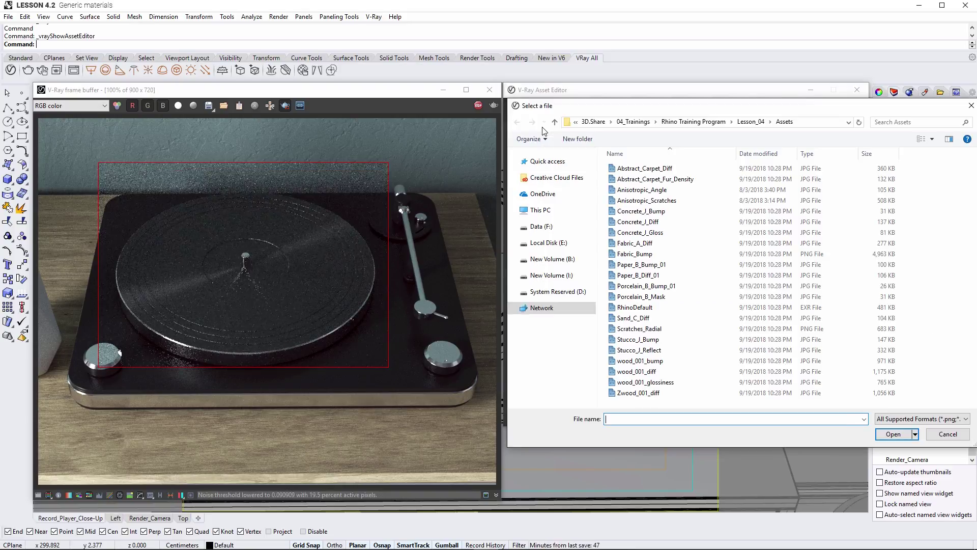
{"action": "left_click", "coordinate": [626, 329]}
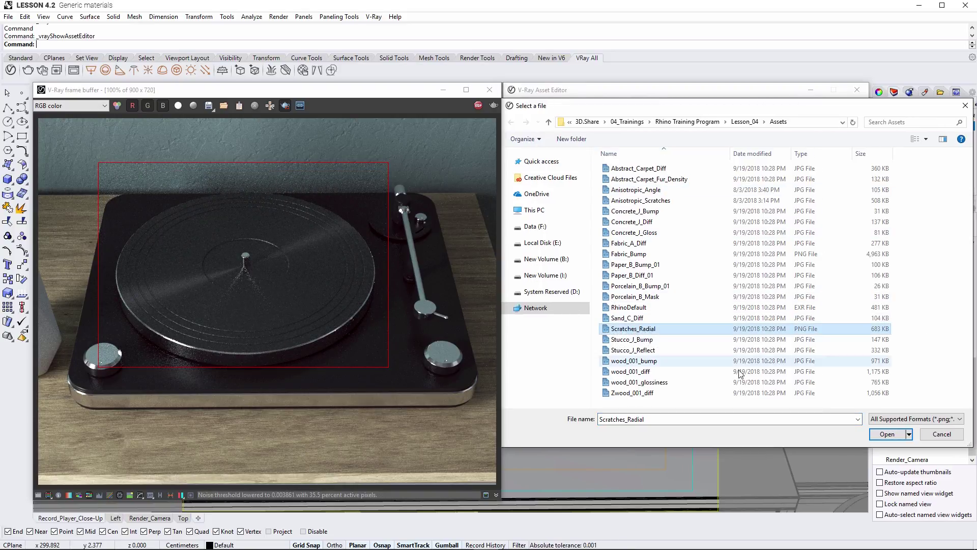
{"action": "left_click", "coordinate": [880, 434]}
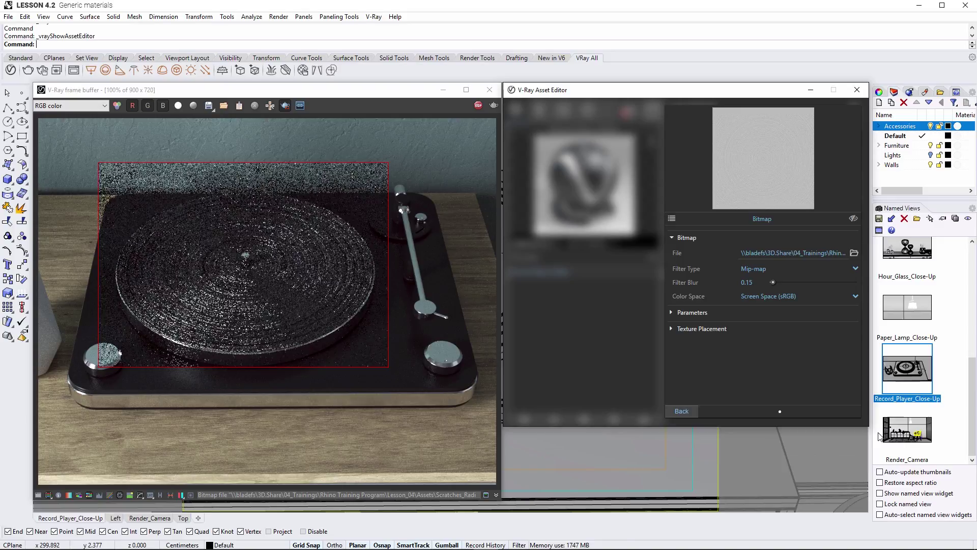
{"action": "left_click", "coordinate": [687, 411]}
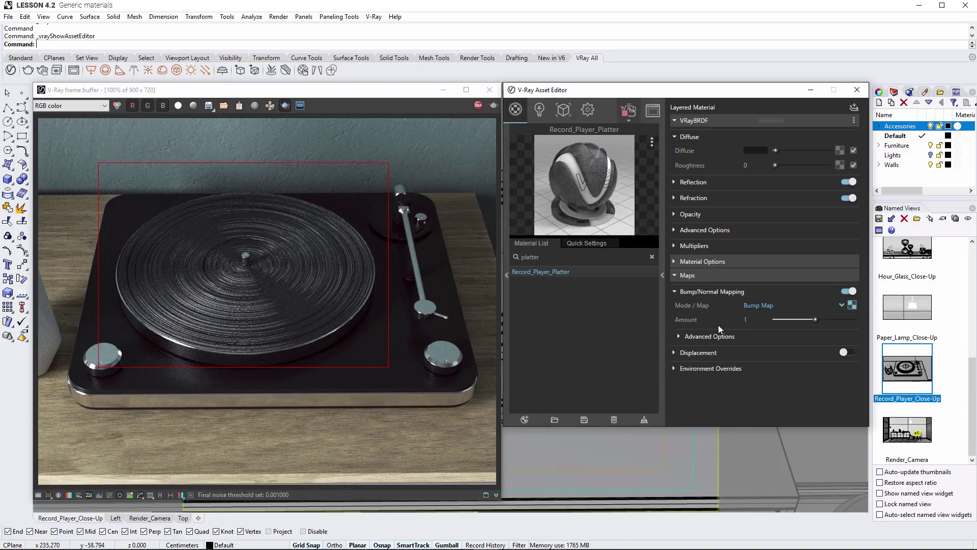
Set the platter material's bump amount to 0.05.
{"action": "double_click", "coordinate": [742, 319]}
{"action": "type", "text": ".05"}
{"action": "key", "text": "Return"}
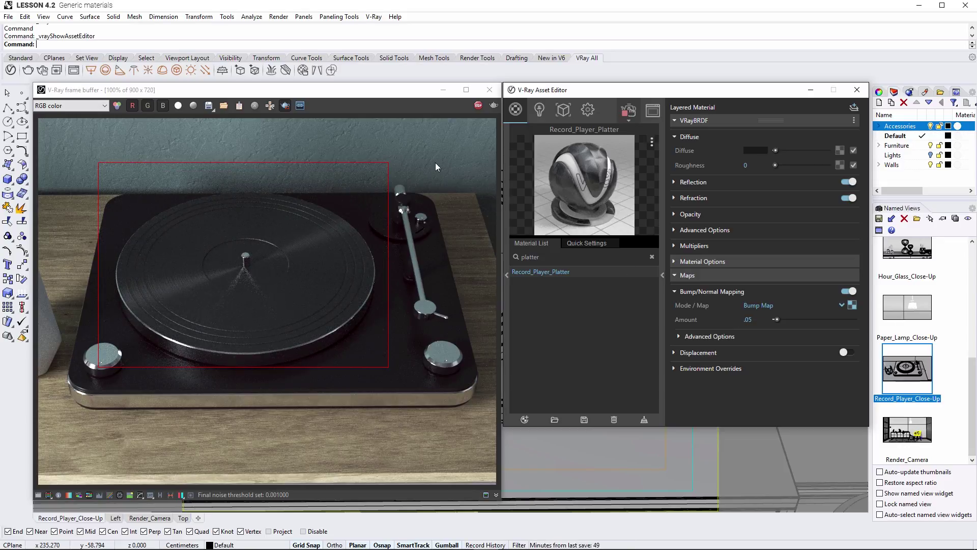
Turn off the render region and restore the Fabric_Close-Up named view.
{"action": "left_click", "coordinate": [291, 107]}
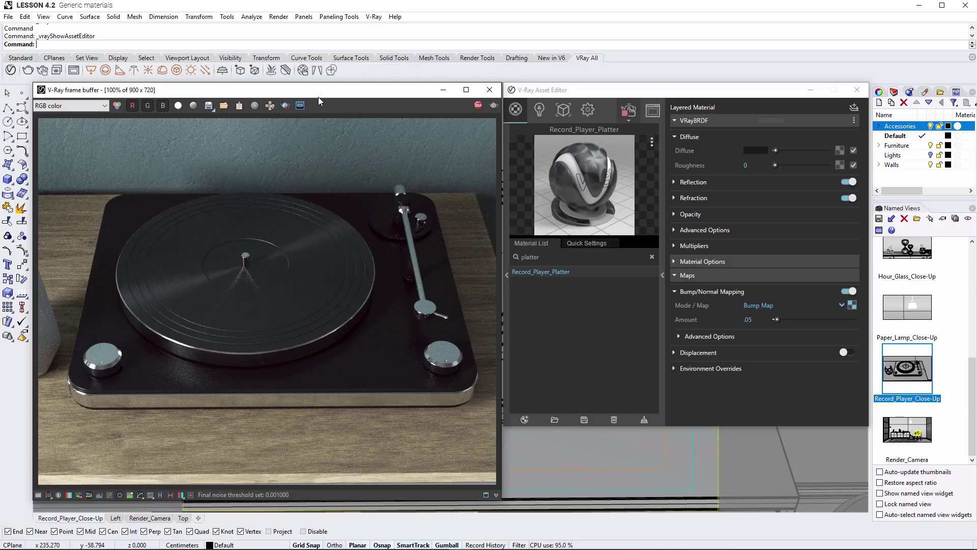
{"action": "left_click_drag", "start_coordinate": [973, 381], "coordinate": [974, 325]}
{"action": "double_click", "coordinate": [930, 313]}
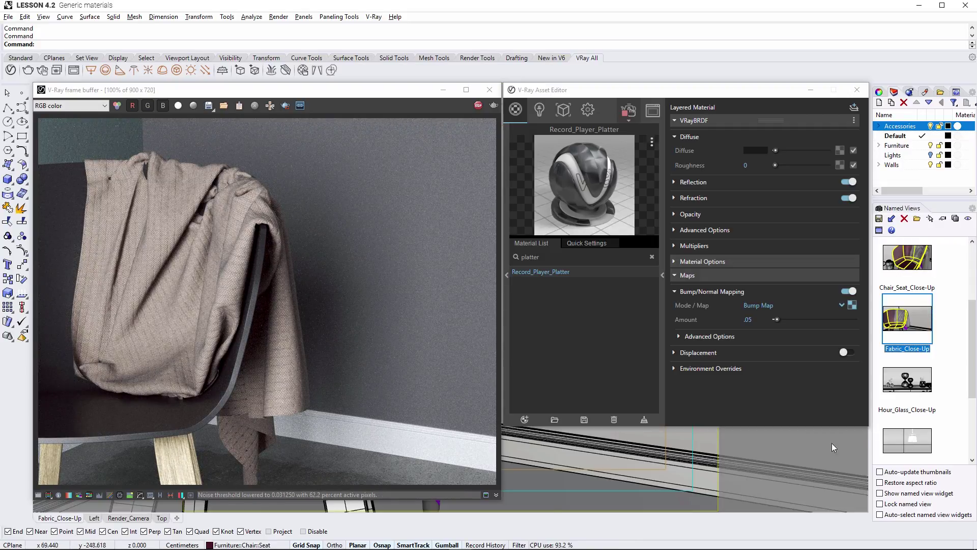
Draw a render region around the blanket draped over the chair, search for "fabric" and select the Fabric material.
{"action": "left_click", "coordinate": [286, 105]}
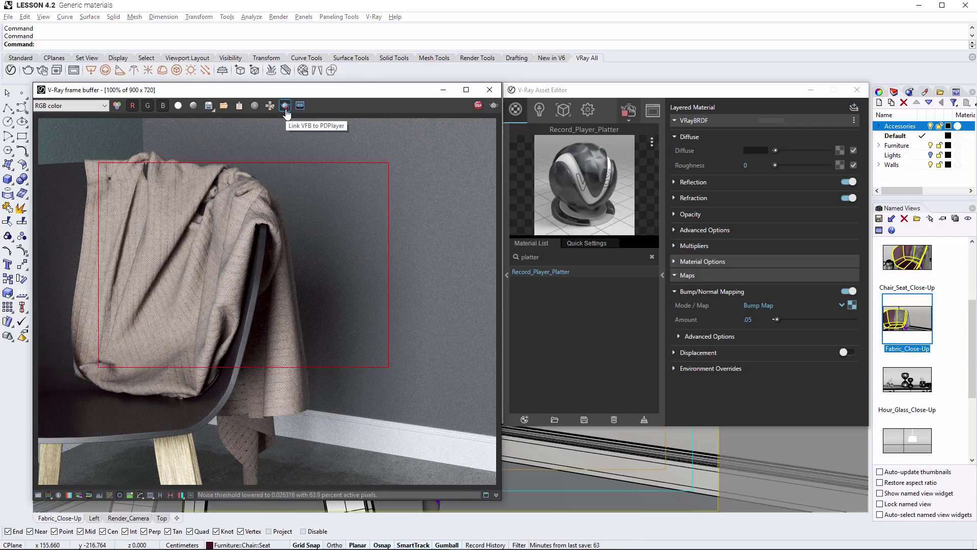
{"action": "left_click_drag", "start_coordinate": [309, 149], "coordinate": [67, 483]}
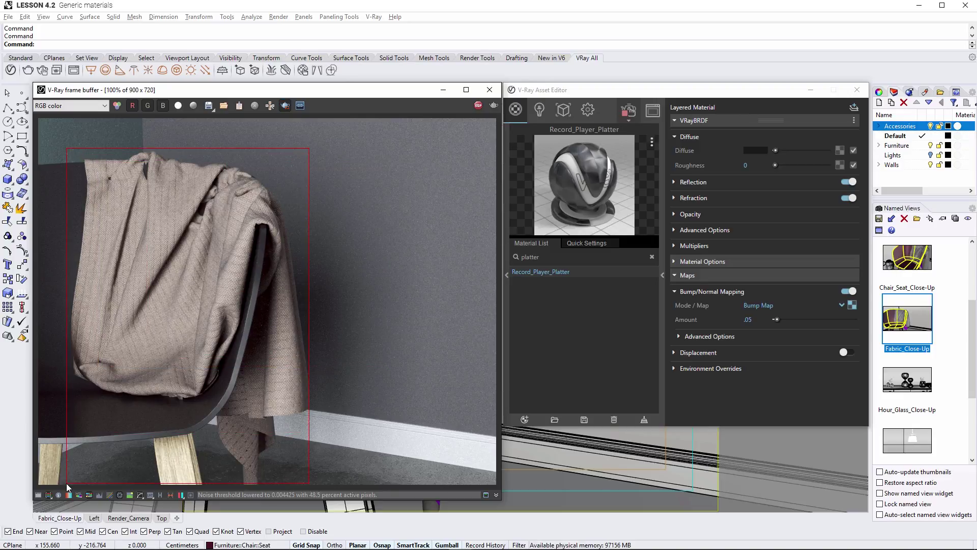
{"action": "left_click", "coordinate": [553, 259]}
{"action": "left_click_drag", "start_coordinate": [553, 260], "coordinate": [520, 258]}
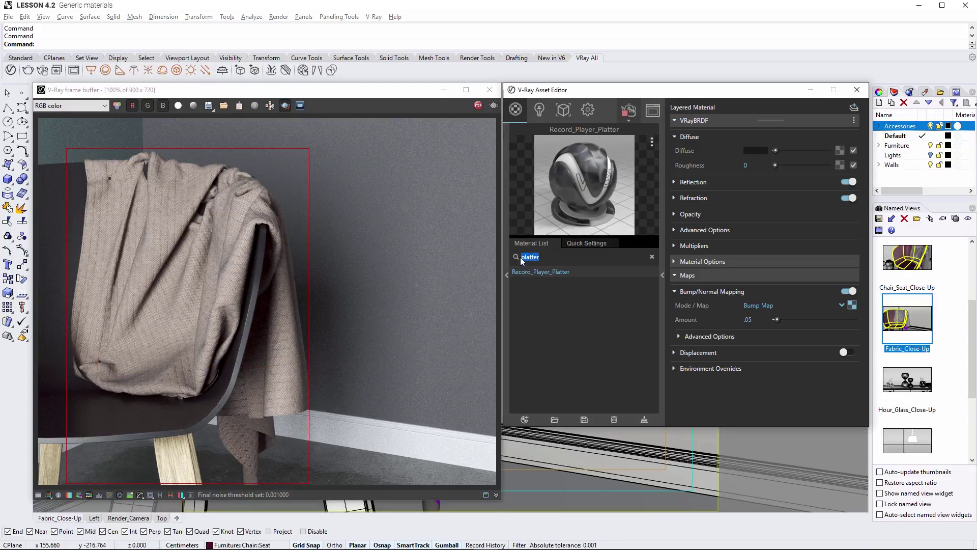
{"action": "type", "text": "fabric"}
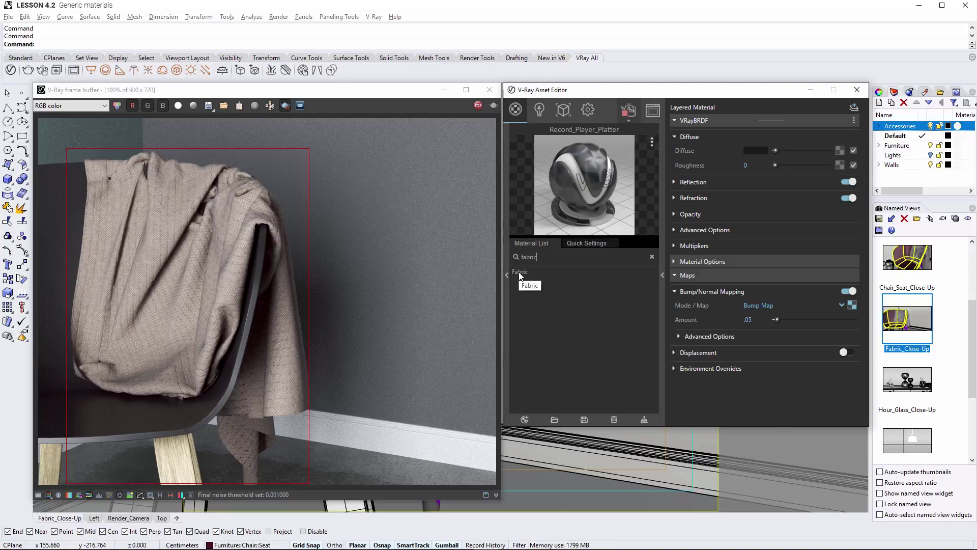
{"action": "left_click", "coordinate": [521, 272]}
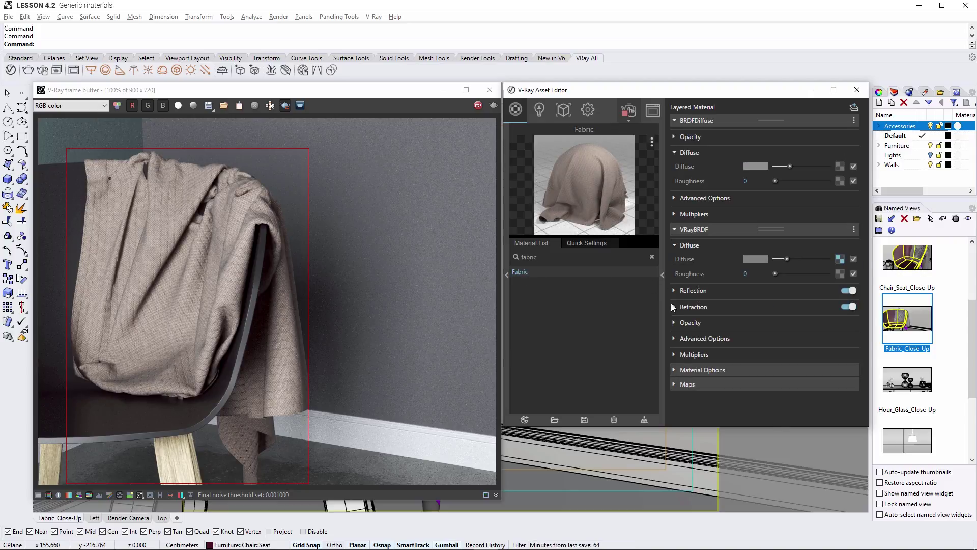
Enable displacement on the Fabric material and set its mode to 2D Displacement.
{"action": "left_click", "coordinate": [674, 384]}
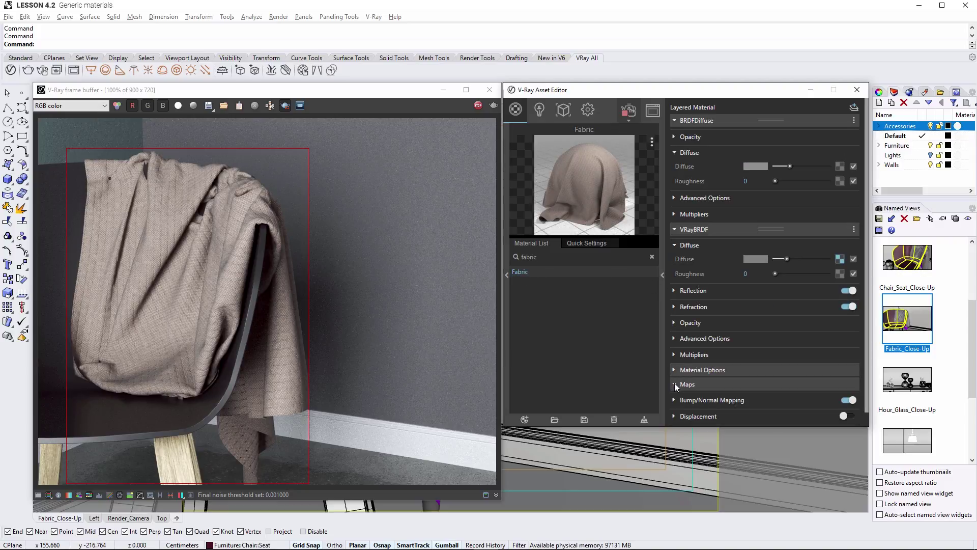
{"action": "scroll", "coordinate": [673, 383], "scroll_direction": "down", "scroll_amount": 1}
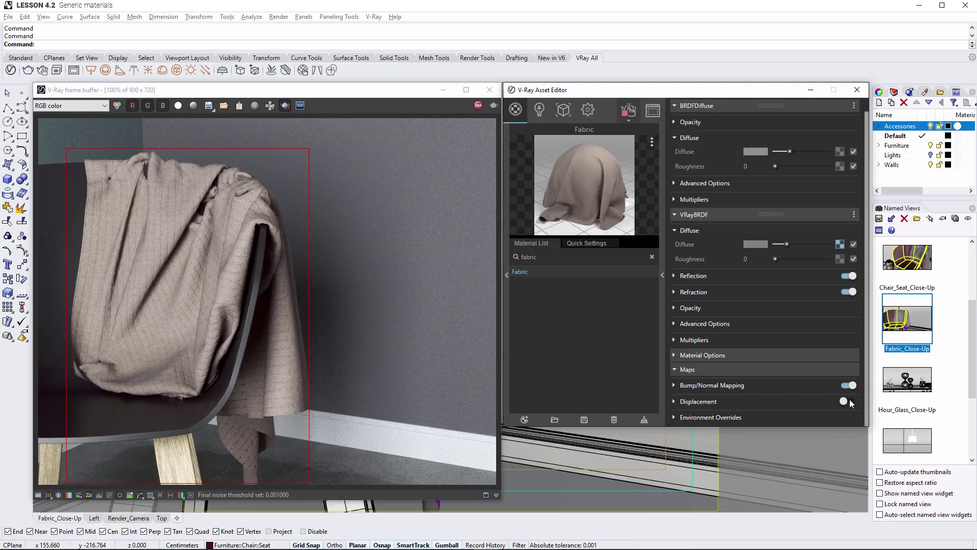
{"action": "left_click", "coordinate": [848, 401]}
{"action": "left_click", "coordinate": [673, 401]}
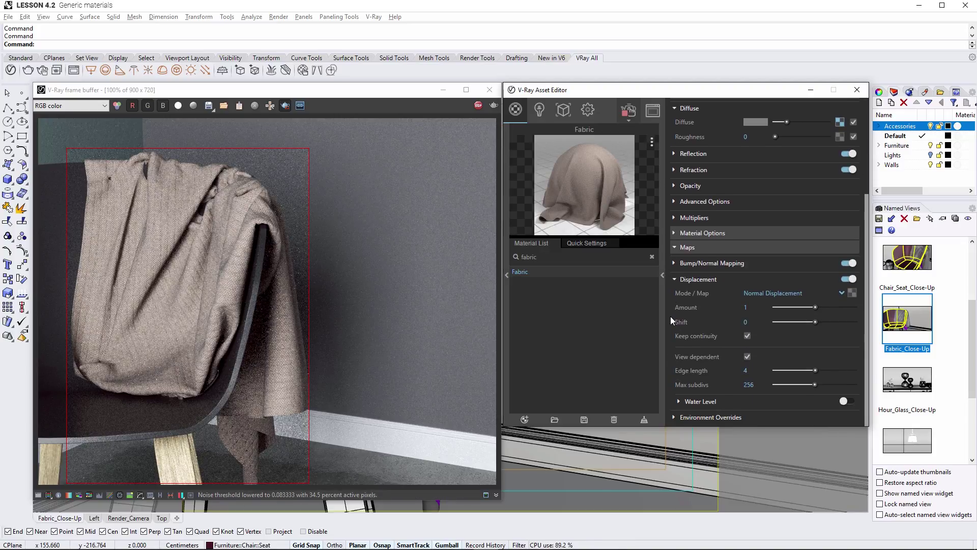
{"action": "left_click", "coordinate": [842, 293]}
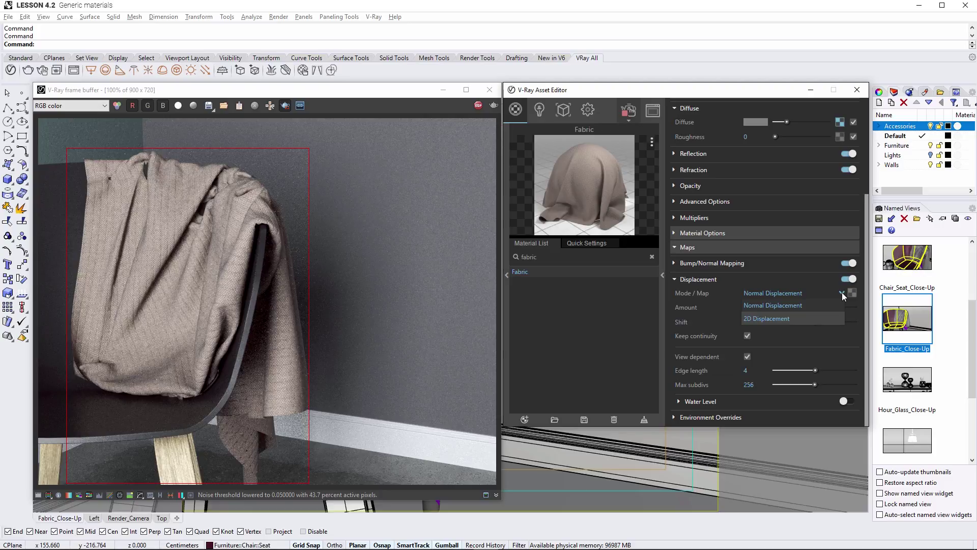
{"action": "left_click", "coordinate": [841, 319]}
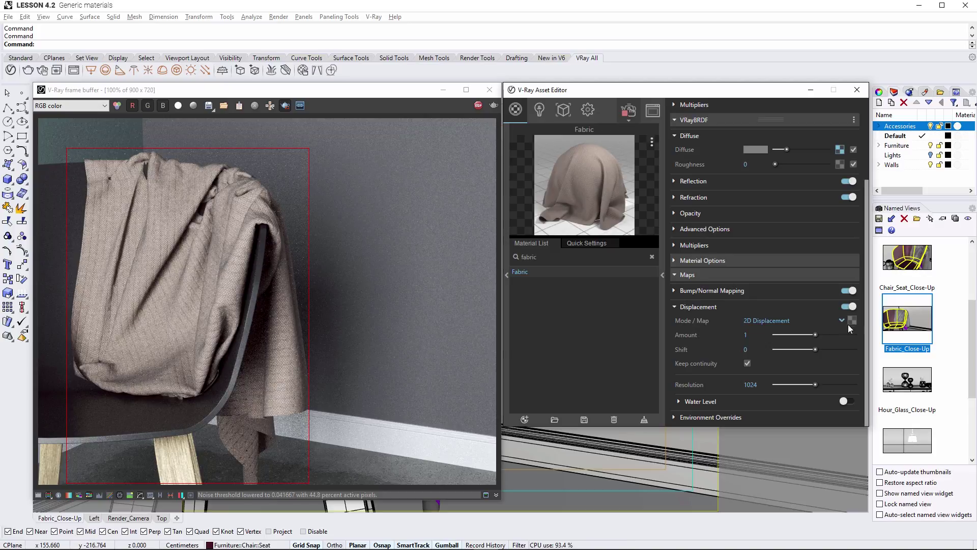
Load the Fabric_Displacement bitmap as the Fabric material's displacement map and return to the material settings.
{"action": "left_click", "coordinate": [852, 320]}
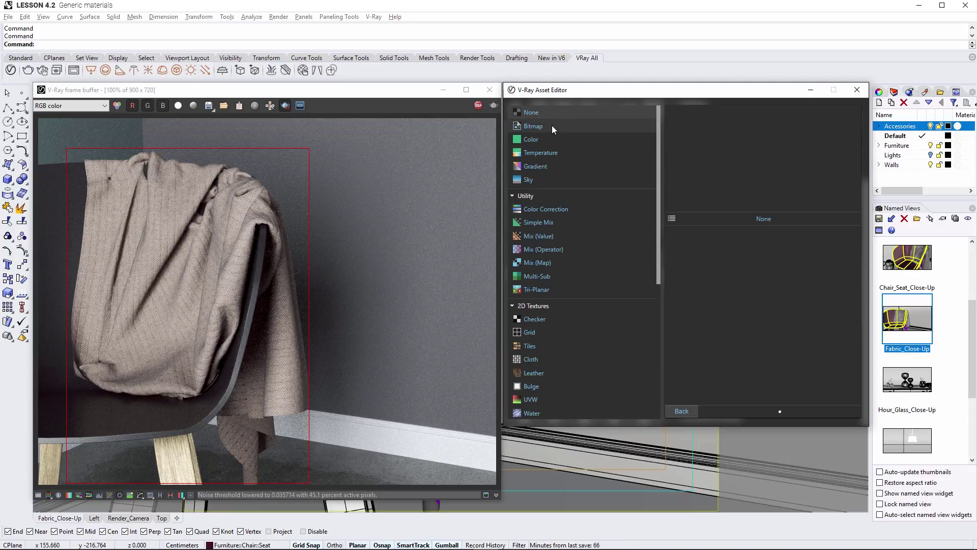
{"action": "left_click", "coordinate": [527, 126]}
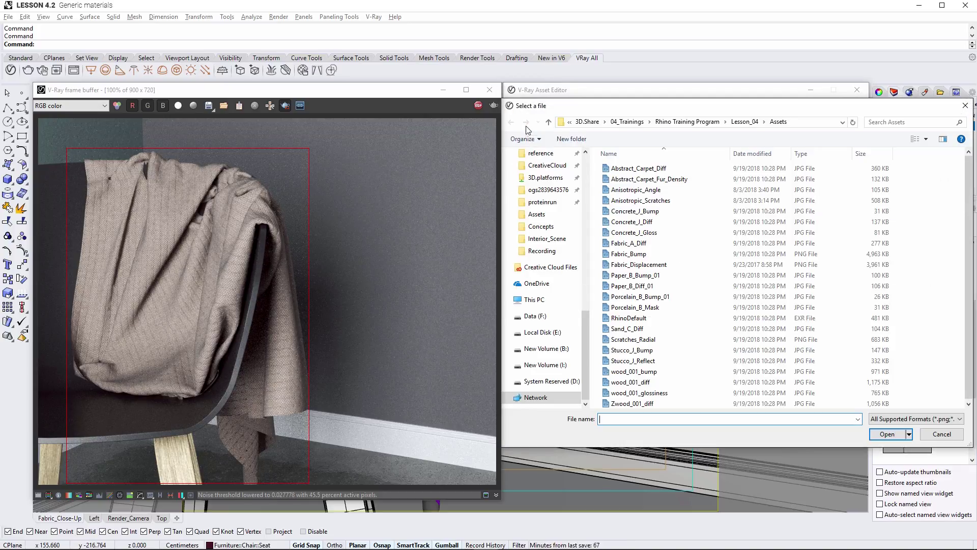
{"action": "left_click", "coordinate": [621, 265]}
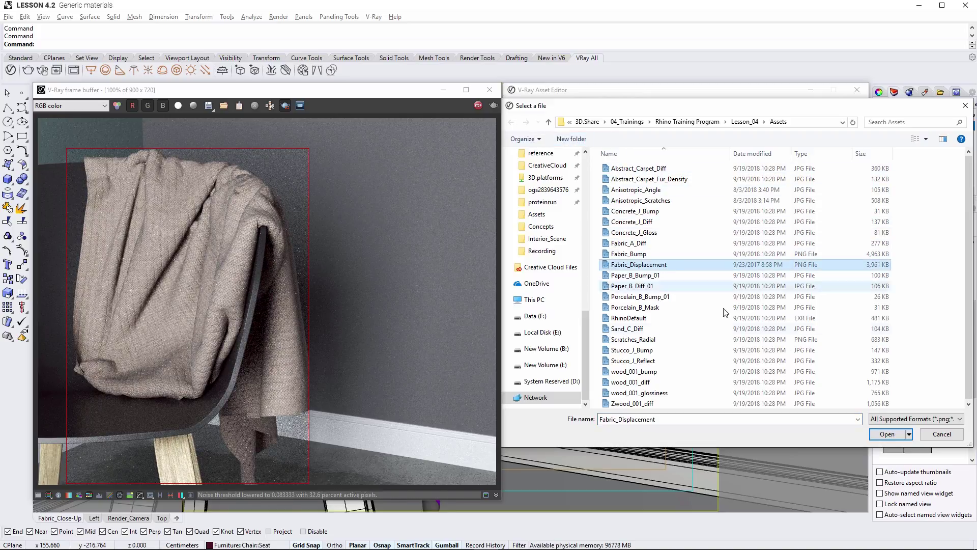
{"action": "left_click", "coordinate": [884, 434]}
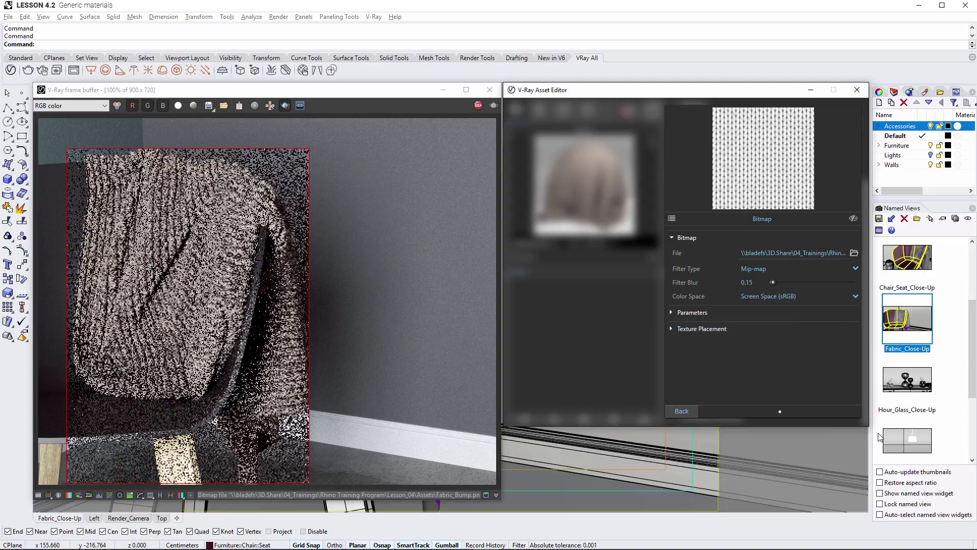
{"action": "left_click", "coordinate": [690, 410]}
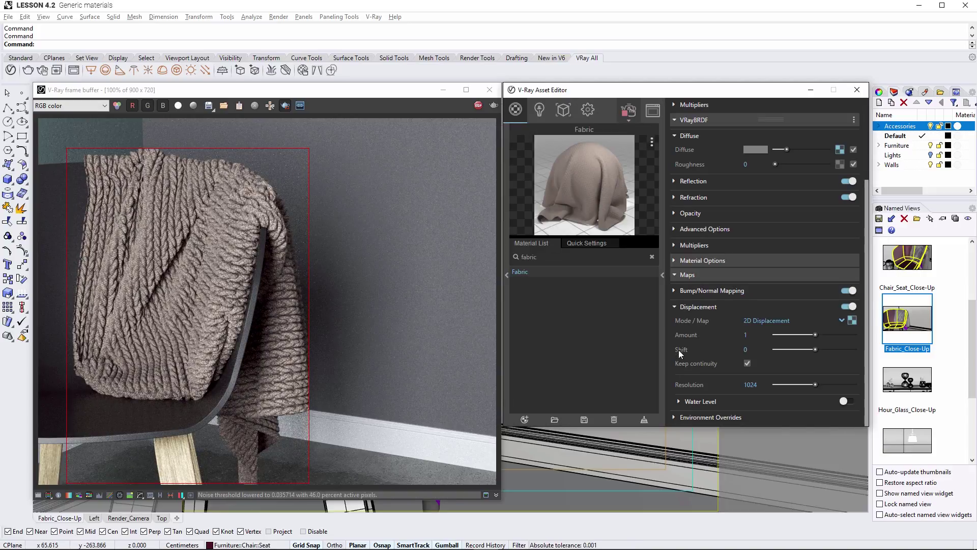
Set the Fabric material's displacement amount to 0.5.
{"action": "left_click", "coordinate": [749, 334]}
{"action": "type", "text": ".5"}
{"action": "key", "text": "Return"}
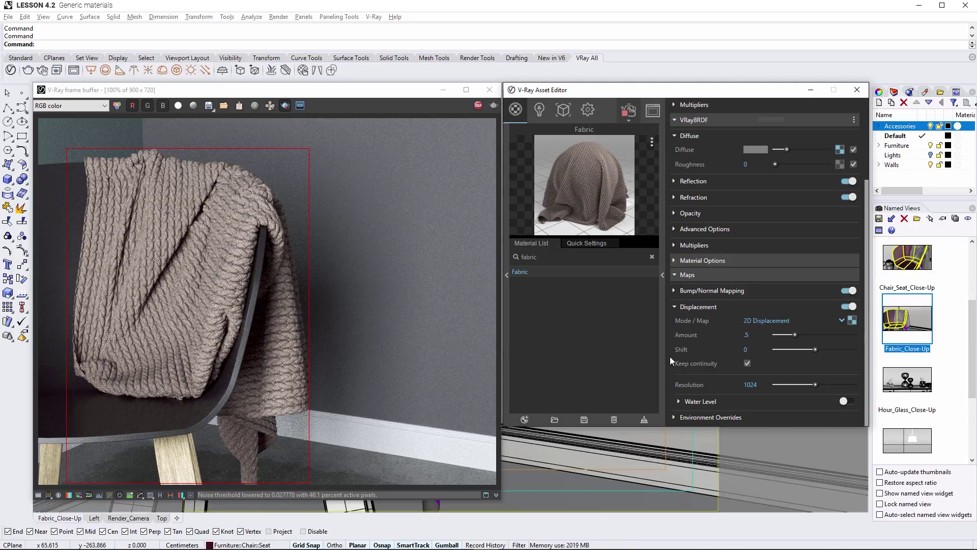
Enable the water level for the fabric's displacement and set its level height to 0.3.
{"action": "left_click", "coordinate": [680, 401]}
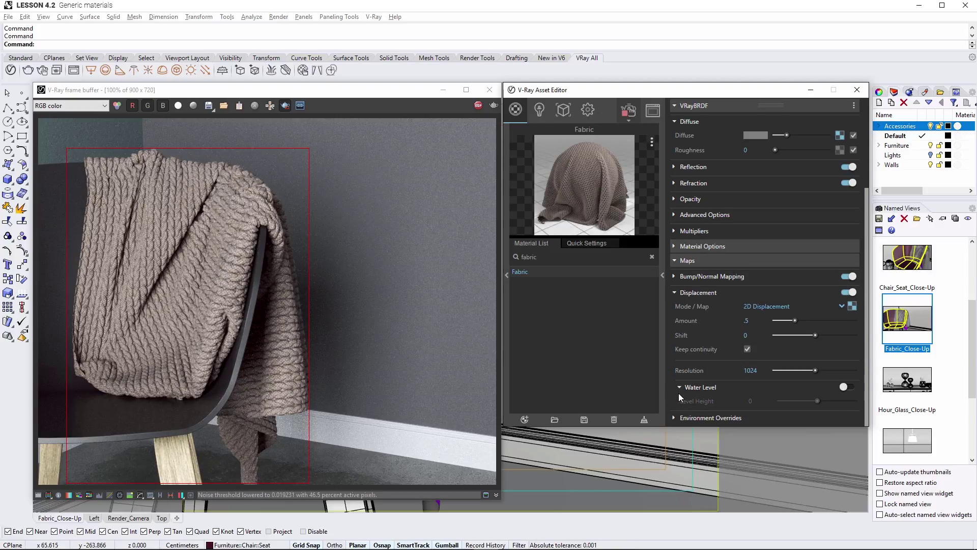
{"action": "left_click", "coordinate": [849, 387]}
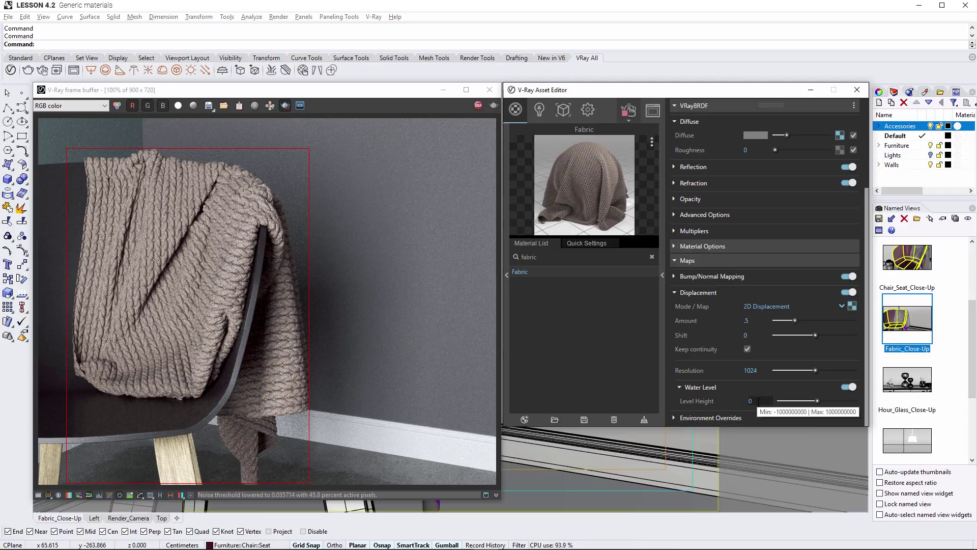
{"action": "left_click_drag", "start_coordinate": [758, 401], "coordinate": [744, 405]}
{"action": "type", "text": "."}
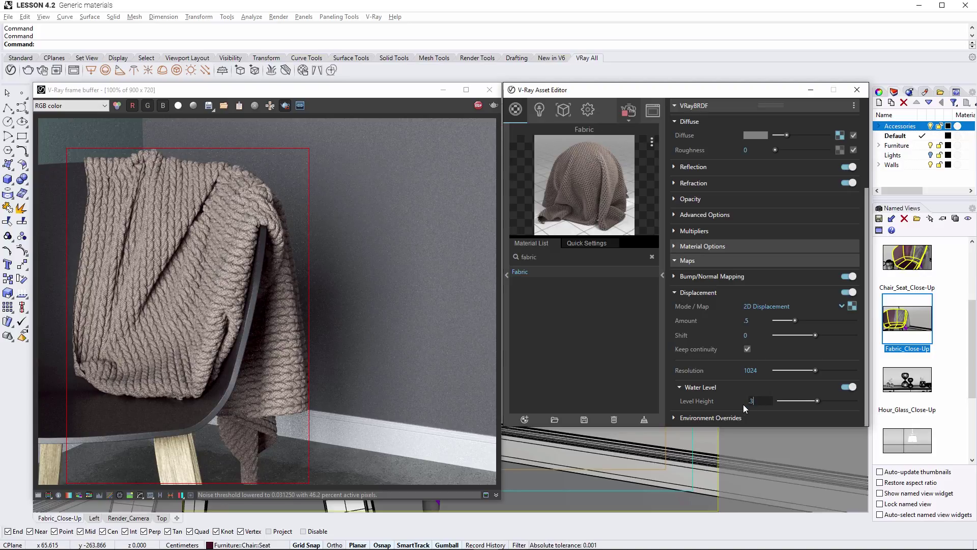
{"action": "type", "text": "3"}
{"action": "key", "text": "Return"}
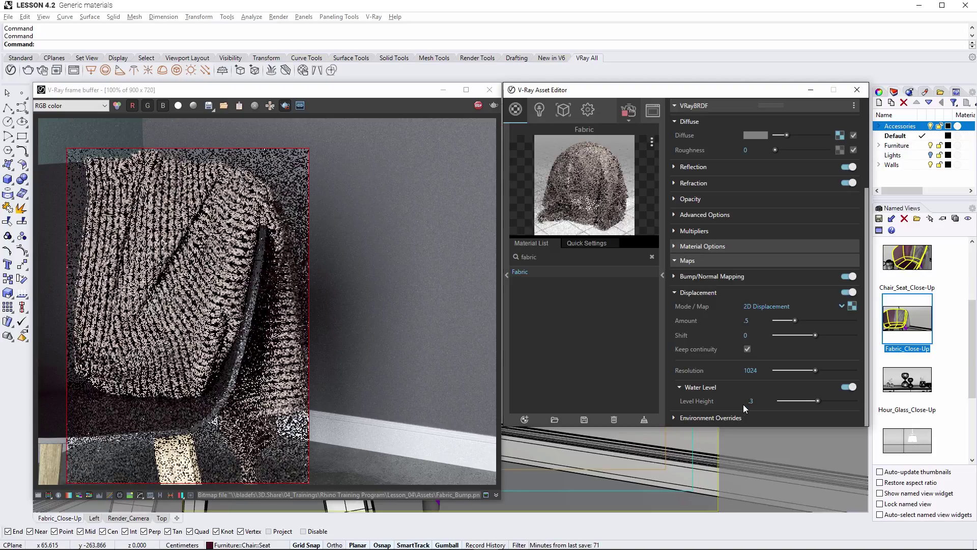
Lower the displacement water level height to 0.07.
{"action": "left_click", "coordinate": [741, 402]}
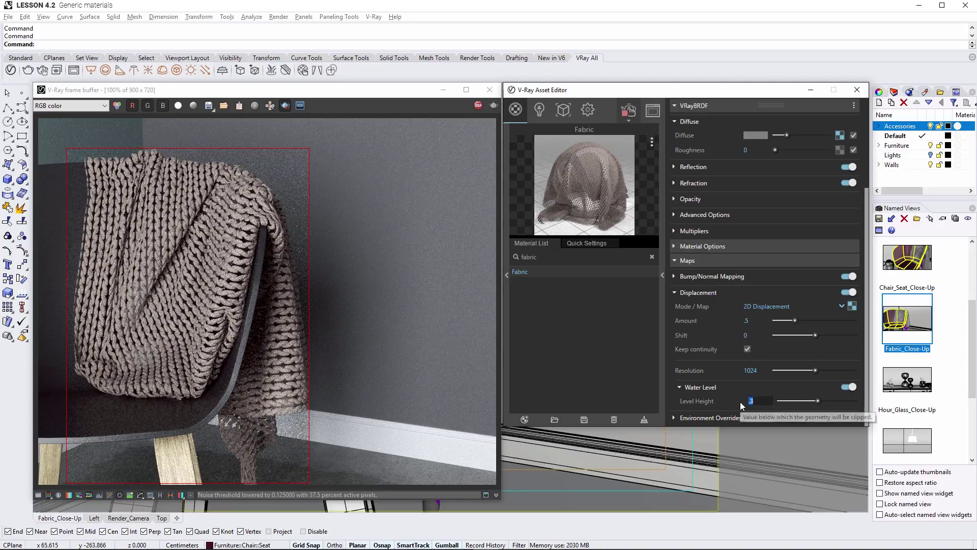
{"action": "type", "text": ".07"}
{"action": "key", "text": "Return"}
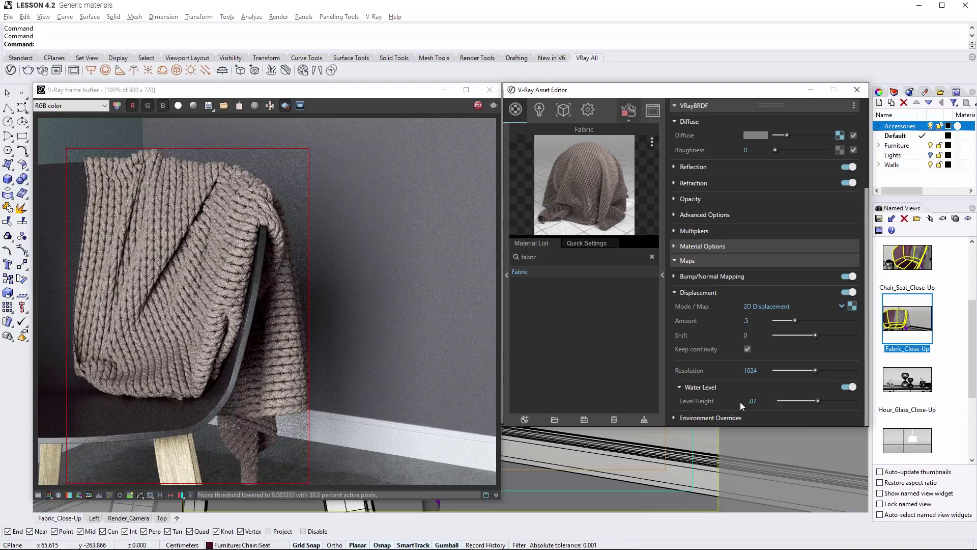
Turn off region rendering in the frame buffer and restore the Render_Camera named view.
{"action": "left_click", "coordinate": [288, 105]}
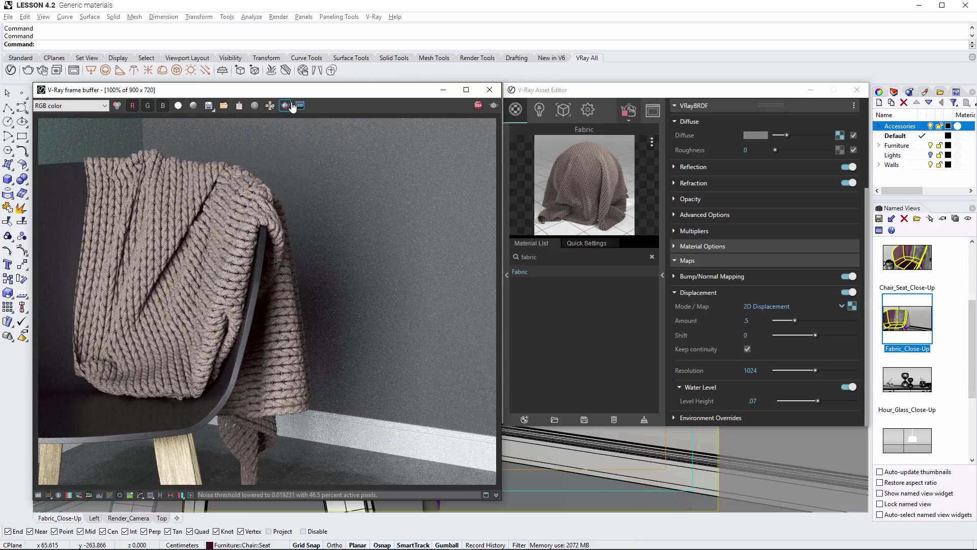
{"action": "left_click", "coordinate": [973, 344]}
{"action": "left_click_drag", "start_coordinate": [973, 343], "coordinate": [974, 401]}
{"action": "double_click", "coordinate": [931, 427]}
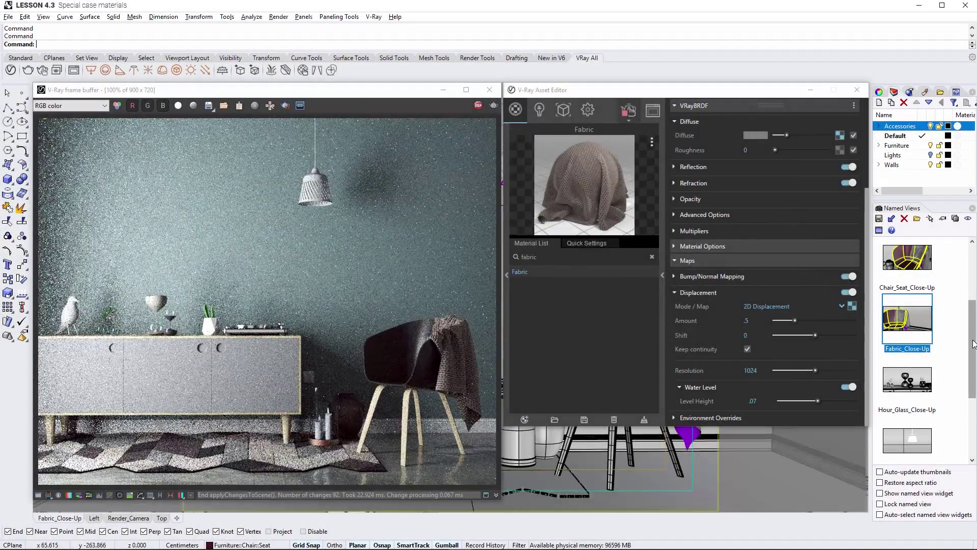
{"action": "left_click_drag", "start_coordinate": [973, 344], "coordinate": [969, 404]}
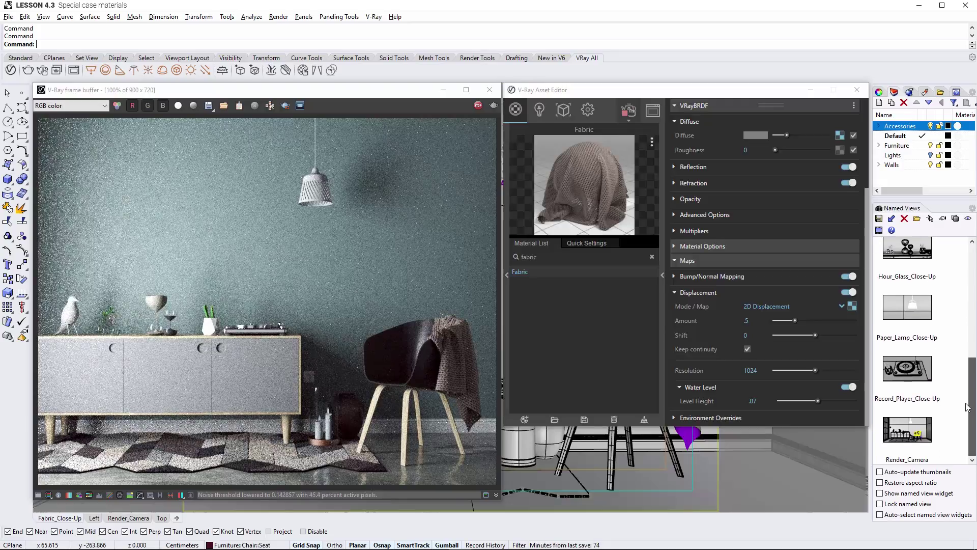
{"action": "double_click", "coordinate": [931, 422]}
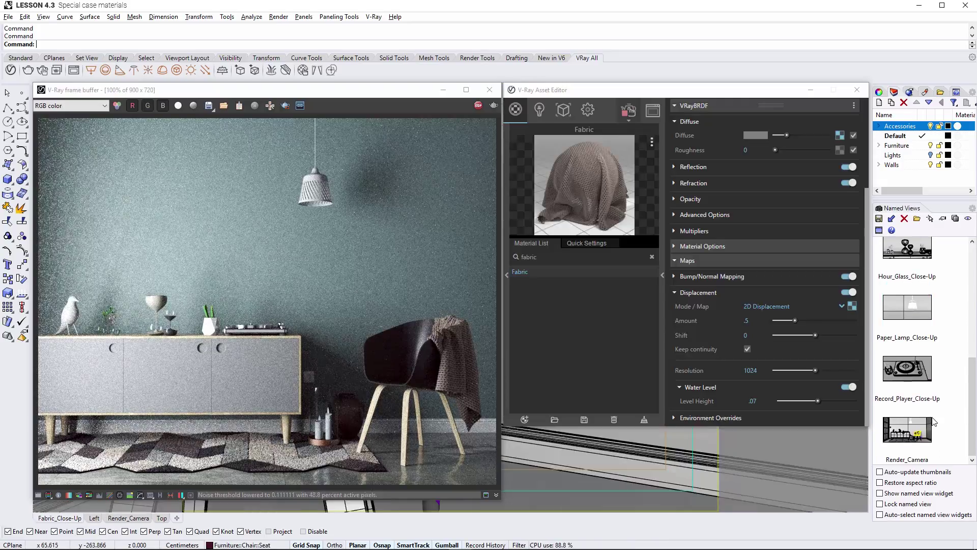
Restore the Paper_Lamp_Close-Up view and limit the interactive render to a region around the lampshade.
{"action": "double_click", "coordinate": [932, 302]}
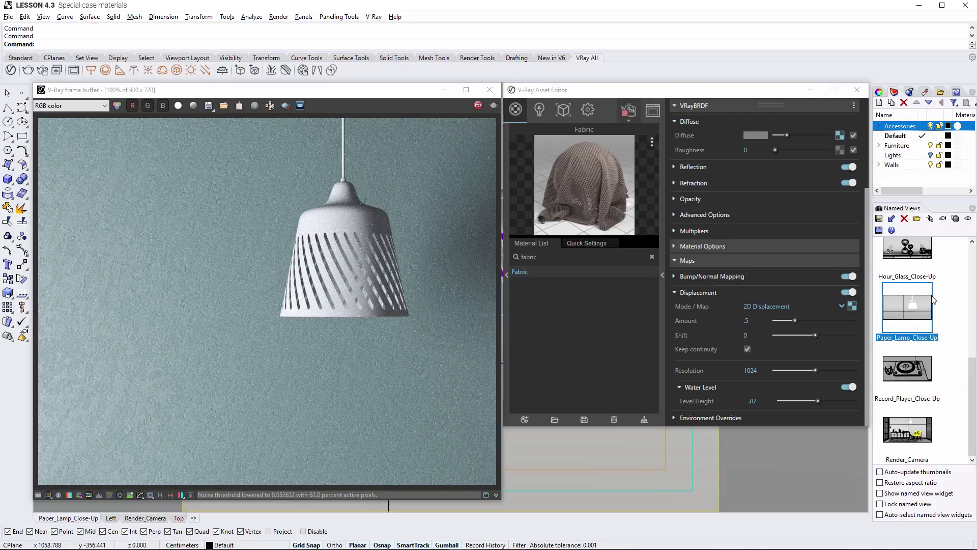
{"action": "left_click", "coordinate": [286, 106]}
{"action": "left_click_drag", "start_coordinate": [267, 178], "coordinate": [424, 334]}
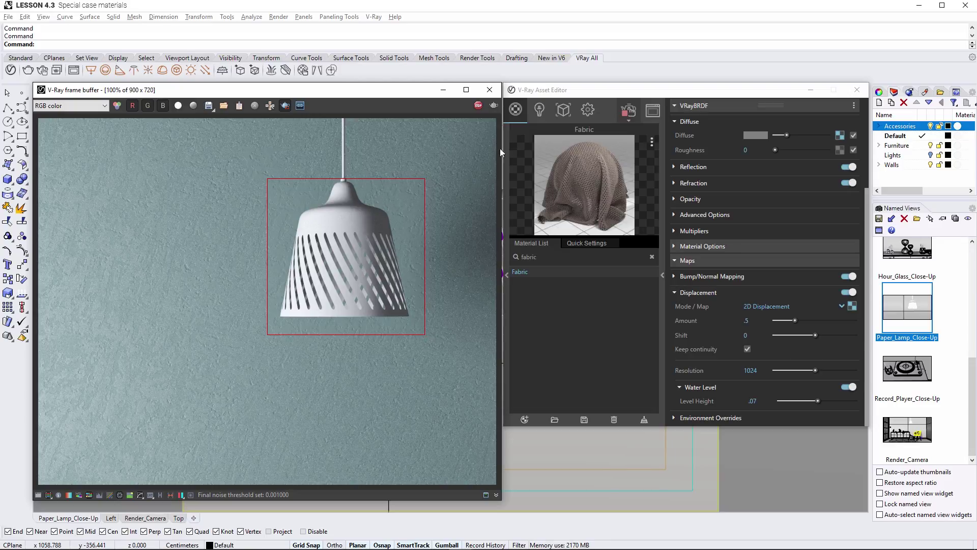
Turn on the Paper_Light light and return to the material settings.
{"action": "left_click", "coordinate": [534, 111]}
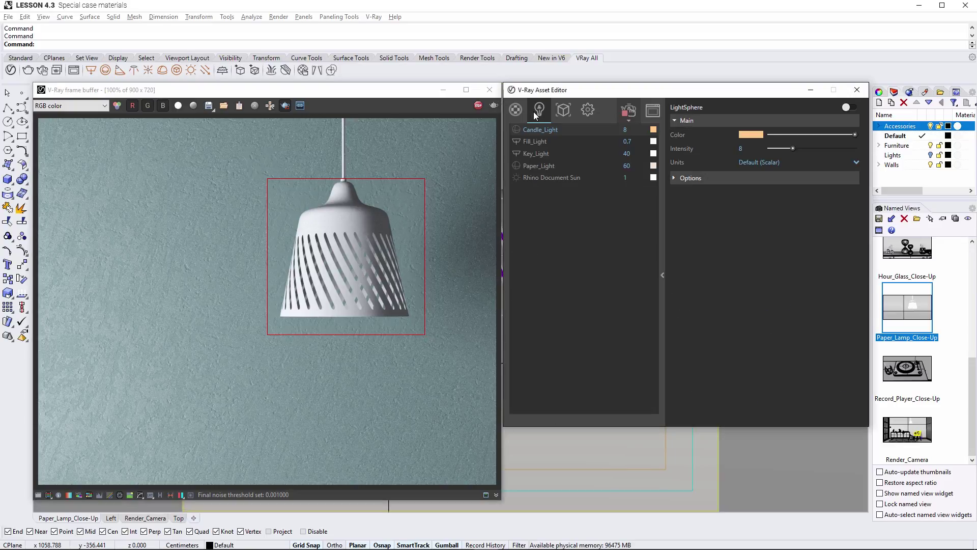
{"action": "left_click", "coordinate": [516, 166]}
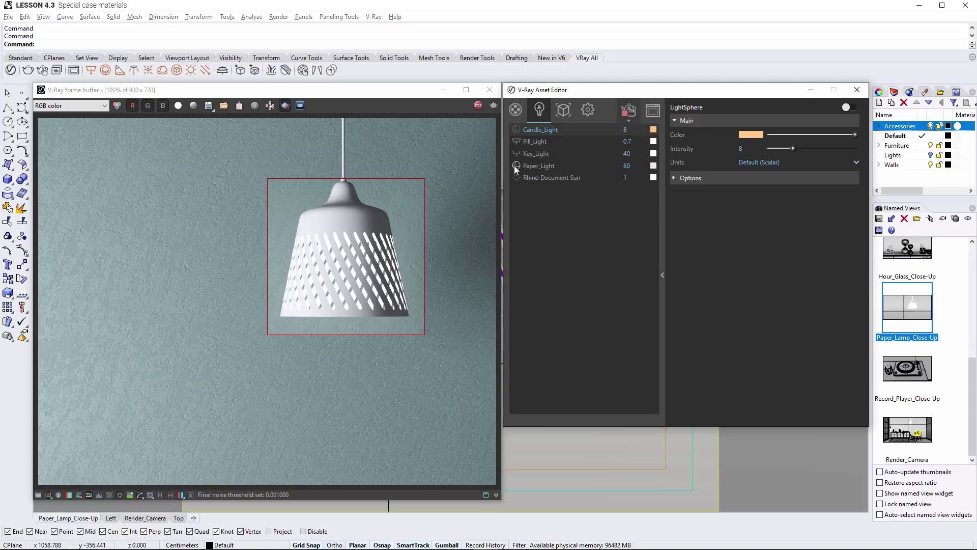
{"action": "left_click", "coordinate": [515, 109]}
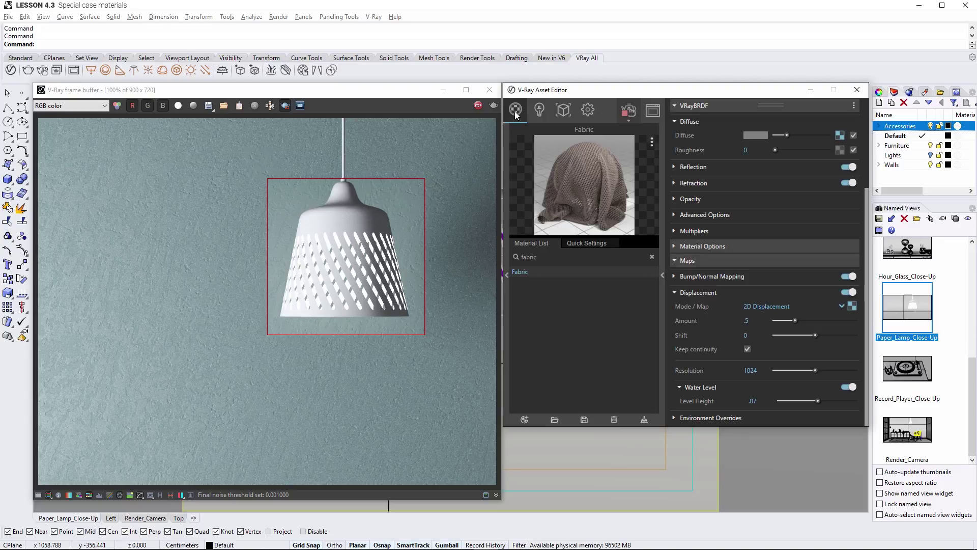
Clear the material search and create a Two Sided material with Paper_Lamp_B_Front as its front material.
{"action": "left_click", "coordinate": [652, 257]}
{"action": "left_click", "coordinate": [525, 419]}
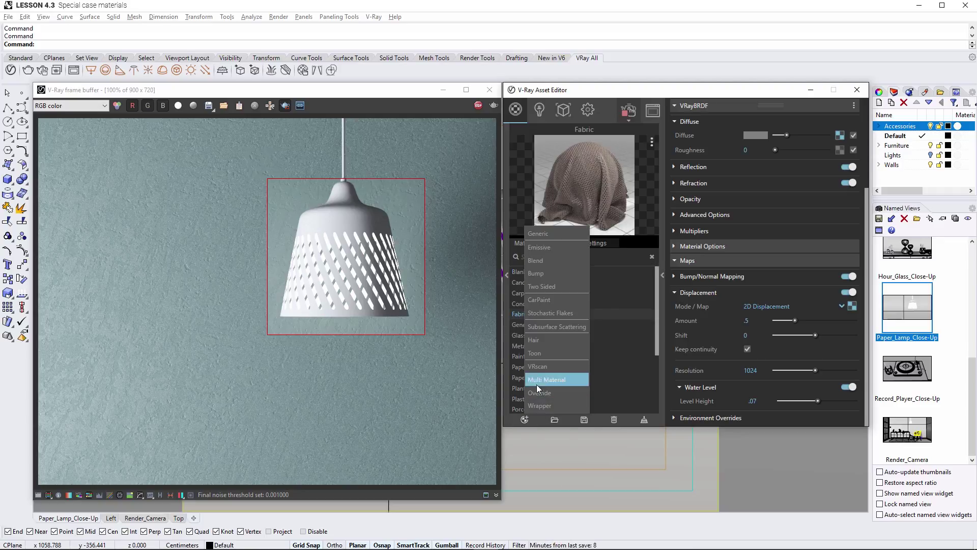
{"action": "left_click", "coordinate": [530, 288]}
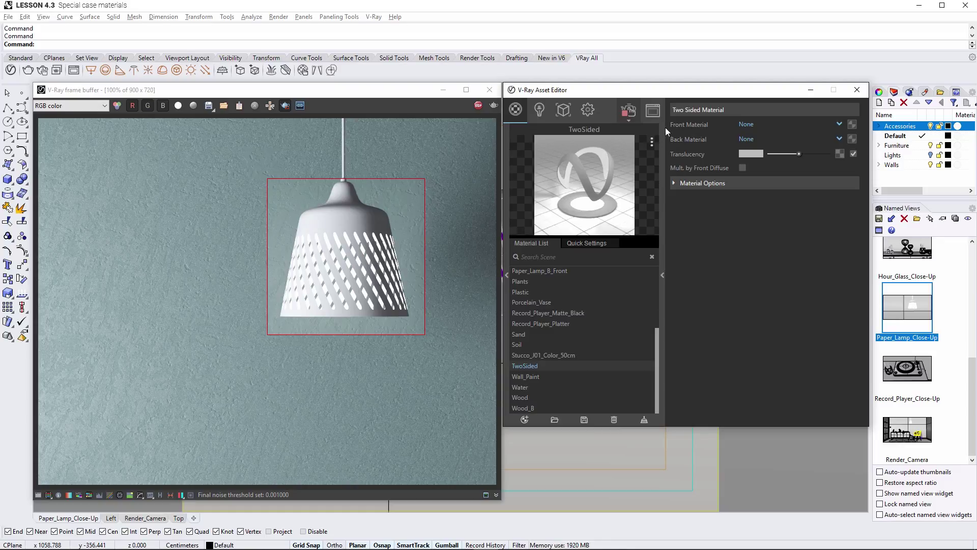
{"action": "left_click", "coordinate": [839, 124]}
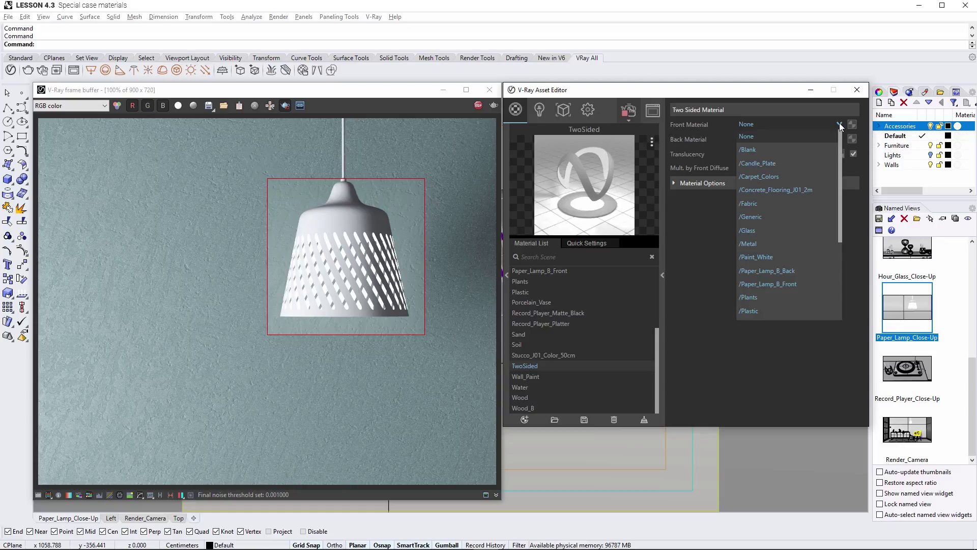
{"action": "left_click", "coordinate": [828, 286]}
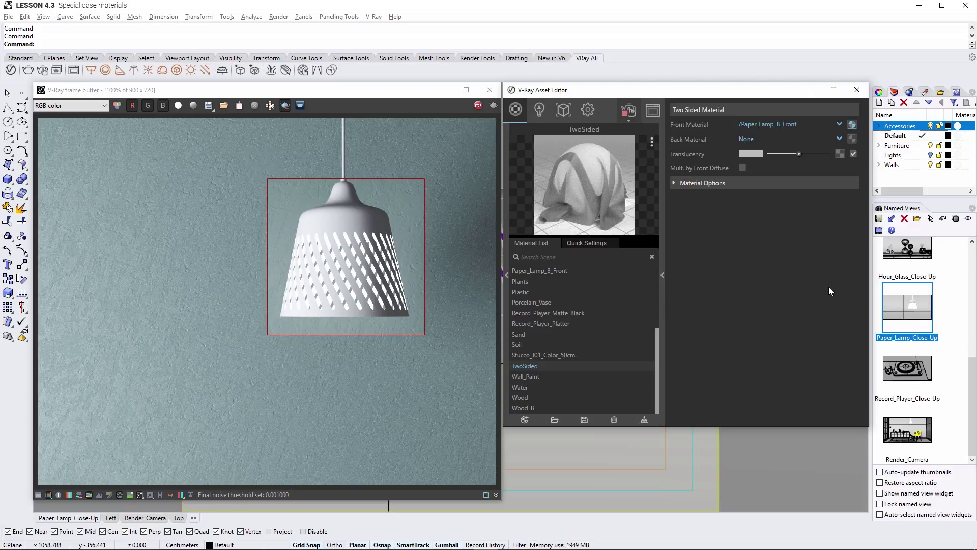
Apply the TwoSided material to the paper lampshade in the scene.
{"action": "left_click", "coordinate": [858, 90]}
{"action": "left_click", "coordinate": [563, 196]}
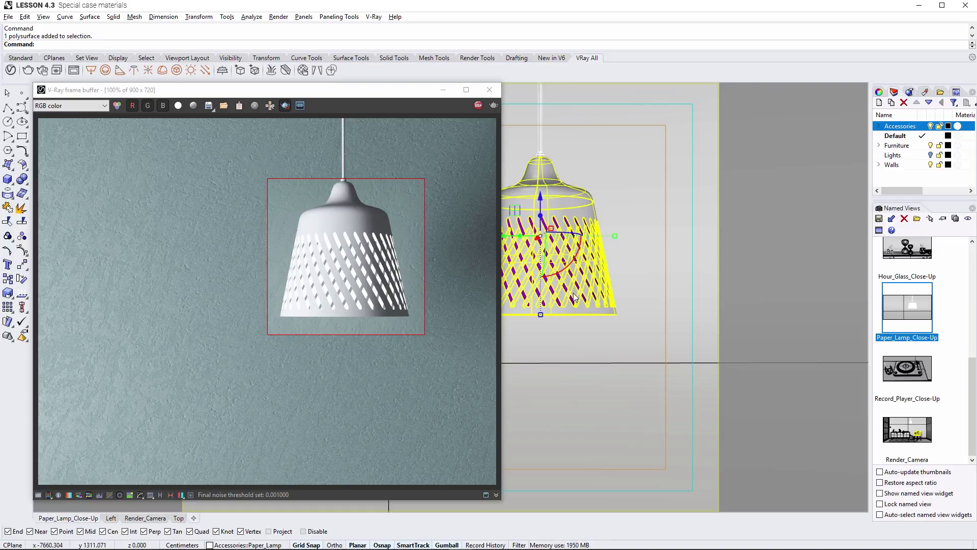
{"action": "left_click", "coordinate": [10, 70]}
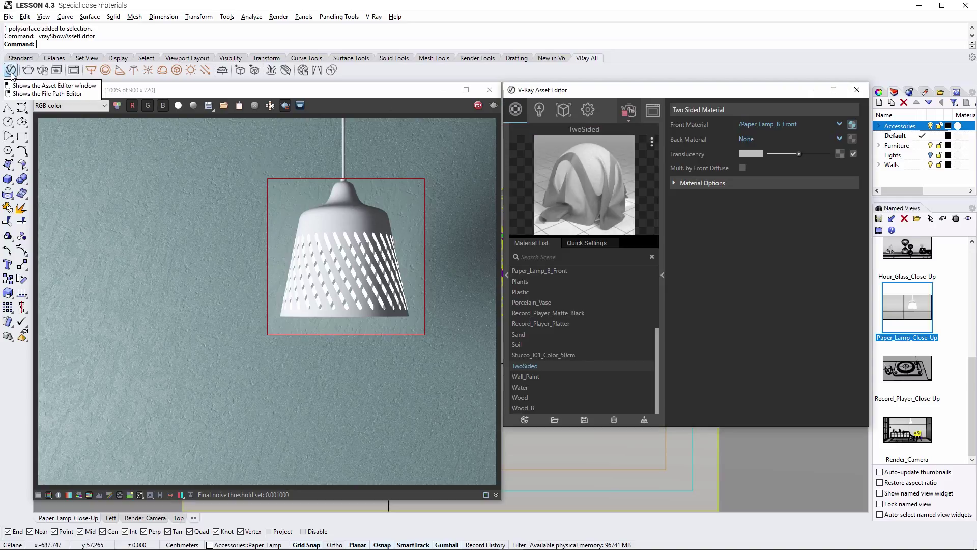
{"action": "right_click", "coordinate": [533, 368]}
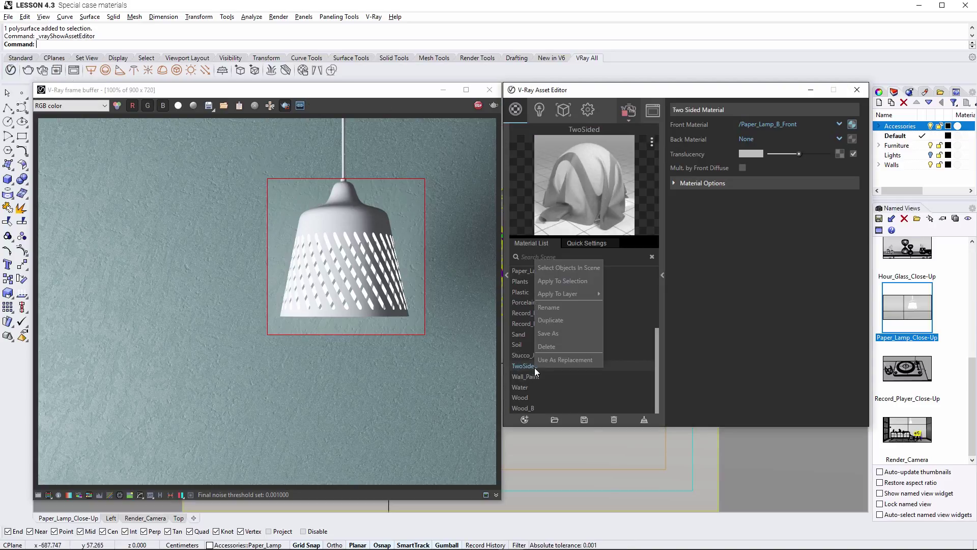
{"action": "left_click", "coordinate": [554, 282]}
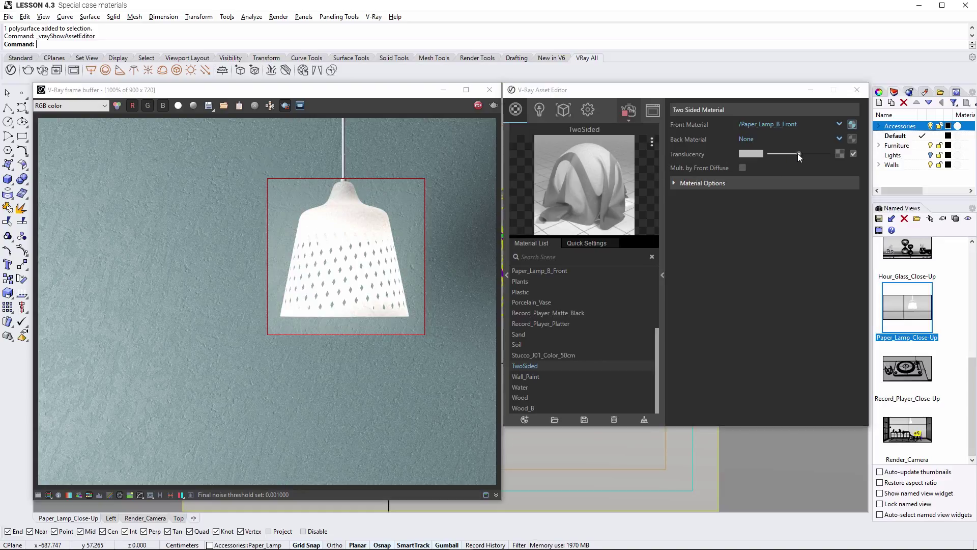
Darken the TwoSided material's translucency color to a mid grey and assign Paper_Lamp_B_Back as its back material.
{"action": "mouse_move", "coordinate": [799, 154]}
{"action": "left_mouse_down"}
{"action": "mouse_move", "coordinate": [765, 157]}
{"action": "mouse_move", "coordinate": [832, 159]}
{"action": "mouse_move", "coordinate": [779, 156]}
{"action": "left_mouse_up"}
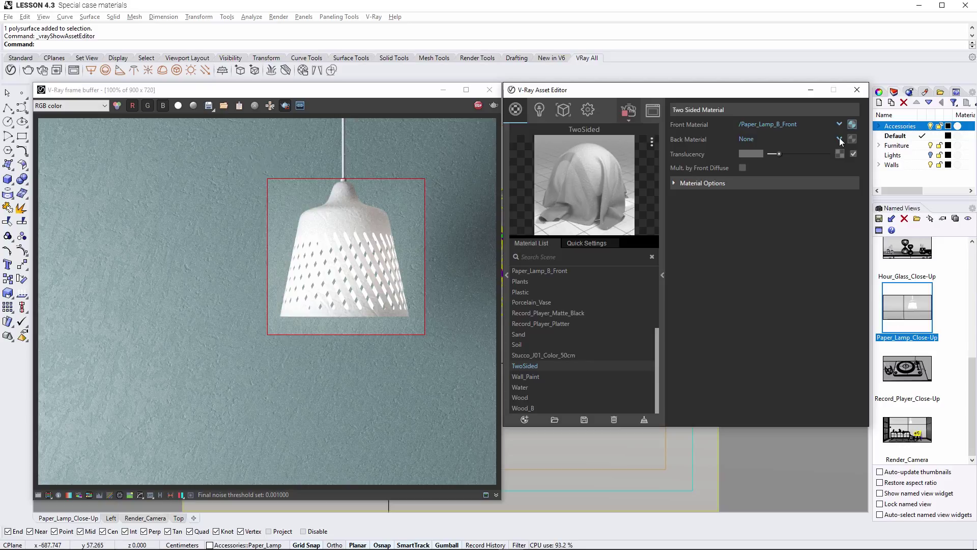
{"action": "left_click", "coordinate": [838, 138]}
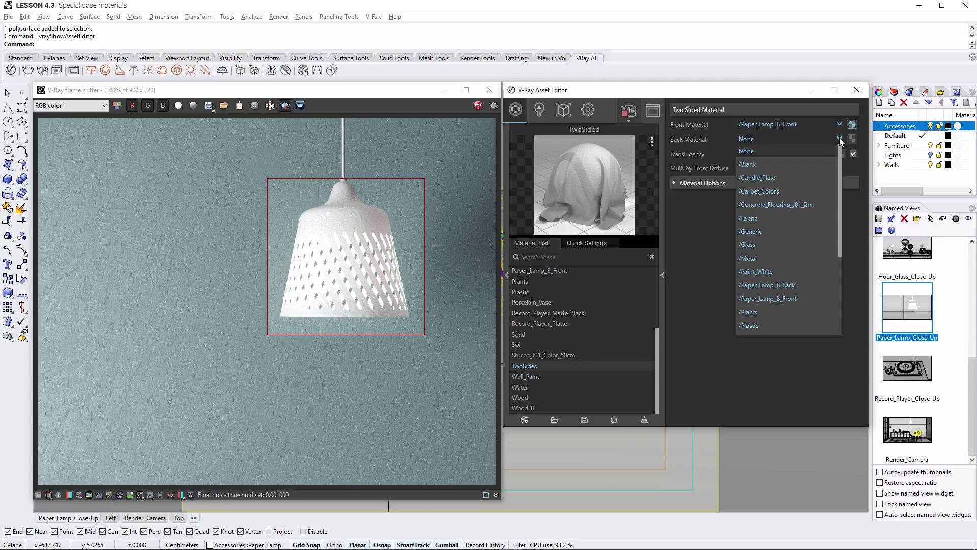
{"action": "left_click", "coordinate": [831, 284]}
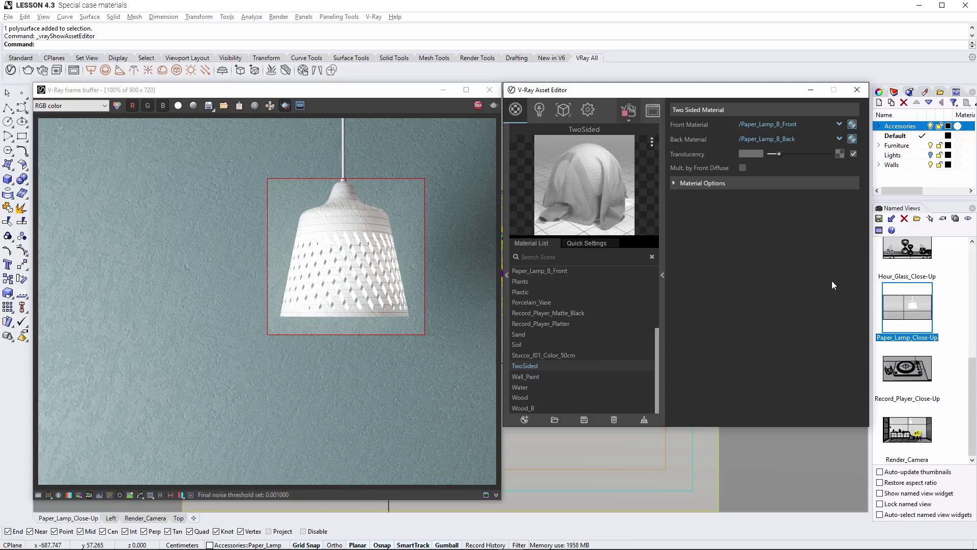
{"action": "mouse_move", "coordinate": [780, 152]}
{"action": "left_mouse_down"}
{"action": "mouse_move", "coordinate": [823, 153]}
{"action": "mouse_move", "coordinate": [769, 151]}
{"action": "mouse_move", "coordinate": [778, 149]}
{"action": "left_mouse_up"}
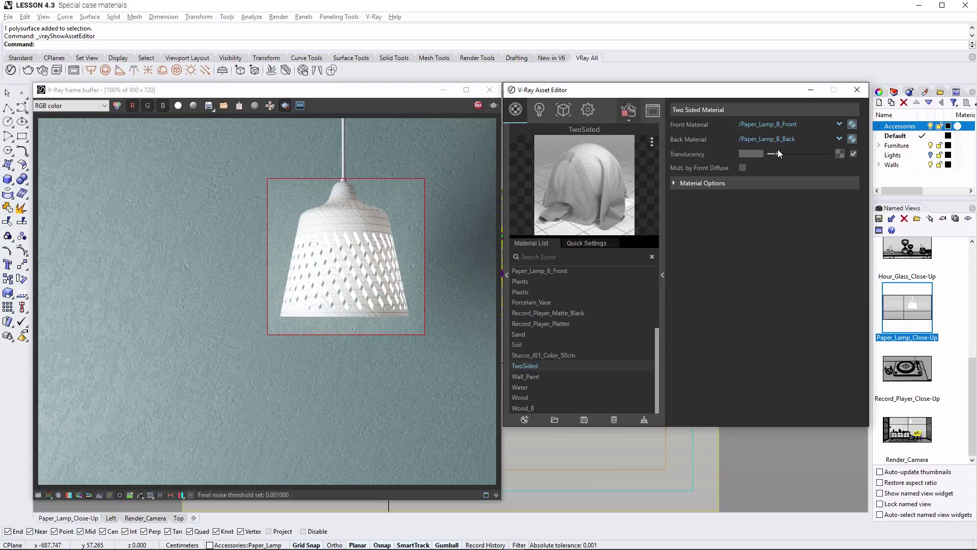
Turn off region rendering and restore the Candles_Close-Up- named view.
{"action": "left_click", "coordinate": [285, 106]}
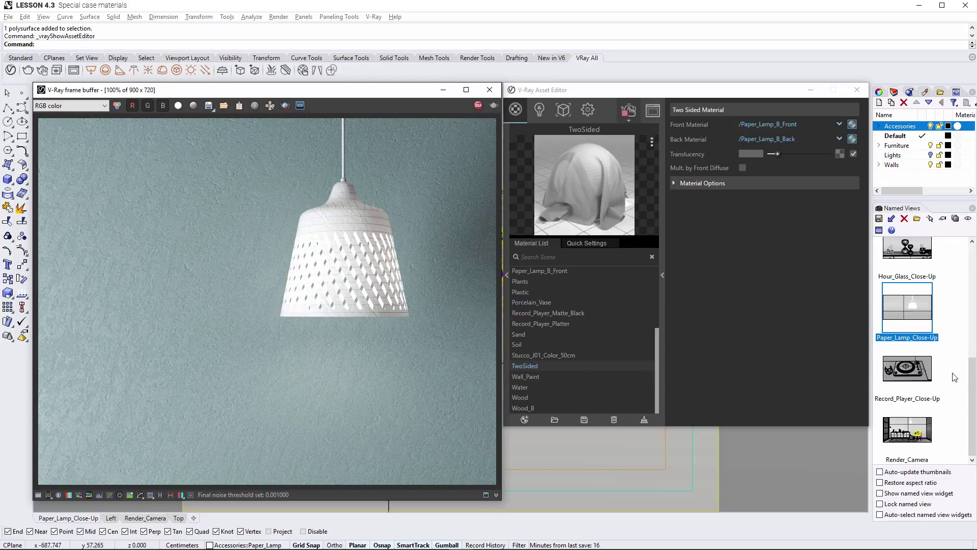
{"action": "scroll", "coordinate": [954, 377], "scroll_direction": "up", "scroll_amount": 5}
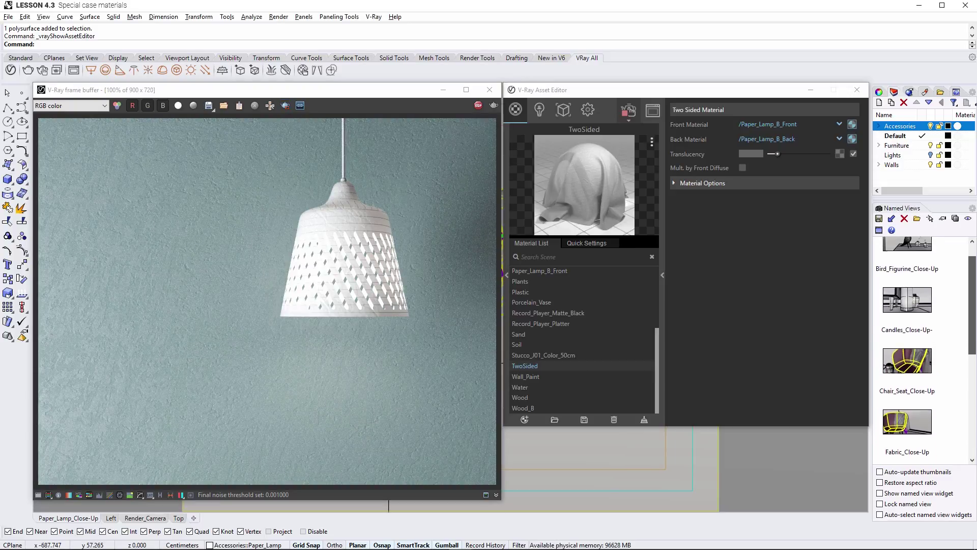
{"action": "left_click", "coordinate": [931, 310]}
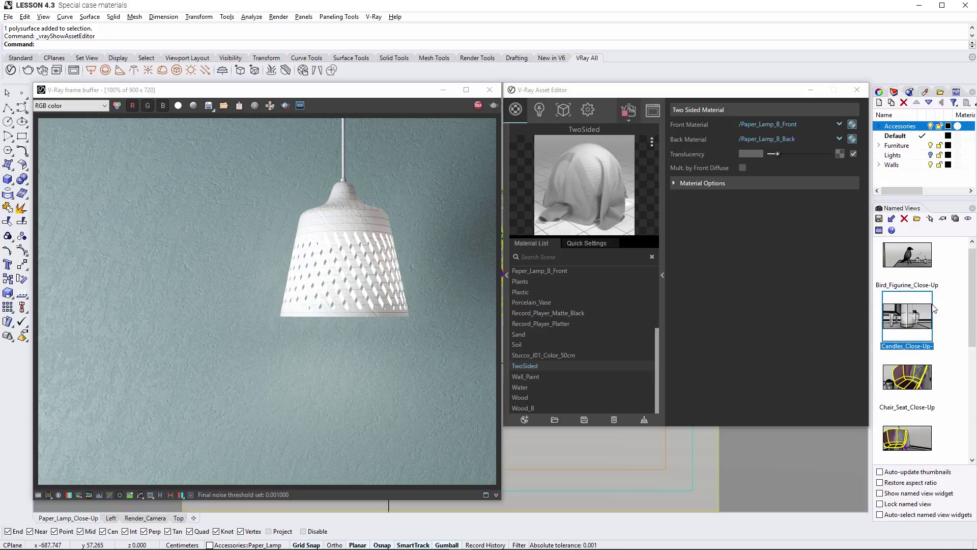
{"action": "double_click", "coordinate": [932, 306]}
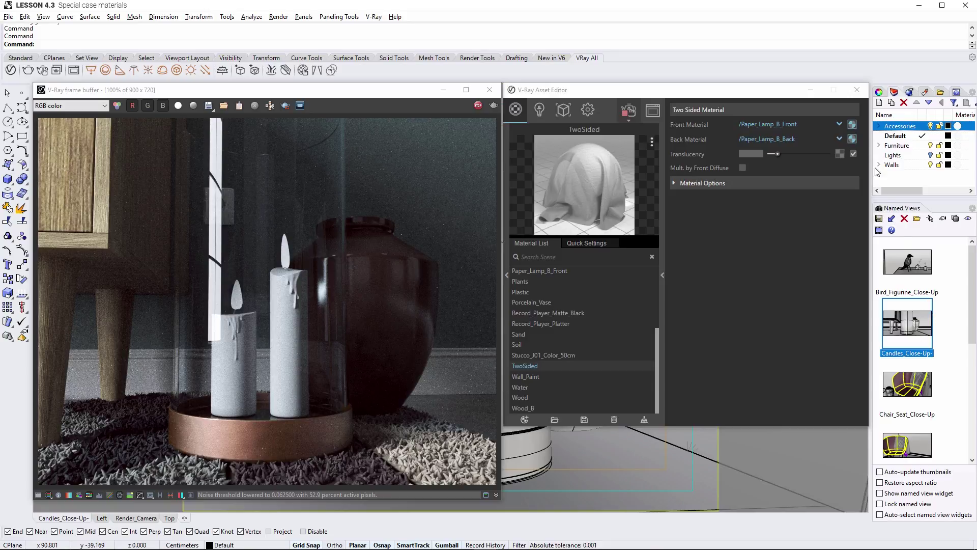
Hide the glass jar around the candles and limit the interactive render to a region around both candles.
{"action": "left_click", "coordinate": [857, 90]}
{"action": "left_click", "coordinate": [533, 236]}
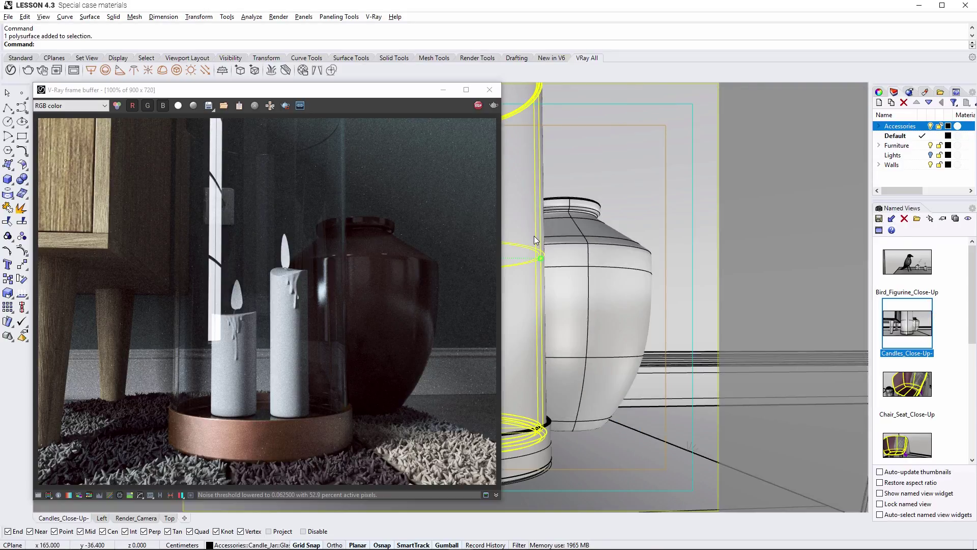
{"action": "middle_click", "coordinate": [533, 236]}
{"action": "left_click", "coordinate": [496, 246]}
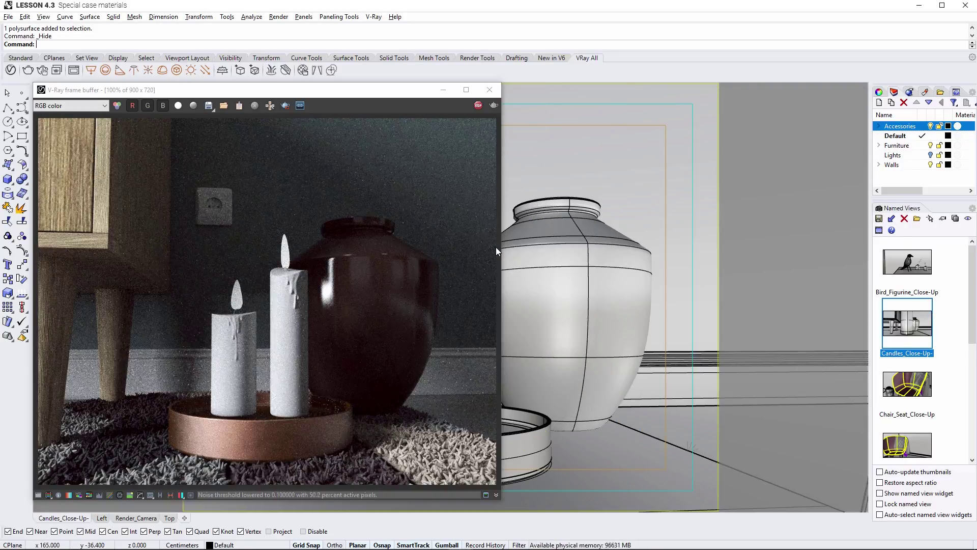
{"action": "left_click", "coordinate": [284, 106]}
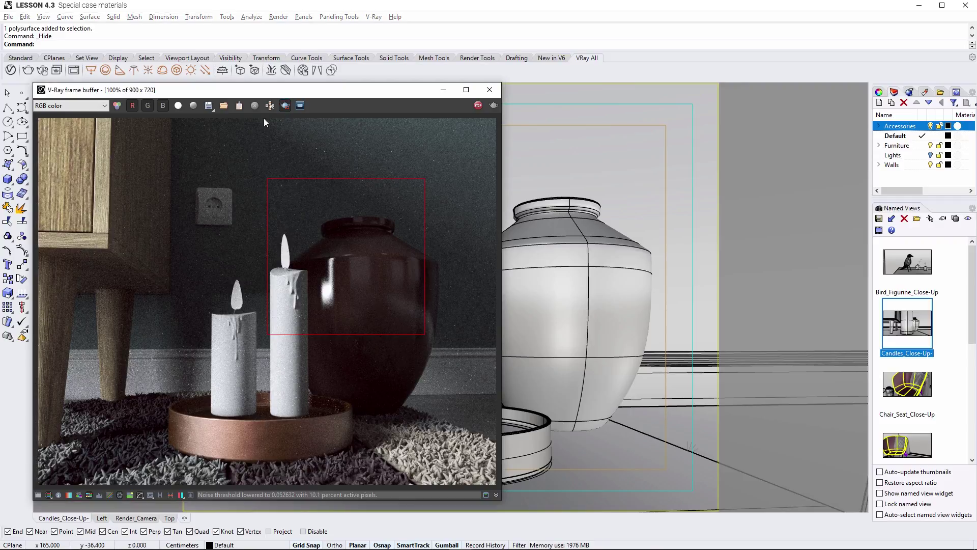
{"action": "left_click_drag", "start_coordinate": [189, 210], "coordinate": [332, 428]}
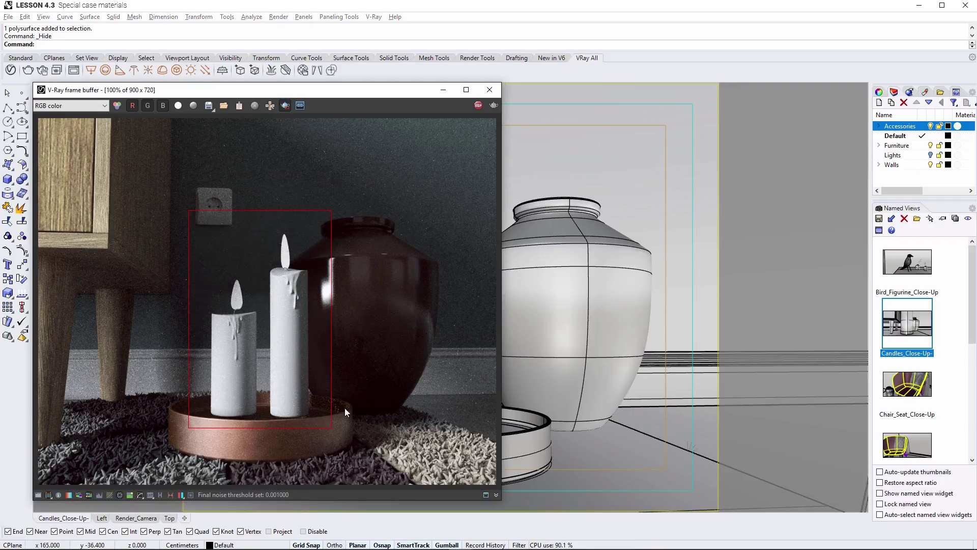
Create a Subsurface Scattering material and apply it to the candles mesh.
{"action": "left_click", "coordinate": [490, 89]}
{"action": "left_click", "coordinate": [474, 304]}
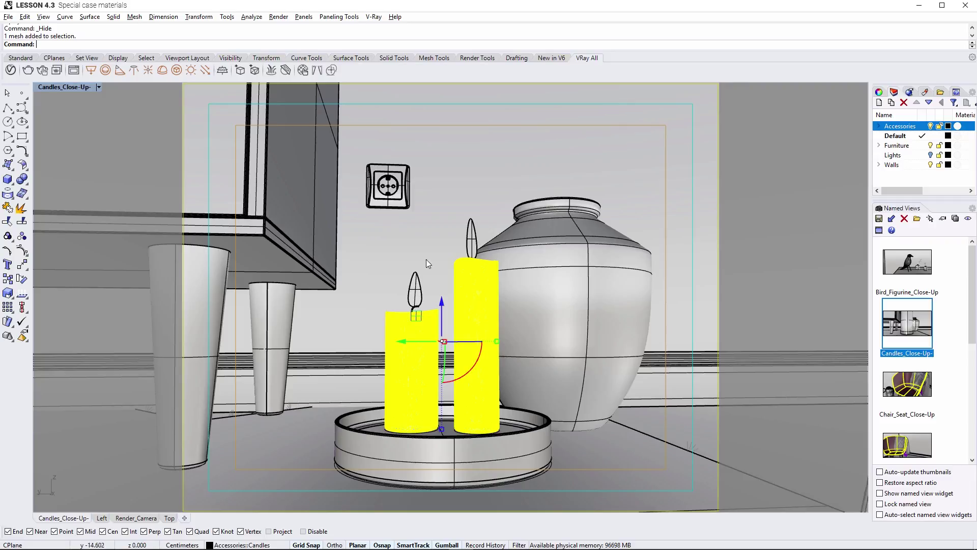
{"action": "left_click", "coordinate": [11, 71]}
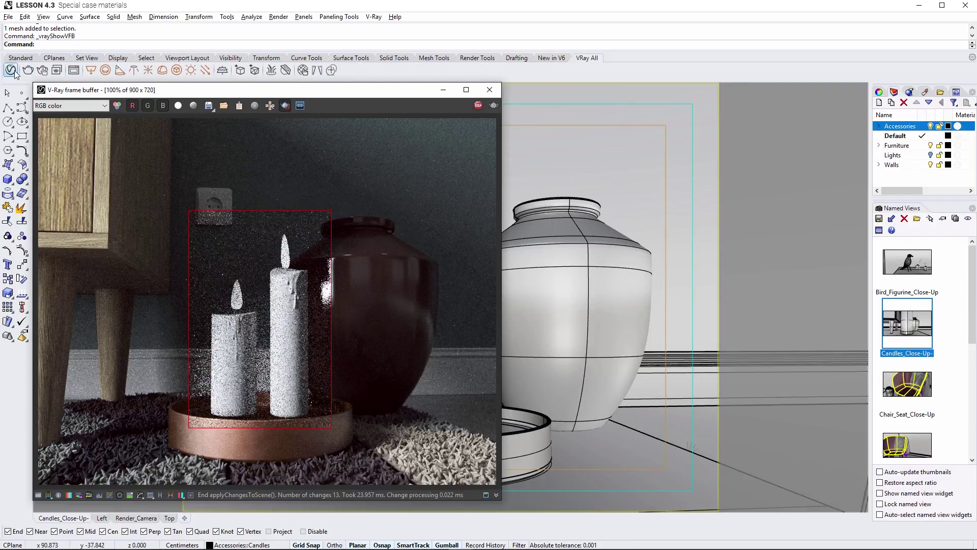
{"action": "left_click", "coordinate": [15, 74]}
{"action": "left_click", "coordinate": [525, 419]}
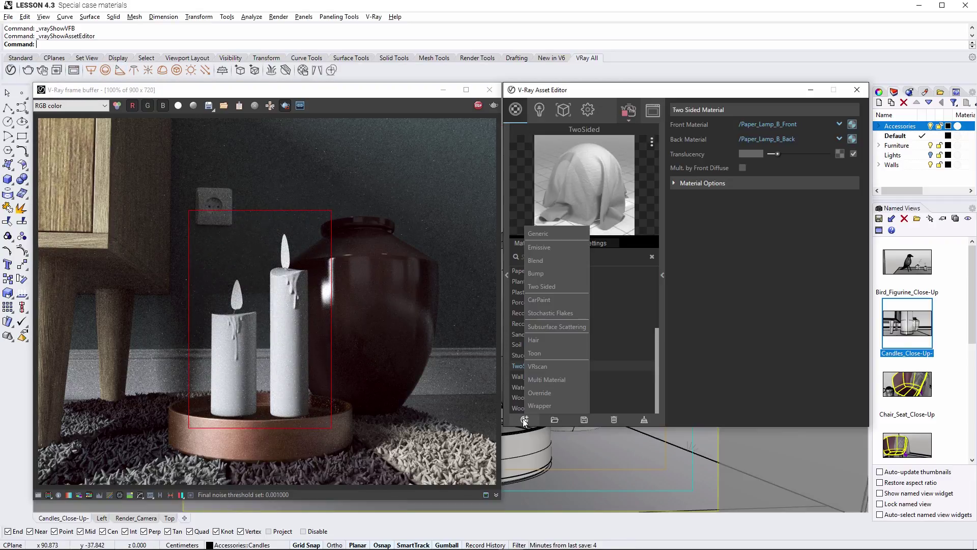
{"action": "left_click", "coordinate": [536, 327]}
{"action": "right_click", "coordinate": [530, 356]}
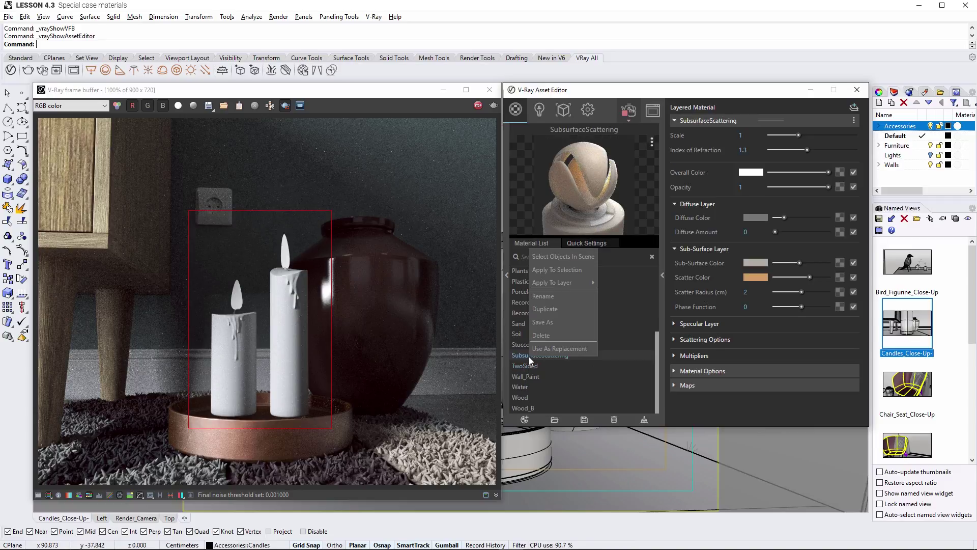
{"action": "left_click", "coordinate": [542, 273]}
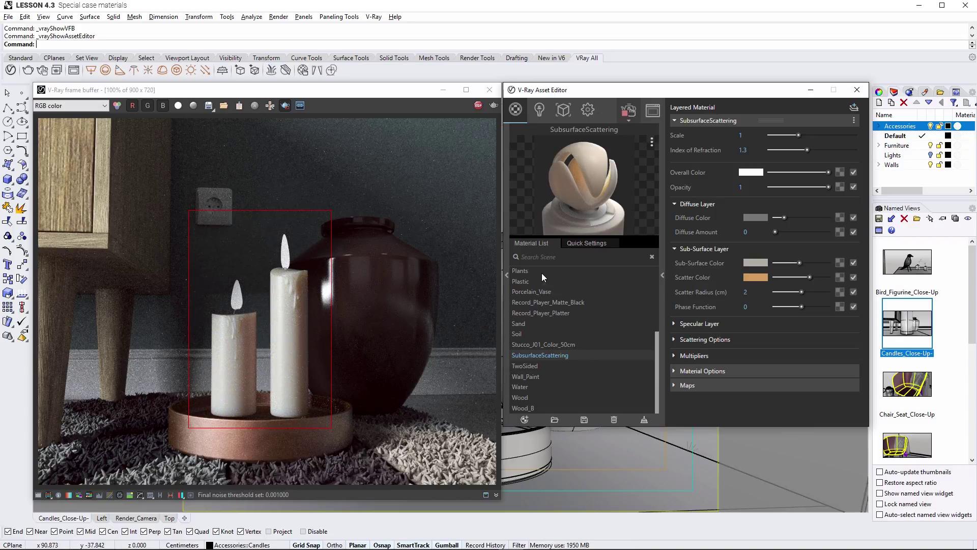
Try red and green overall colors on the SubsurfaceScattering material, ending with the overall color back at white.
{"action": "left_click", "coordinate": [740, 174]}
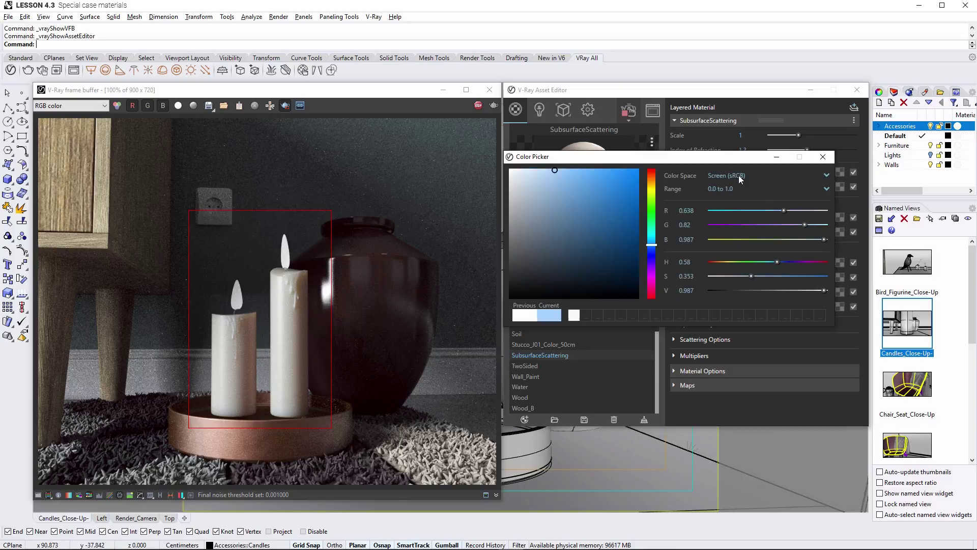
{"action": "left_click_drag", "start_coordinate": [585, 193], "coordinate": [600, 189]}
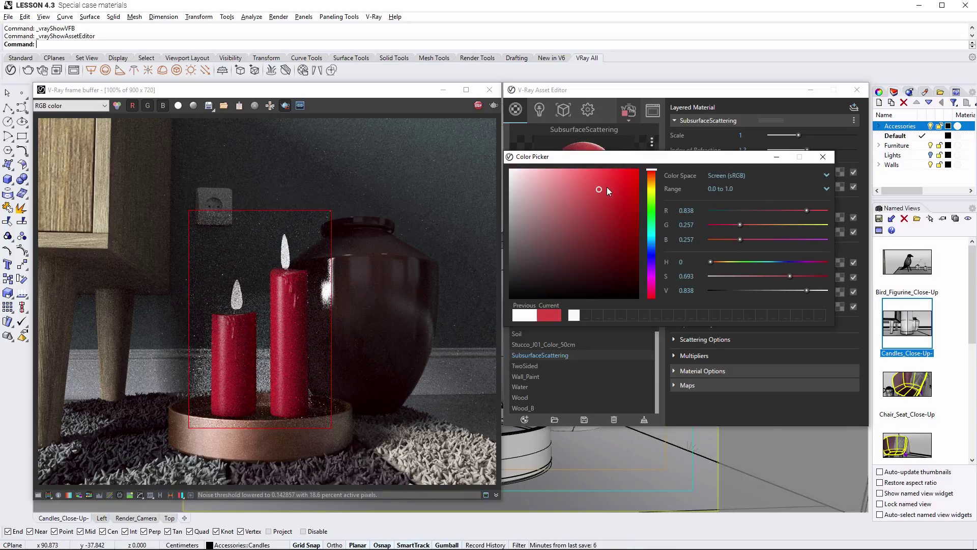
{"action": "left_click", "coordinate": [649, 208]}
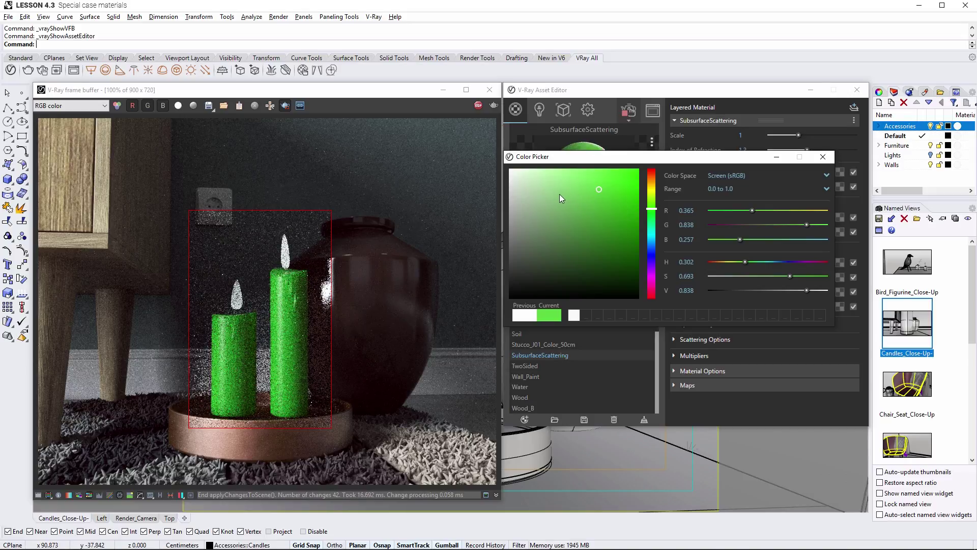
{"action": "left_click_drag", "start_coordinate": [559, 194], "coordinate": [496, 167]}
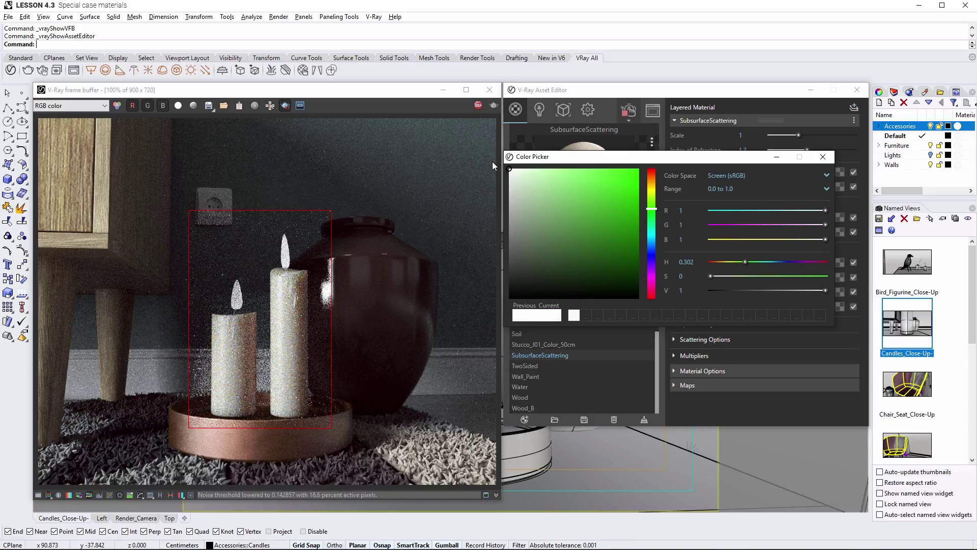
{"action": "left_click", "coordinate": [823, 157]}
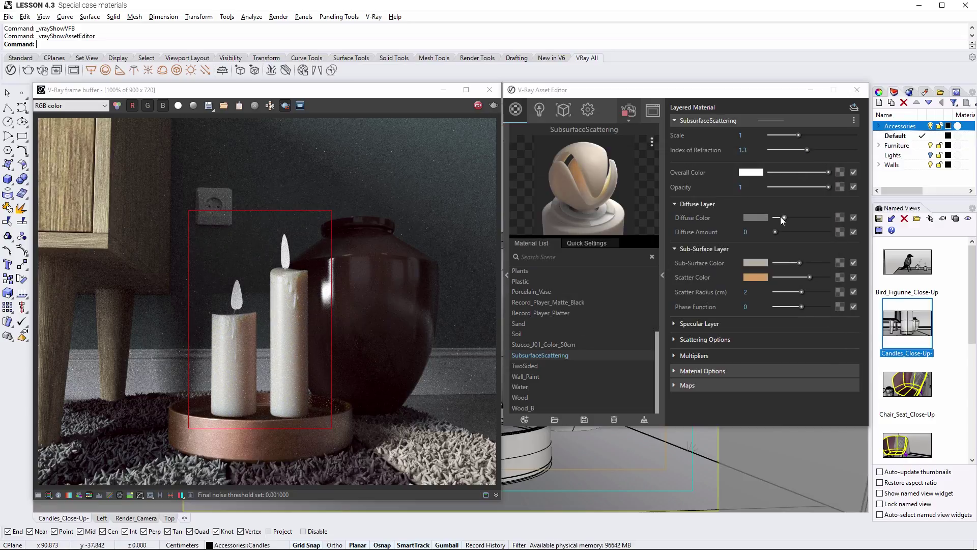
Lighten the material's diffuse color to near white and test a diffuse amount of 0.6 before returning it to 0.
{"action": "left_click_drag", "start_coordinate": [782, 217], "coordinate": [815, 218]}
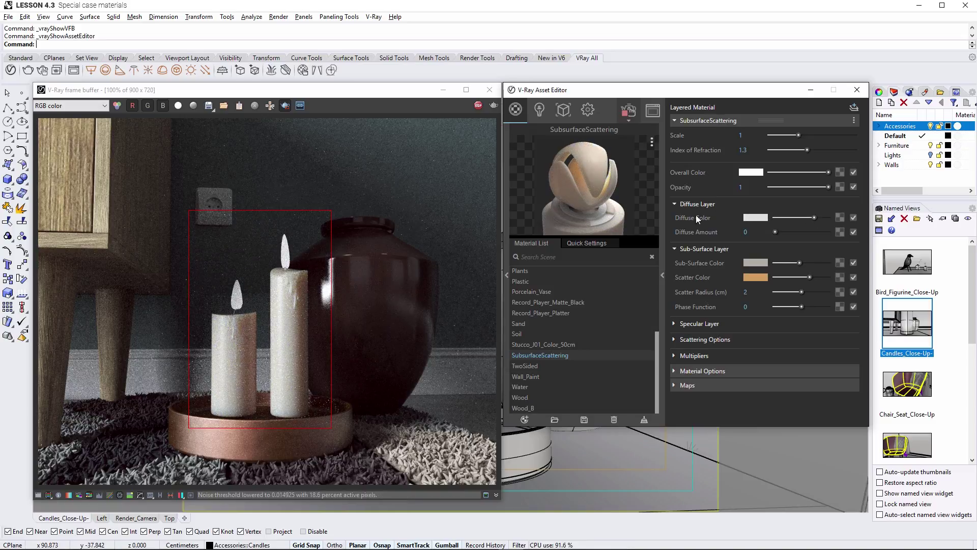
{"action": "left_click_drag", "start_coordinate": [775, 231], "coordinate": [790, 232]}
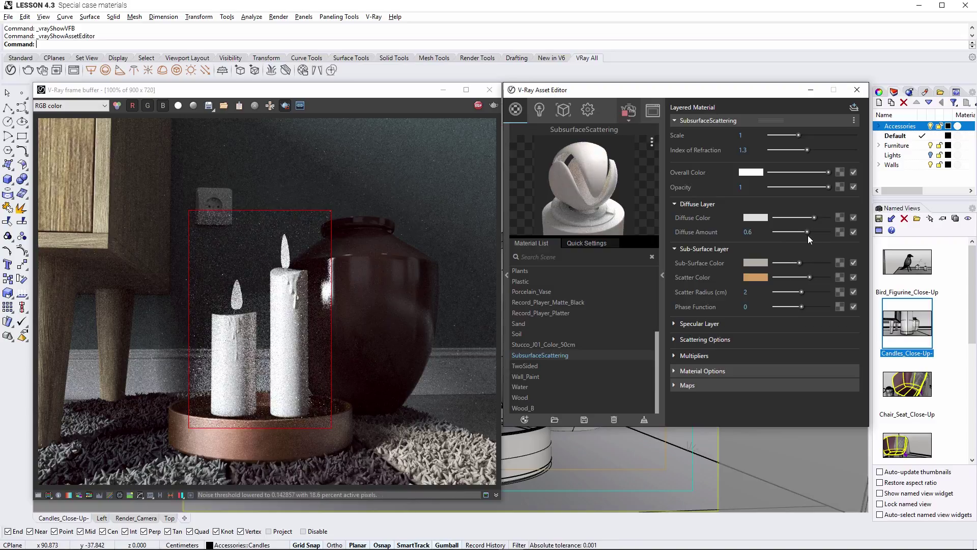
{"action": "left_click_drag", "start_coordinate": [790, 232], "coordinate": [768, 231]}
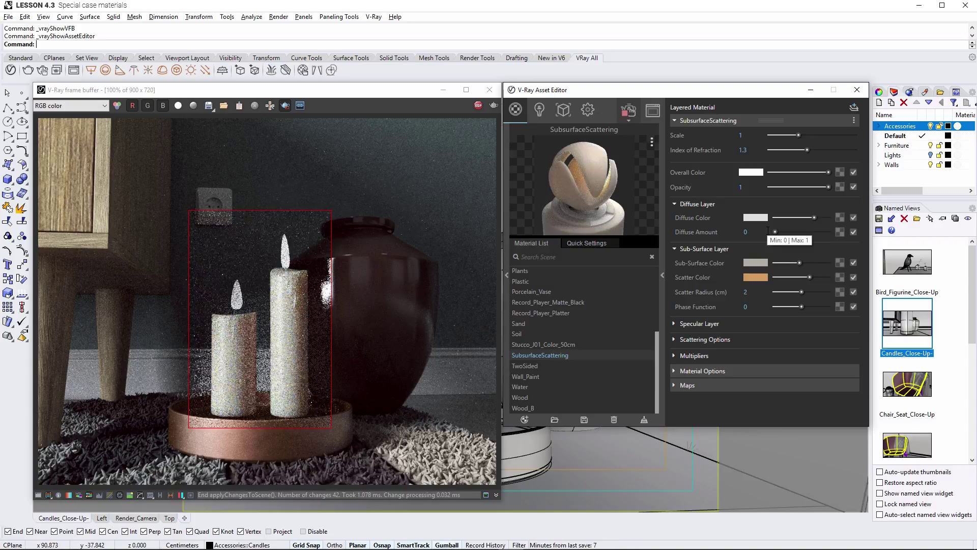
{"action": "left_click", "coordinate": [674, 204]}
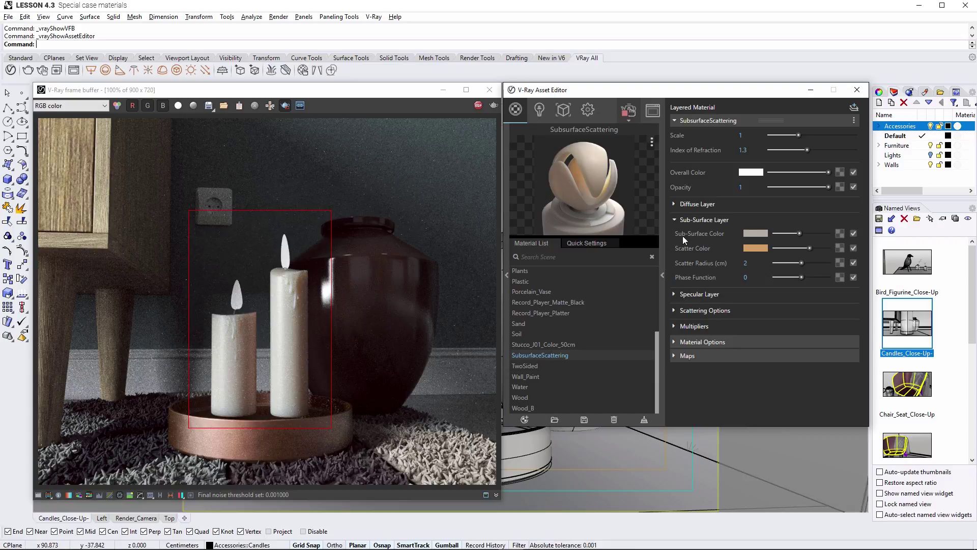
Slightly brighten the sub-surface color and brighten the scatter color to a light orange (R 0.913, G 0.686, B 0.435).
{"action": "mouse_move", "coordinate": [802, 233]}
{"action": "left_mouse_down"}
{"action": "mouse_move", "coordinate": [784, 234]}
{"action": "mouse_move", "coordinate": [802, 239]}
{"action": "left_mouse_up"}
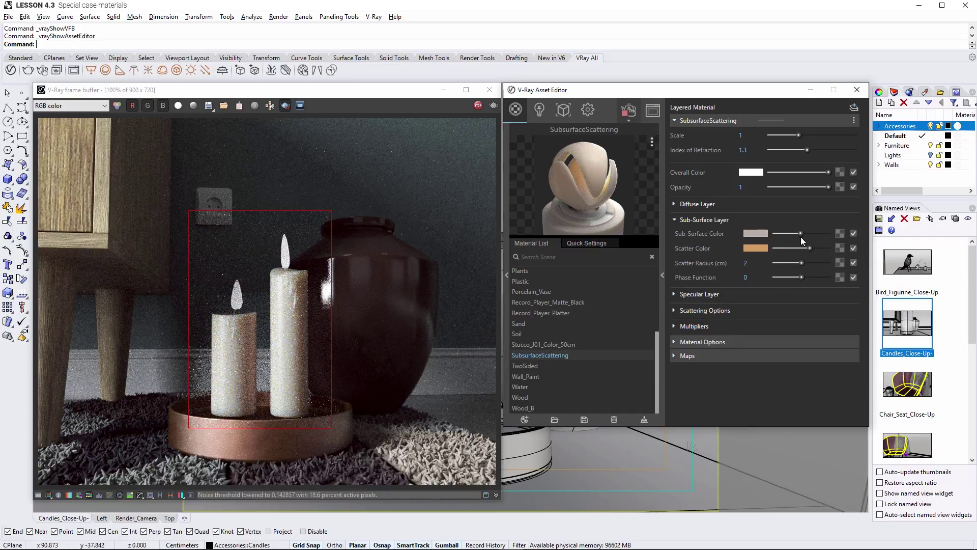
{"action": "mouse_move", "coordinate": [676, 249]}
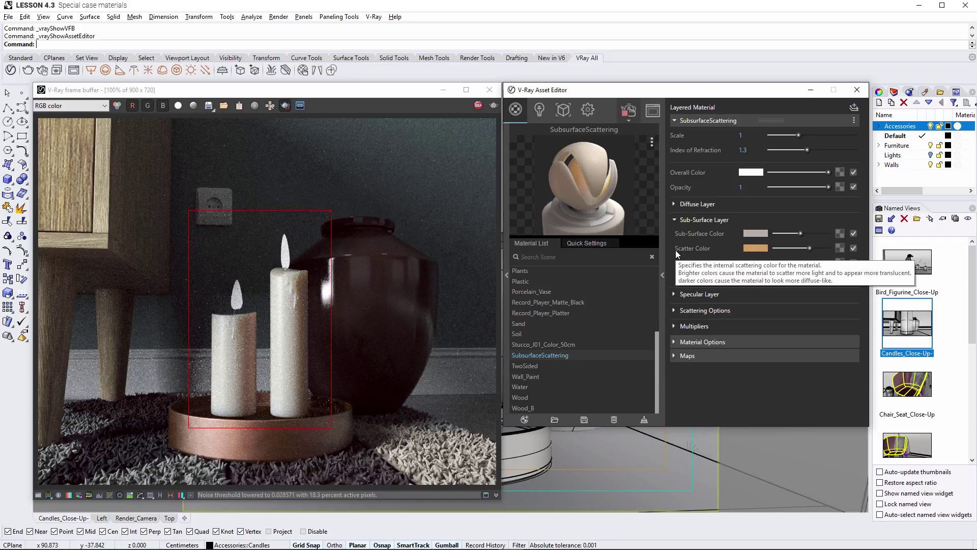
{"action": "mouse_move", "coordinate": [809, 248]}
{"action": "left_mouse_down"}
{"action": "mouse_move", "coordinate": [822, 246]}
{"action": "mouse_move", "coordinate": [783, 244]}
{"action": "mouse_move", "coordinate": [816, 249]}
{"action": "left_mouse_up"}
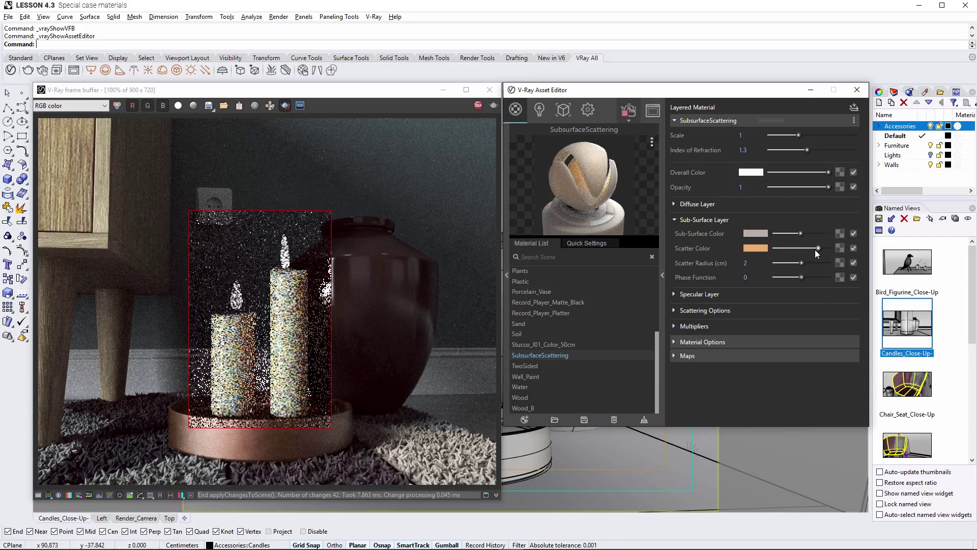
{"action": "left_click", "coordinate": [766, 250]}
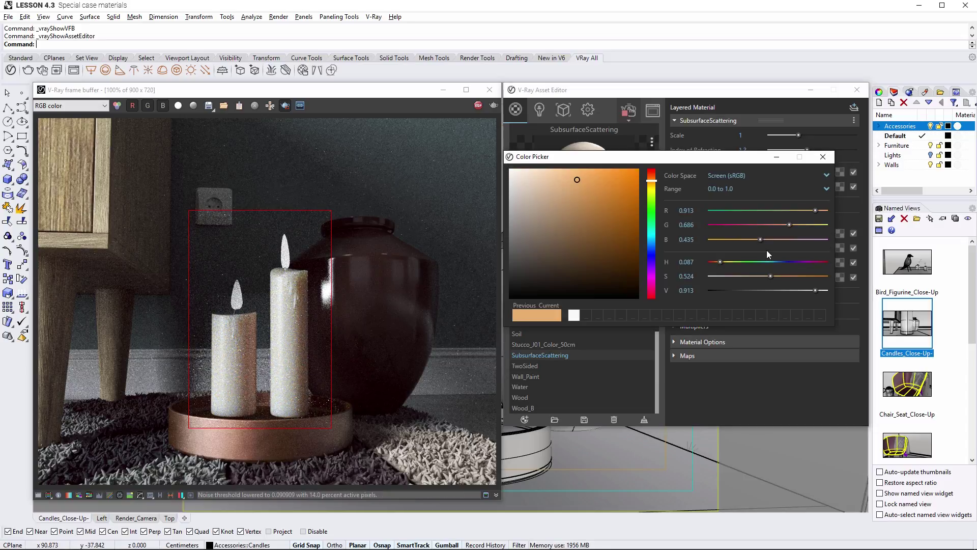
{"action": "left_click", "coordinate": [823, 157]}
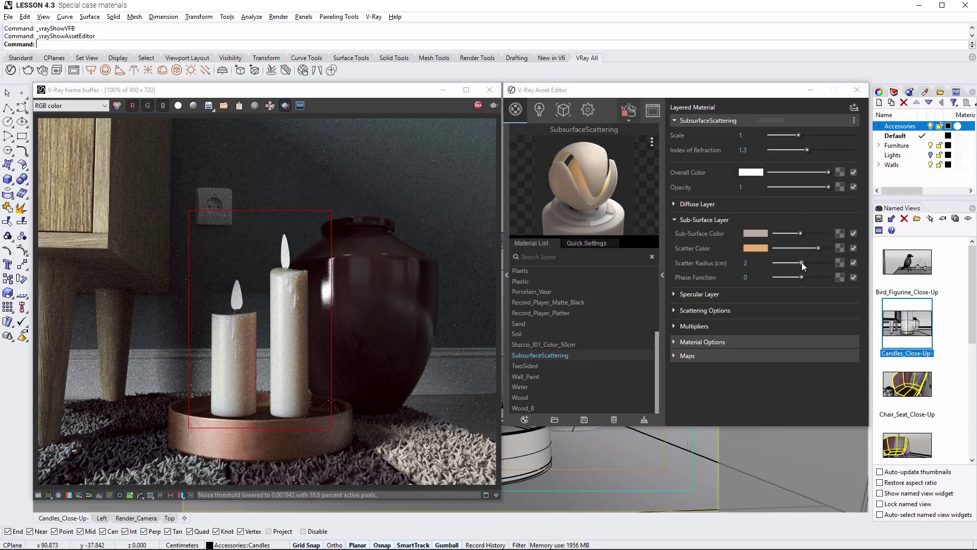
Set the scatter radius to 2.07 cm and the phase function to 0.5 in the sub-surface layer.
{"action": "mouse_move", "coordinate": [801, 263]}
{"action": "left_mouse_down"}
{"action": "mouse_move", "coordinate": [783, 263]}
{"action": "mouse_move", "coordinate": [836, 263]}
{"action": "mouse_move", "coordinate": [803, 263]}
{"action": "left_mouse_up"}
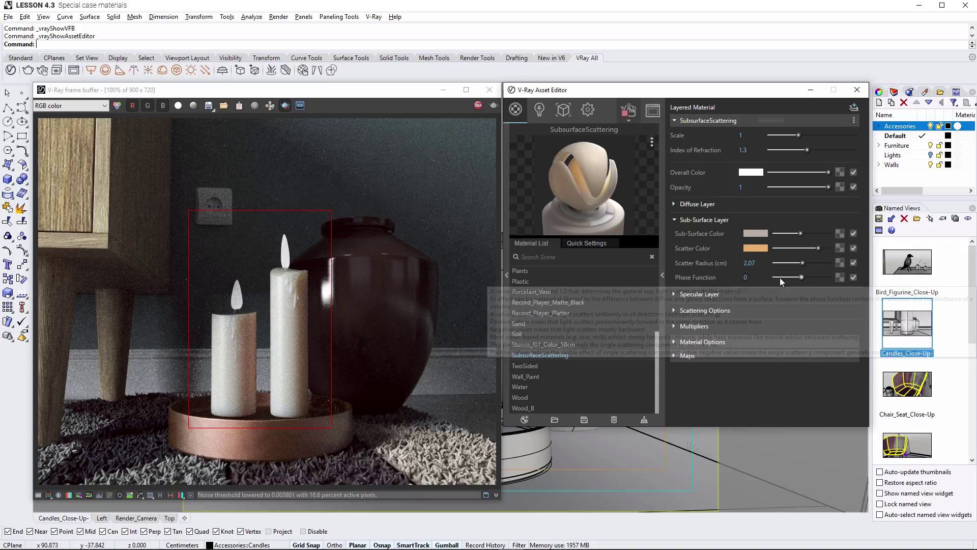
{"action": "mouse_move", "coordinate": [802, 277]}
{"action": "left_mouse_down"}
{"action": "mouse_move", "coordinate": [786, 276]}
{"action": "mouse_move", "coordinate": [814, 280]}
{"action": "left_mouse_up"}
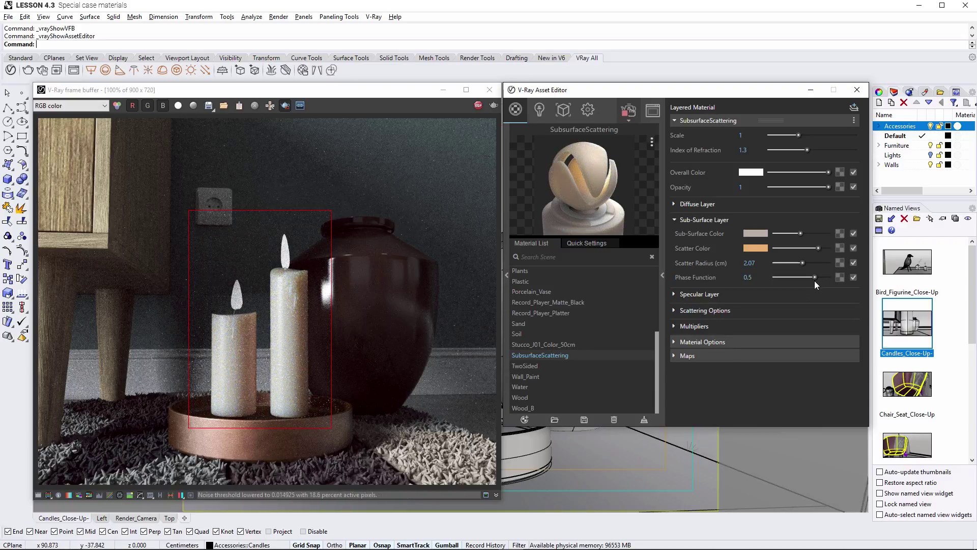
{"action": "left_click", "coordinate": [674, 294]}
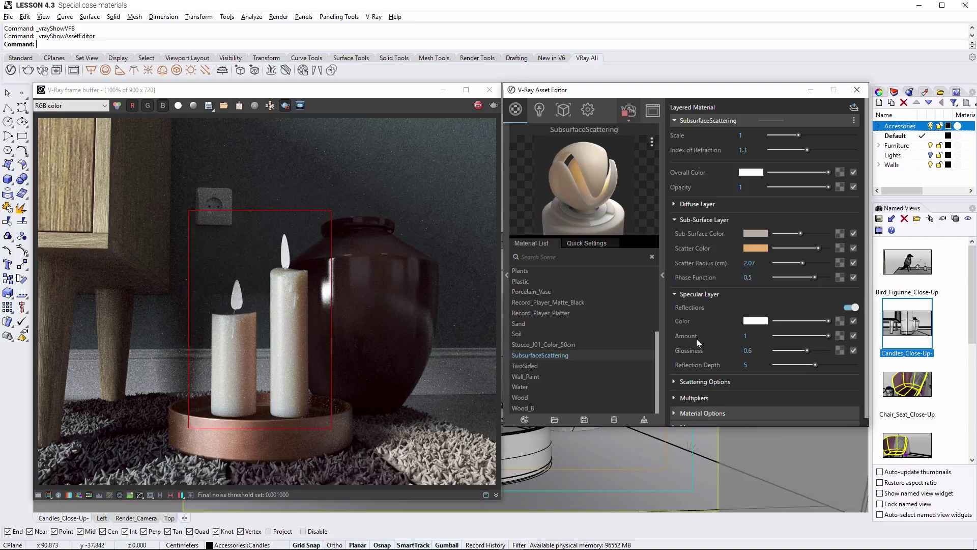
{"action": "mouse_move", "coordinate": [824, 335]}
{"action": "left_mouse_down"}
{"action": "mouse_move", "coordinate": [771, 334]}
{"action": "mouse_move", "coordinate": [827, 336]}
{"action": "left_mouse_up"}
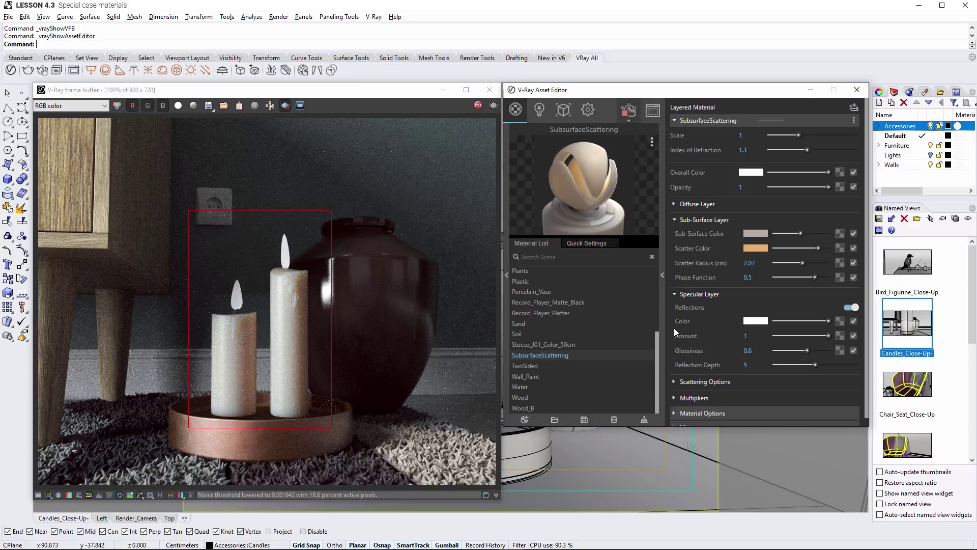
{"action": "left_click", "coordinate": [674, 294]}
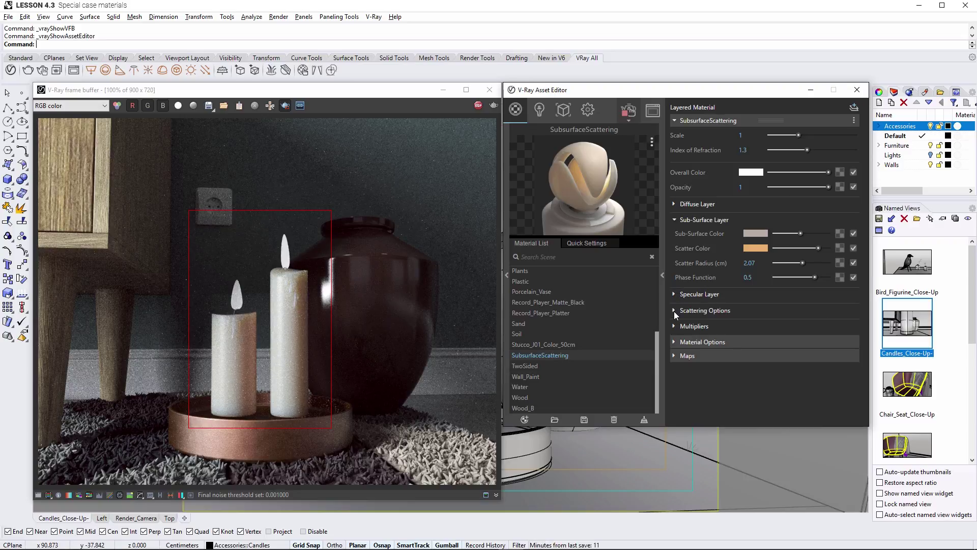
Set the material's single scatter mode to Raytraced (Solid) in the scattering options.
{"action": "left_click", "coordinate": [674, 310]}
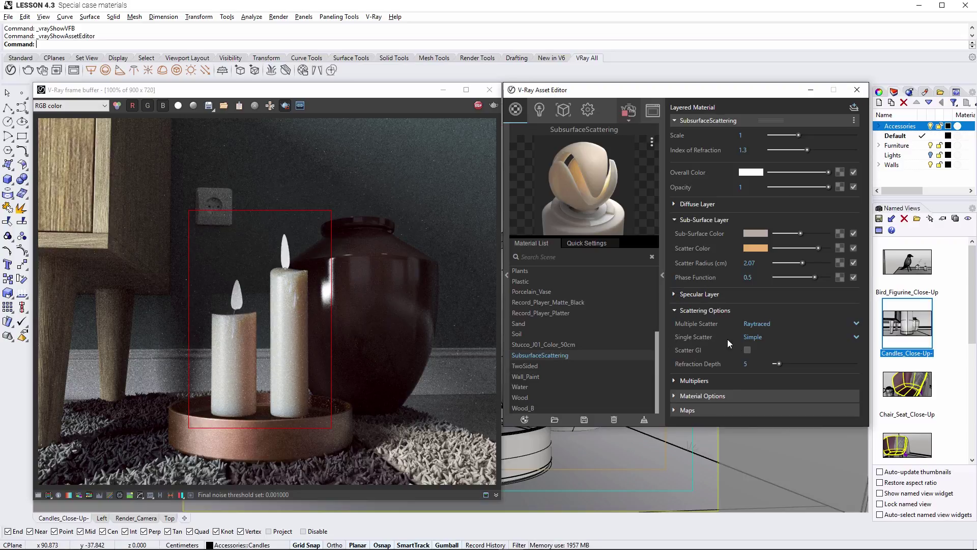
{"action": "left_click", "coordinate": [857, 338]}
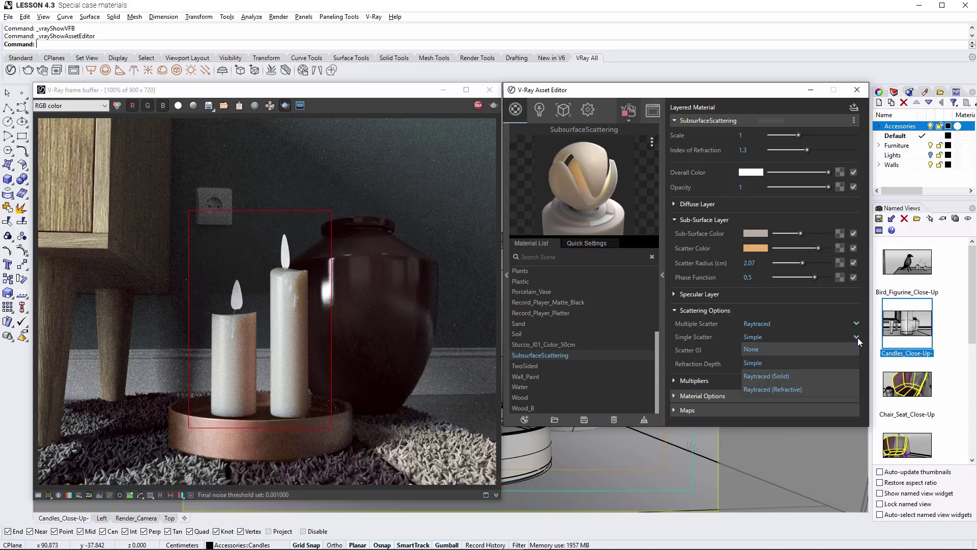
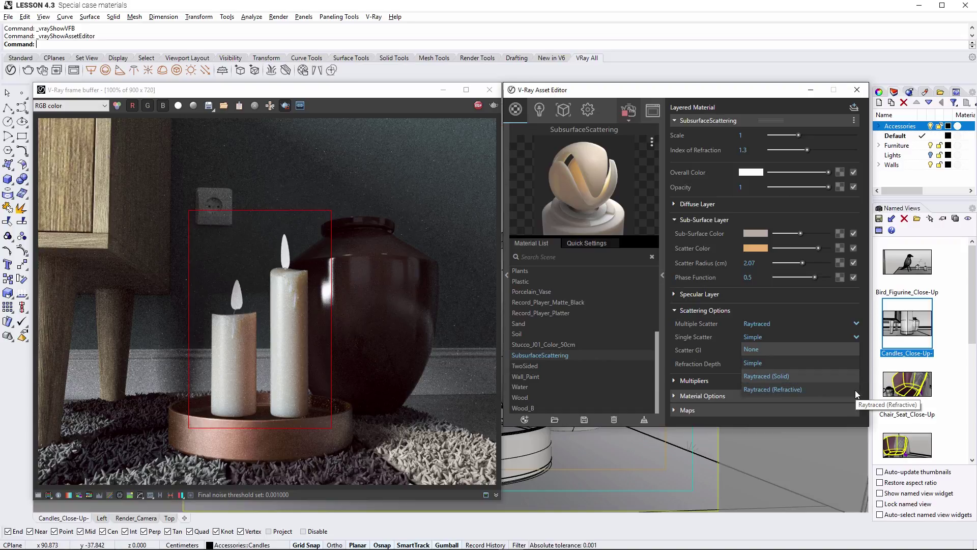
{"action": "left_click", "coordinate": [849, 377]}
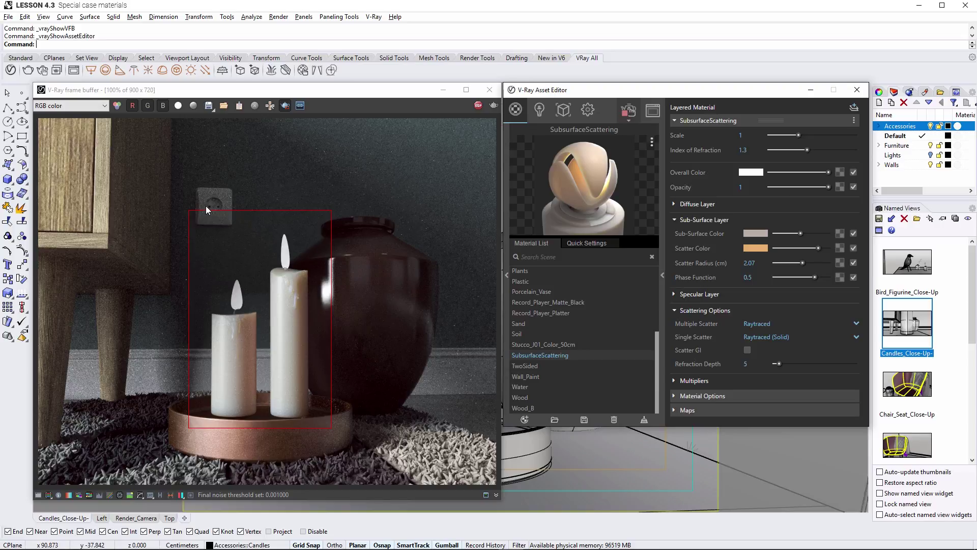
Limit the render region to the area around the candle flames and select both flame surfaces in the viewport.
{"action": "left_click_drag", "start_coordinate": [200, 206], "coordinate": [320, 316]}
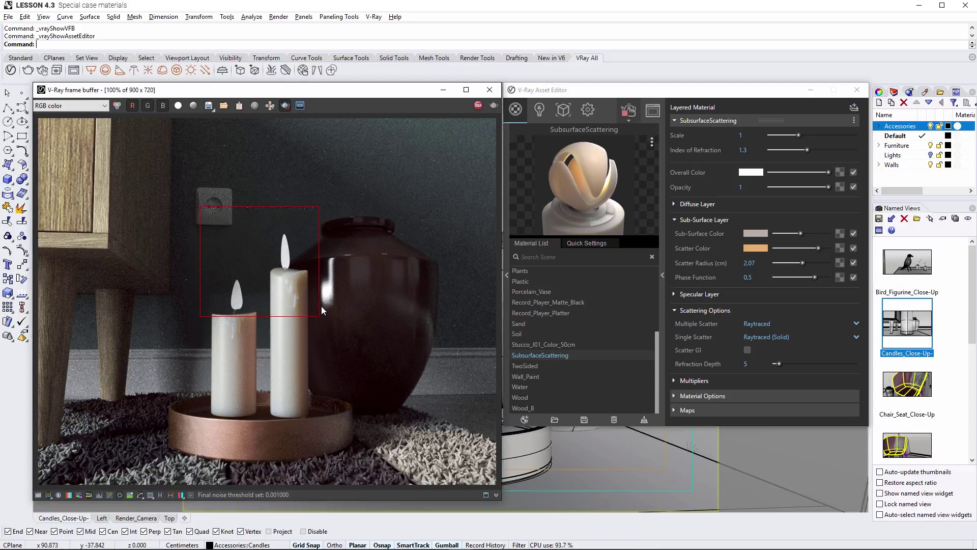
{"action": "left_click", "coordinate": [489, 90]}
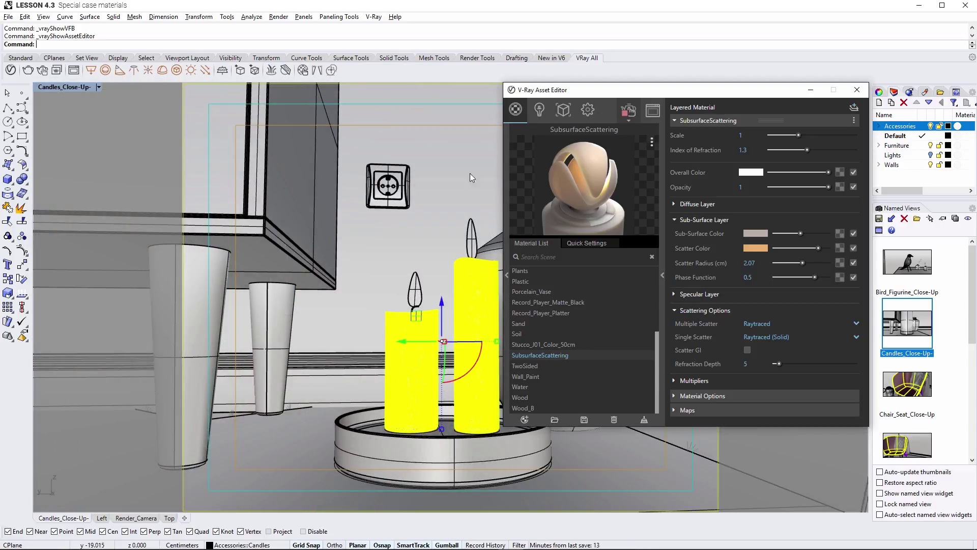
{"action": "left_click", "coordinate": [468, 228]}
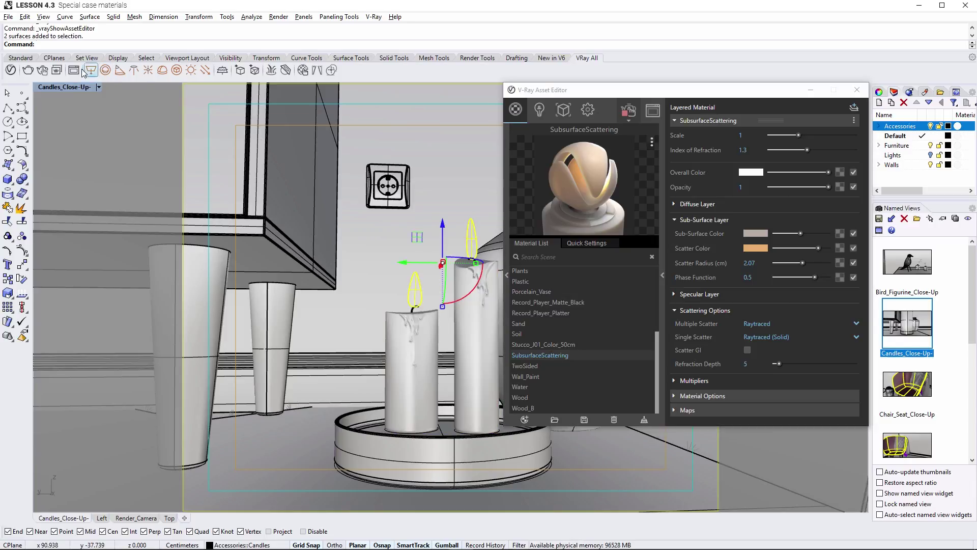
{"action": "left_click", "coordinate": [88, 71]}
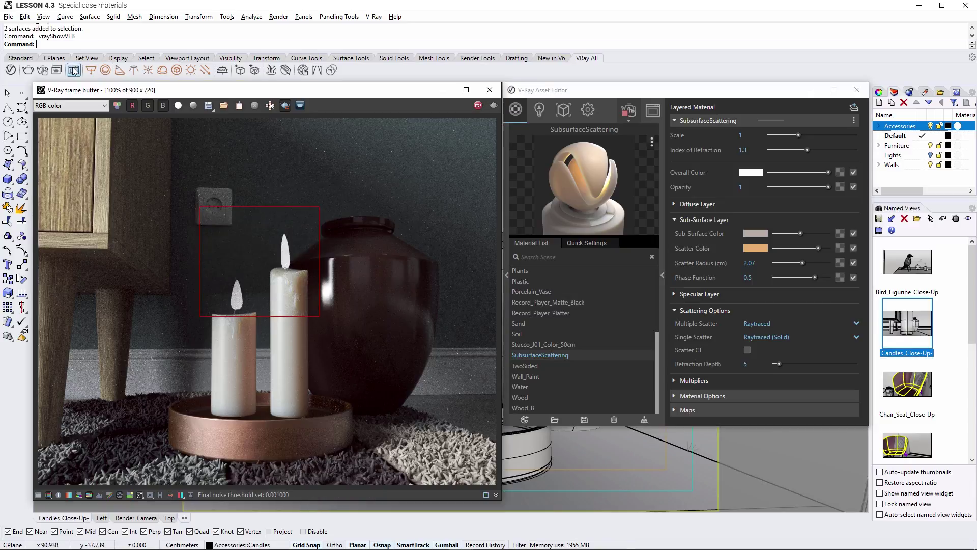
Create an Emissive material and apply it to the selected candle flames.
{"action": "left_click", "coordinate": [523, 419]}
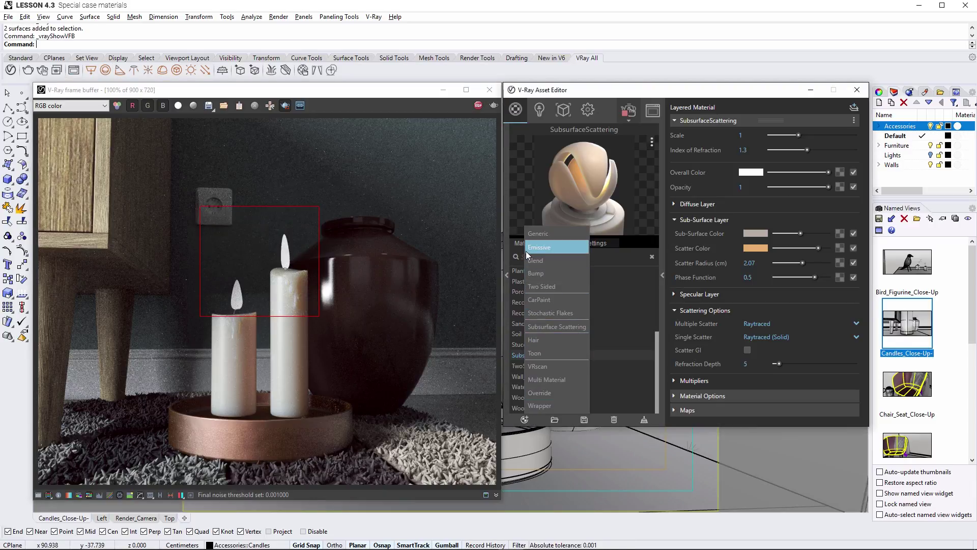
{"action": "left_click", "coordinate": [549, 247]}
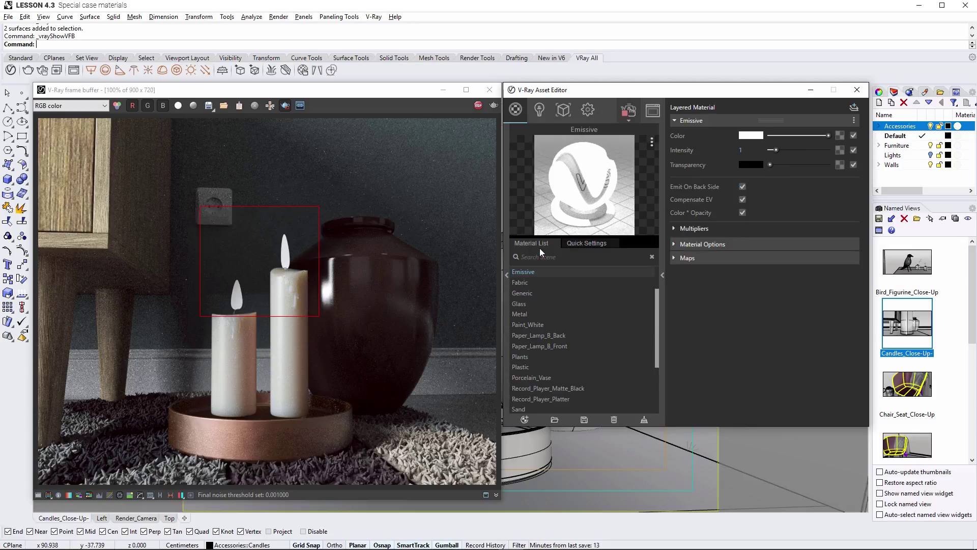
{"action": "right_click", "coordinate": [527, 273]}
{"action": "left_click", "coordinate": [533, 289]}
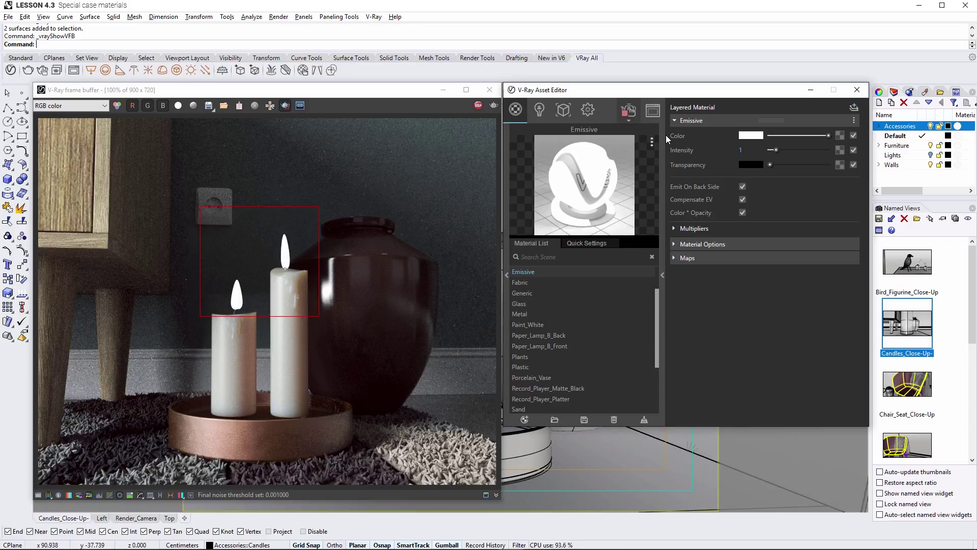
Change the Emissive material's color to a warm light orange (R 0.987, G 0.815, B 0.607).
{"action": "left_click", "coordinate": [745, 138]}
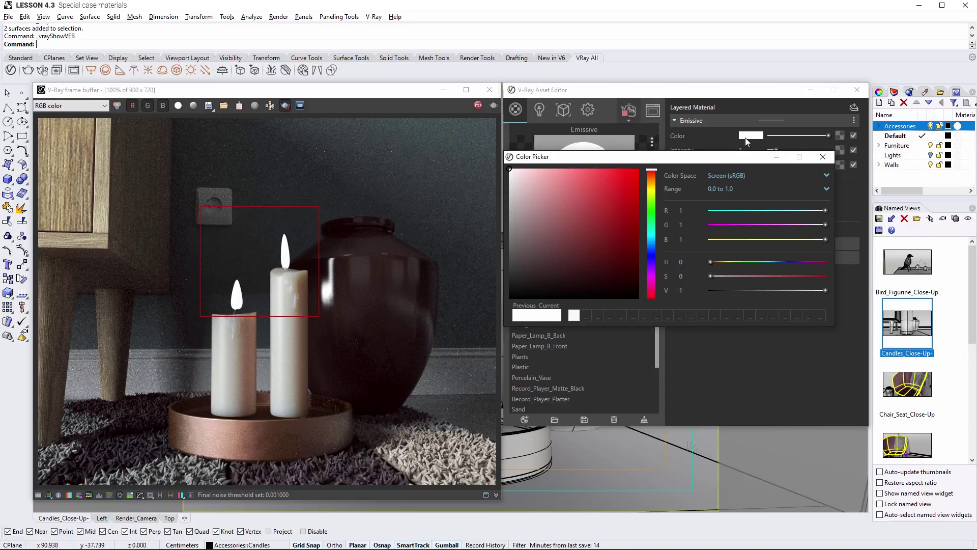
{"action": "left_click", "coordinate": [651, 183]}
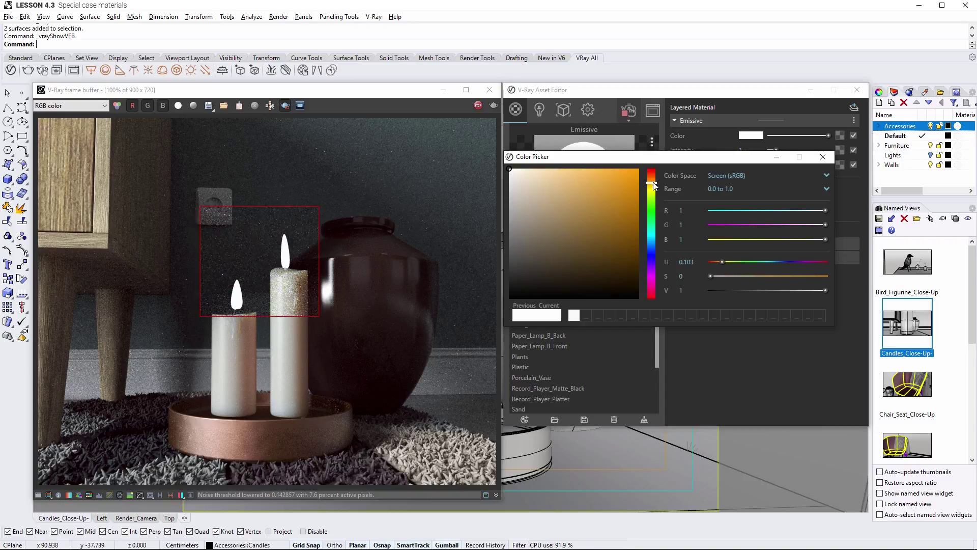
{"action": "left_click", "coordinate": [534, 174]}
{"action": "left_click", "coordinate": [559, 170]}
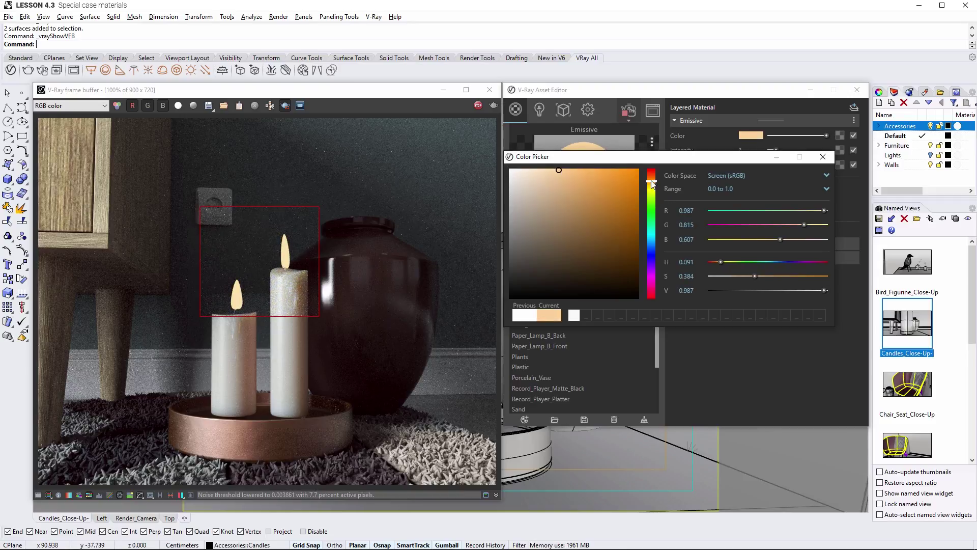
{"action": "left_click", "coordinate": [824, 157]}
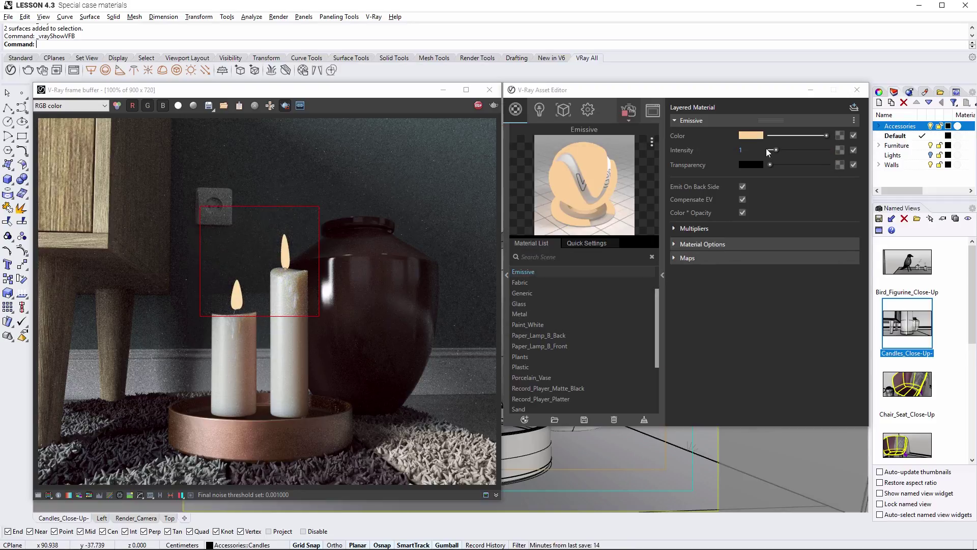
Set the Emissive material's intensity to 1.5.
{"action": "left_click_drag", "start_coordinate": [755, 150], "coordinate": [731, 154]}
{"action": "type", "text": "1.5"}
{"action": "key", "text": "Return"}
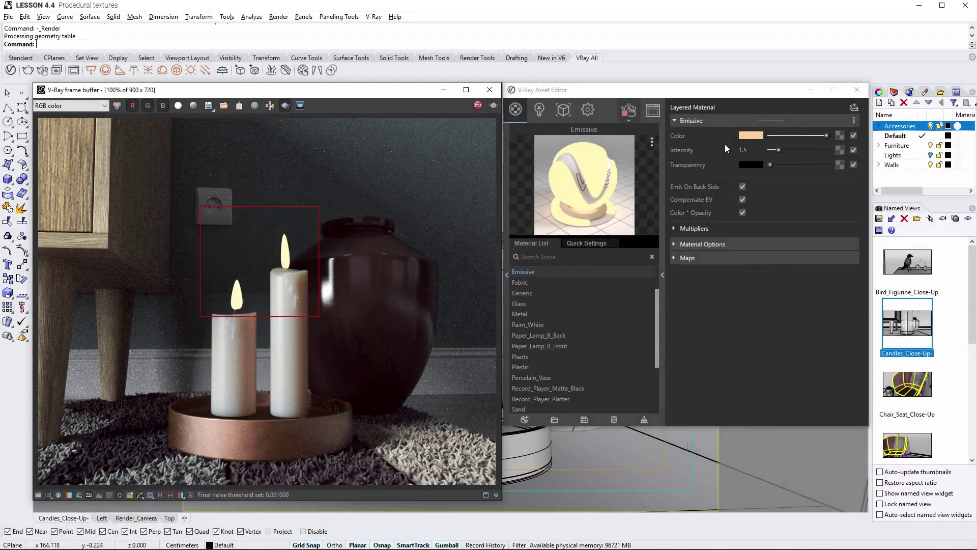
Assign a Gradient texture to the Emissive material's color and set its type to V.
{"action": "left_click", "coordinate": [840, 136]}
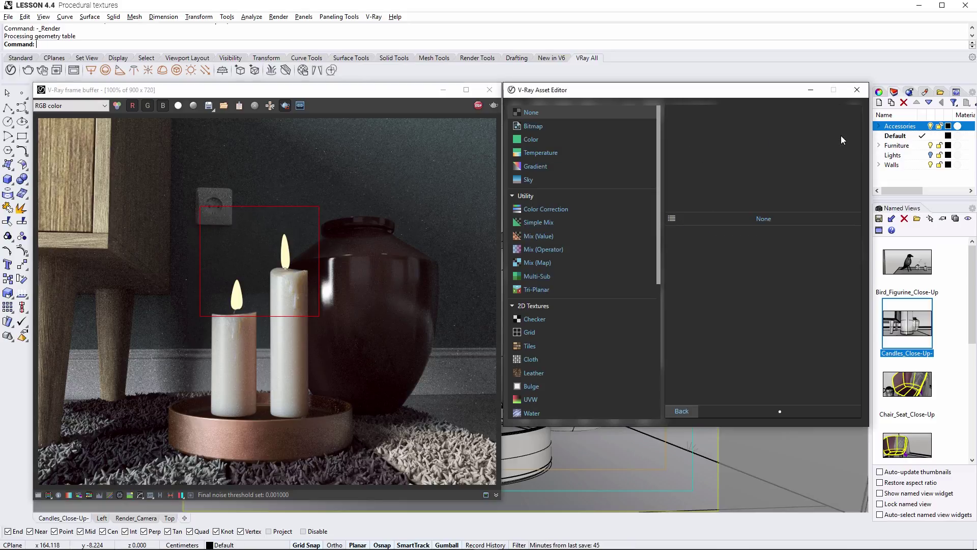
{"action": "left_click", "coordinate": [609, 164]}
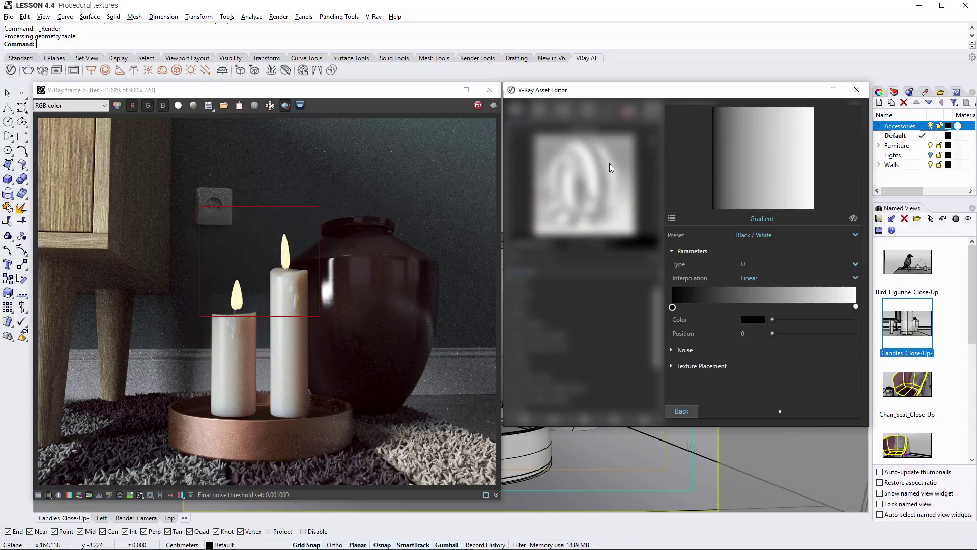
{"action": "left_click", "coordinate": [854, 265]}
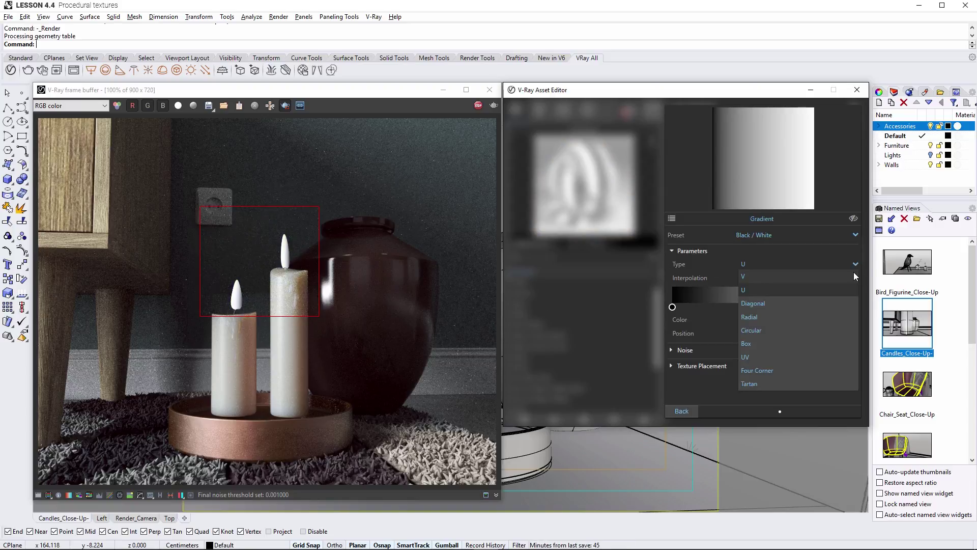
{"action": "left_click", "coordinate": [853, 271]}
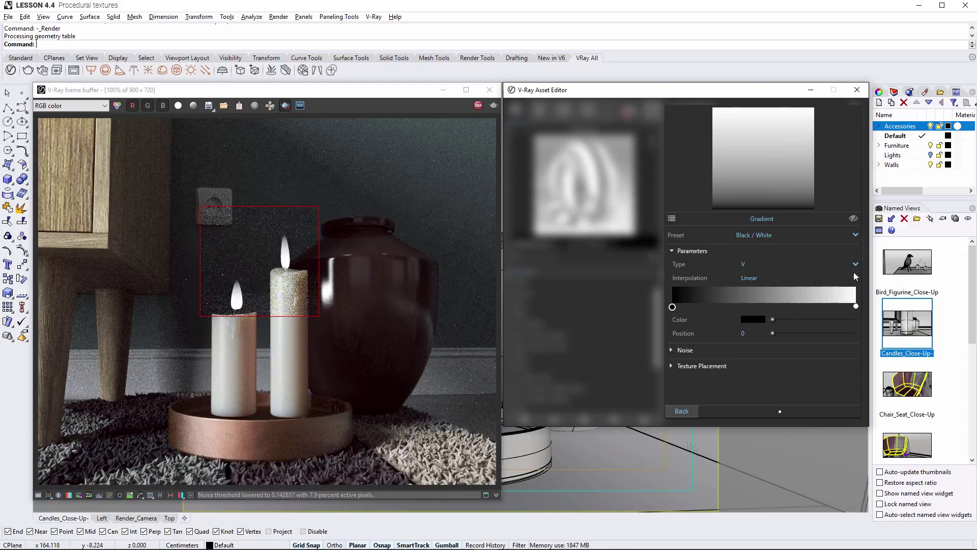
Add a gradient stop at position 0.52 and color it orange (R 1, G 0.737, B 0.518).
{"action": "left_click", "coordinate": [767, 303]}
{"action": "left_click", "coordinate": [754, 319]}
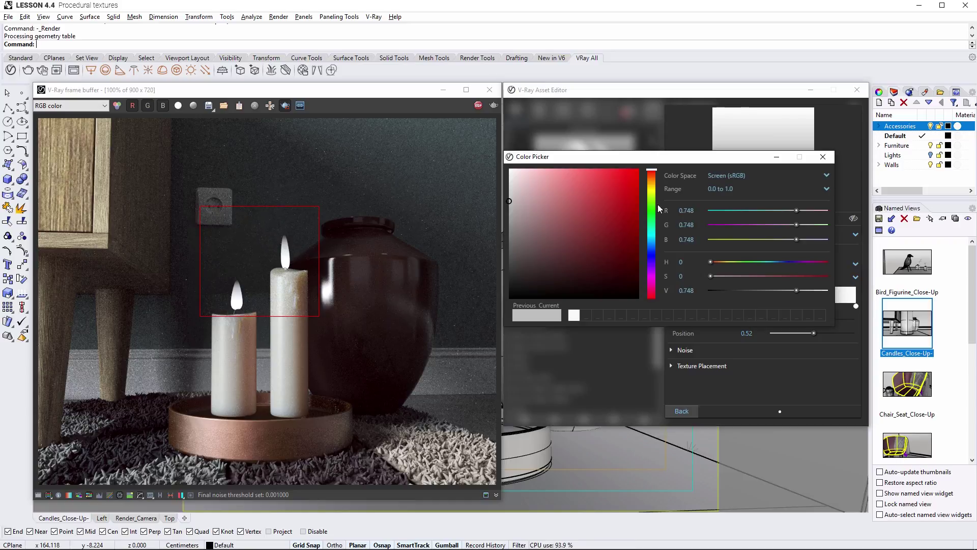
{"action": "left_click", "coordinate": [652, 179]}
{"action": "left_click", "coordinate": [571, 169]}
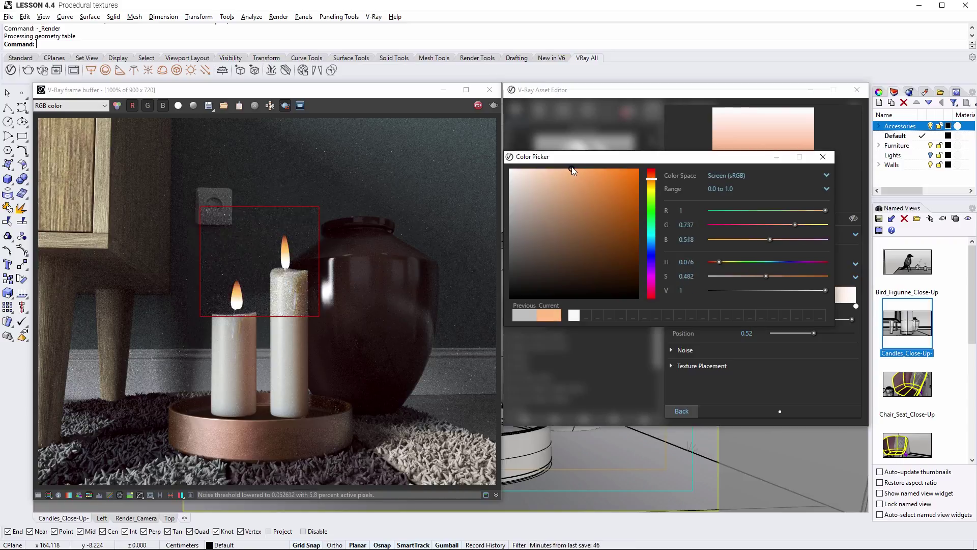
{"action": "left_click", "coordinate": [822, 156]}
Add another gradient stop at position 0.87 and color the end stop at position 1 blue (R 0.256, G 0.522, B 1).
{"action": "left_click", "coordinate": [832, 306]}
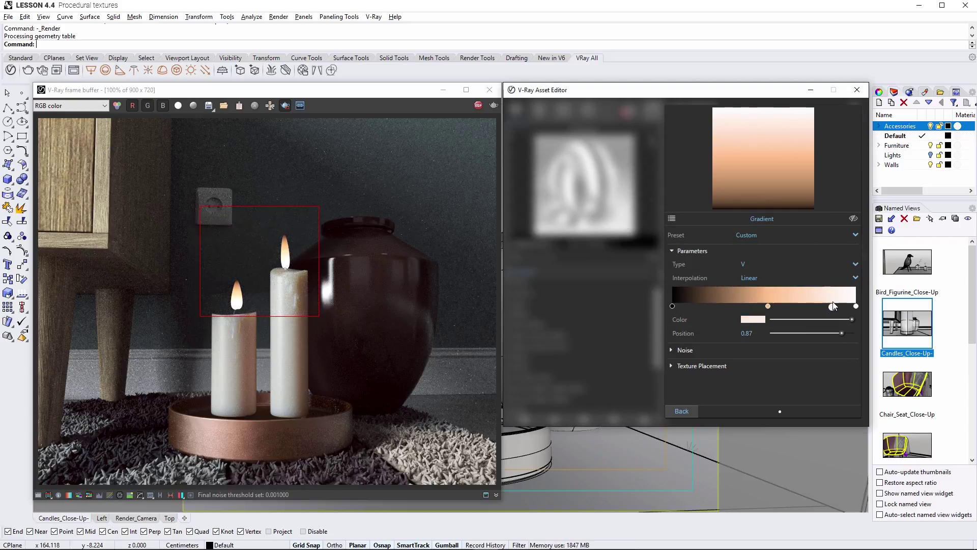
{"action": "left_click", "coordinate": [856, 306]}
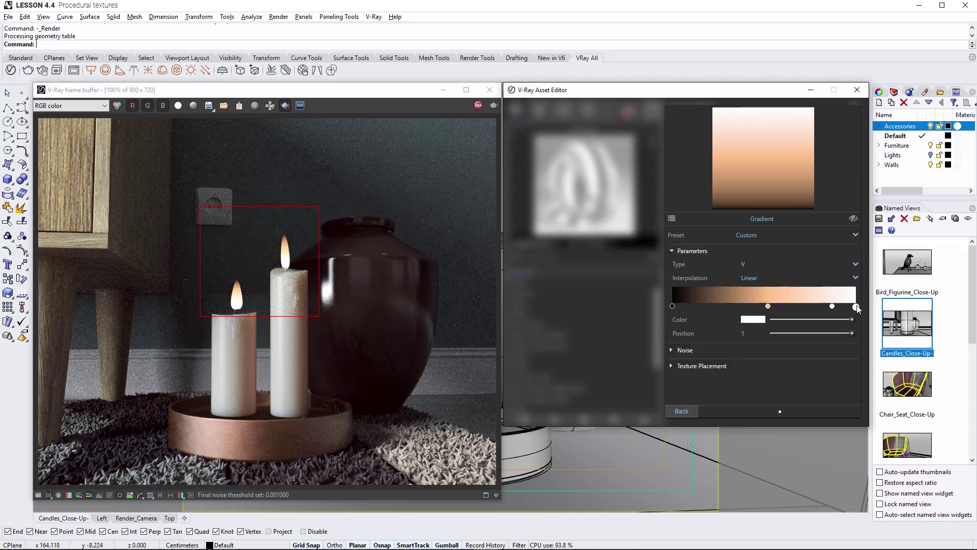
{"action": "left_click", "coordinate": [750, 319]}
{"action": "left_click", "coordinate": [780, 261]}
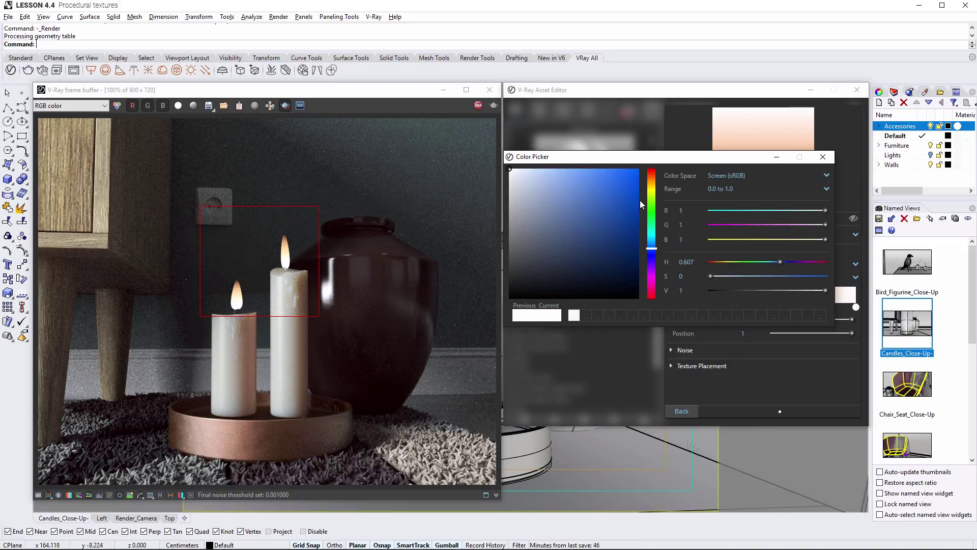
{"action": "left_click", "coordinate": [590, 169]}
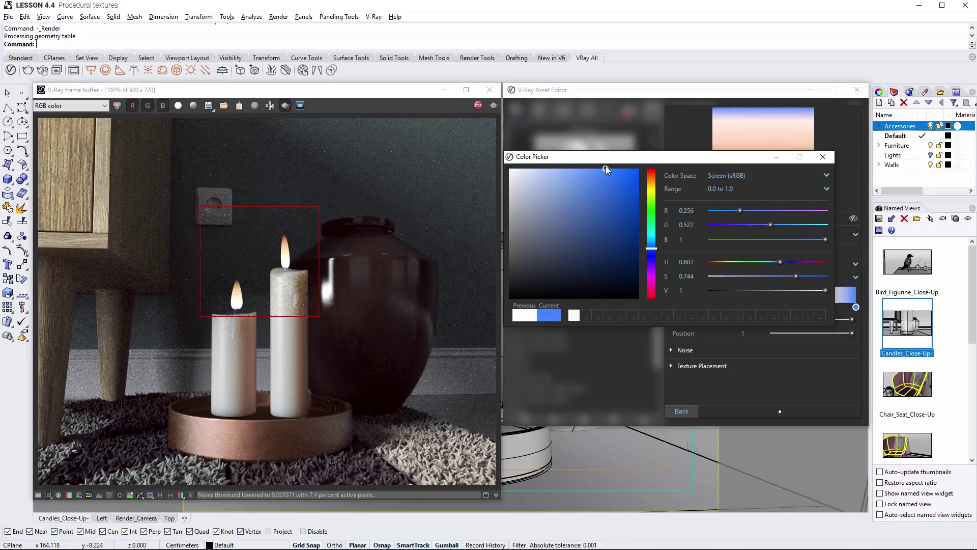
{"action": "left_click", "coordinate": [823, 157]}
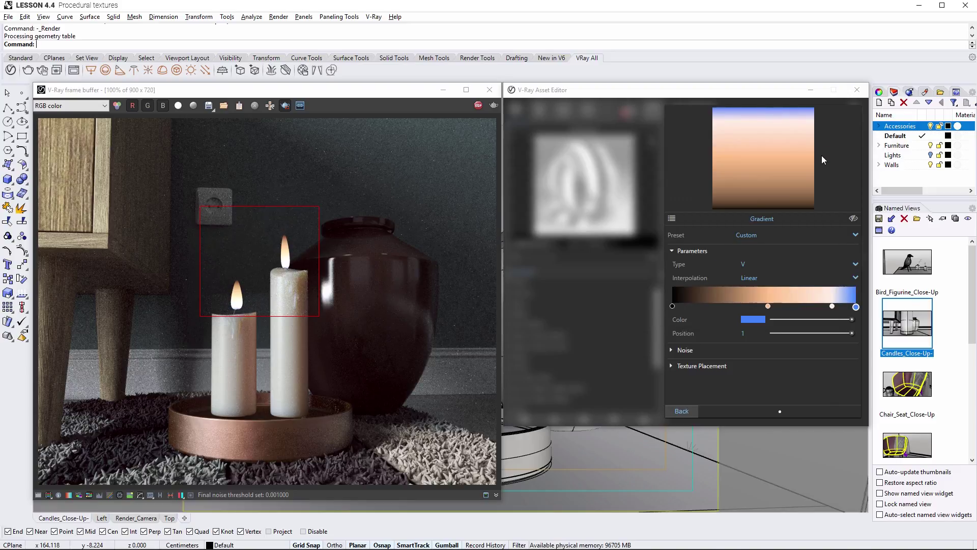
Change the gradient's start stop at position 0 to a very dark red and return to the Emissive material's settings.
{"action": "left_click", "coordinate": [672, 306]}
{"action": "left_click", "coordinate": [744, 319]}
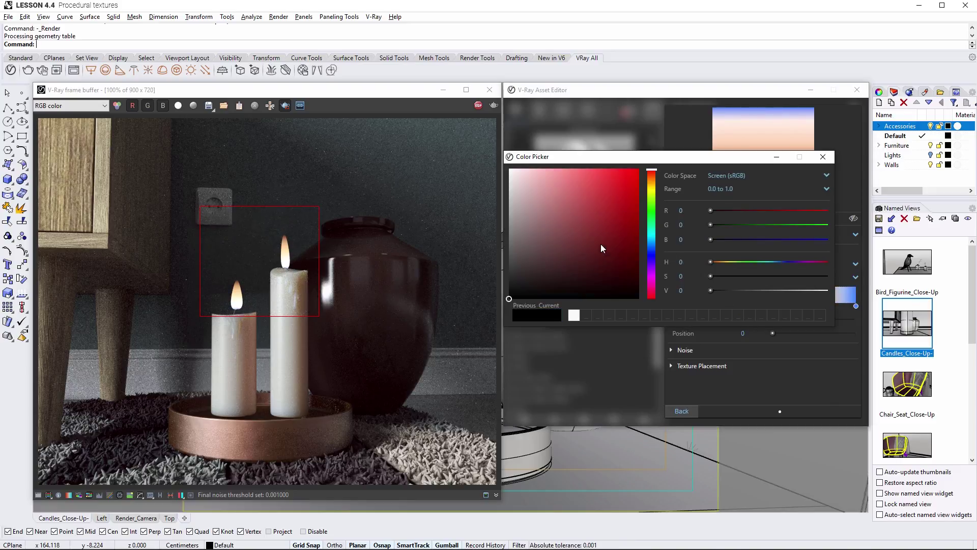
{"action": "left_click_drag", "start_coordinate": [600, 243], "coordinate": [616, 268]}
{"action": "left_click", "coordinate": [823, 156]}
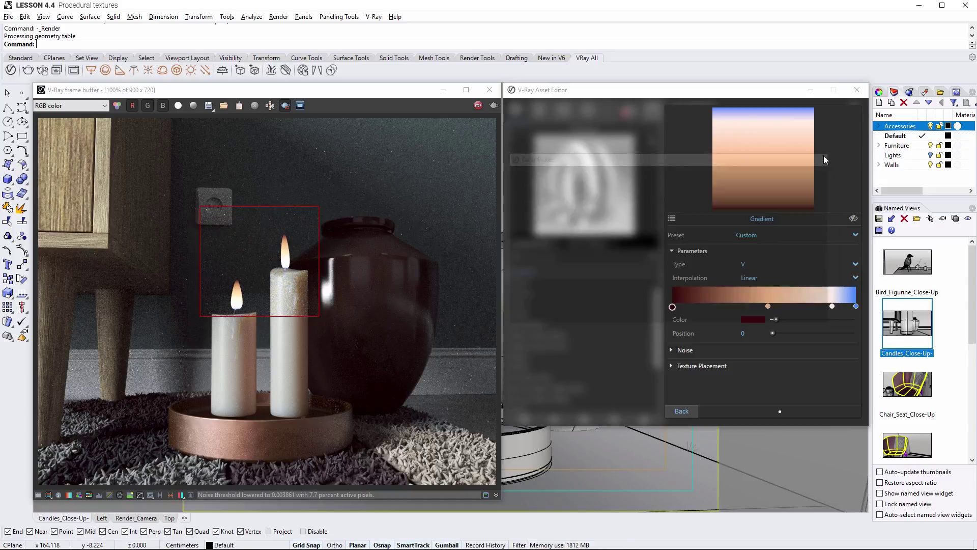
{"action": "left_click", "coordinate": [683, 411]}
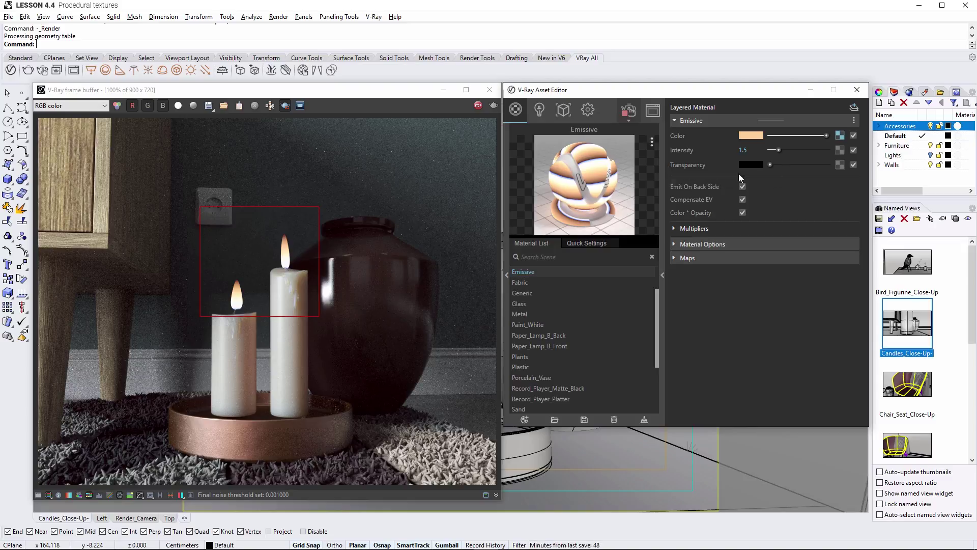
Assign a Gradient texture to the Emissive material's transparency and set its type to V.
{"action": "left_click", "coordinate": [837, 164]}
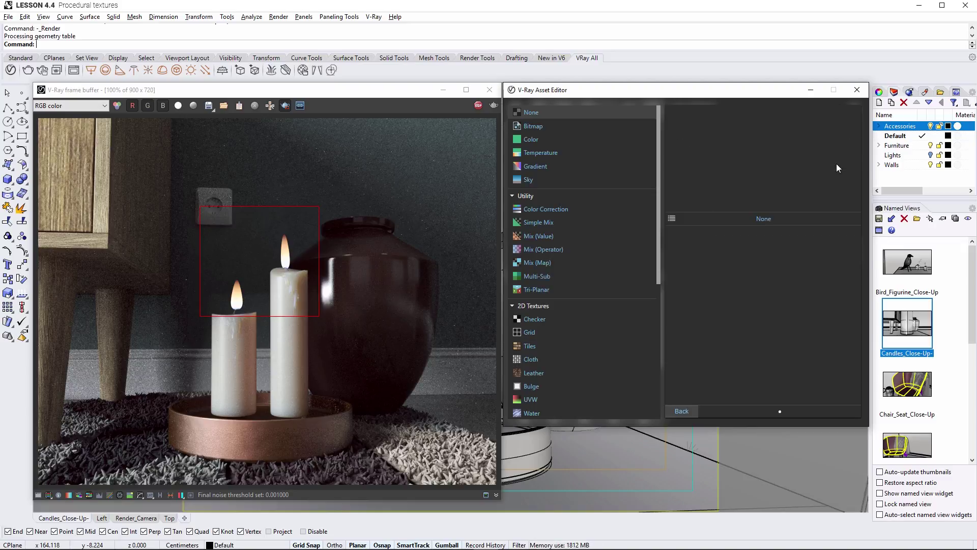
{"action": "left_click", "coordinate": [636, 163]}
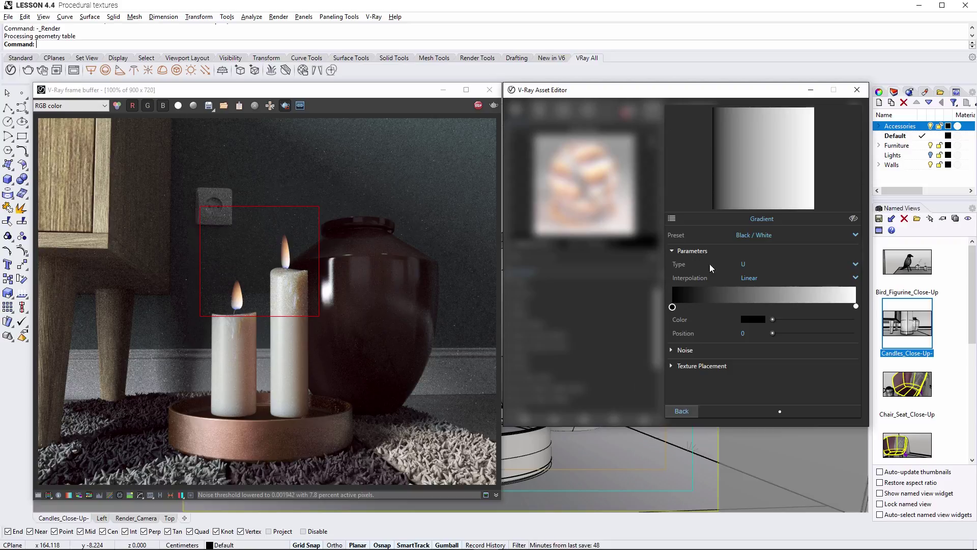
{"action": "left_click", "coordinate": [854, 263]}
{"action": "left_click", "coordinate": [854, 269]}
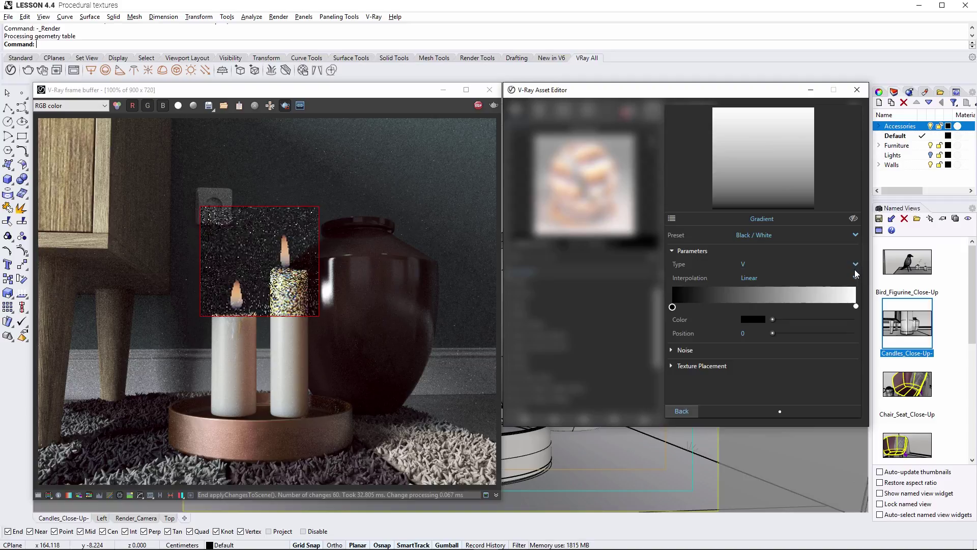
Add a stop at position 0.51 to the transparency gradient and make it black.
{"action": "left_click", "coordinate": [767, 302]}
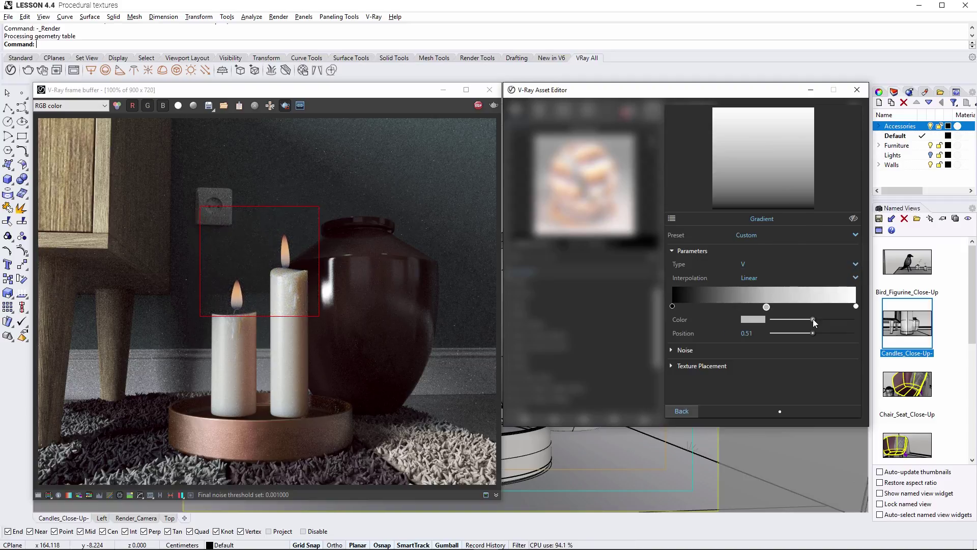
{"action": "left_click", "coordinate": [753, 319]}
{"action": "left_click_drag", "start_coordinate": [794, 290], "coordinate": [707, 288]}
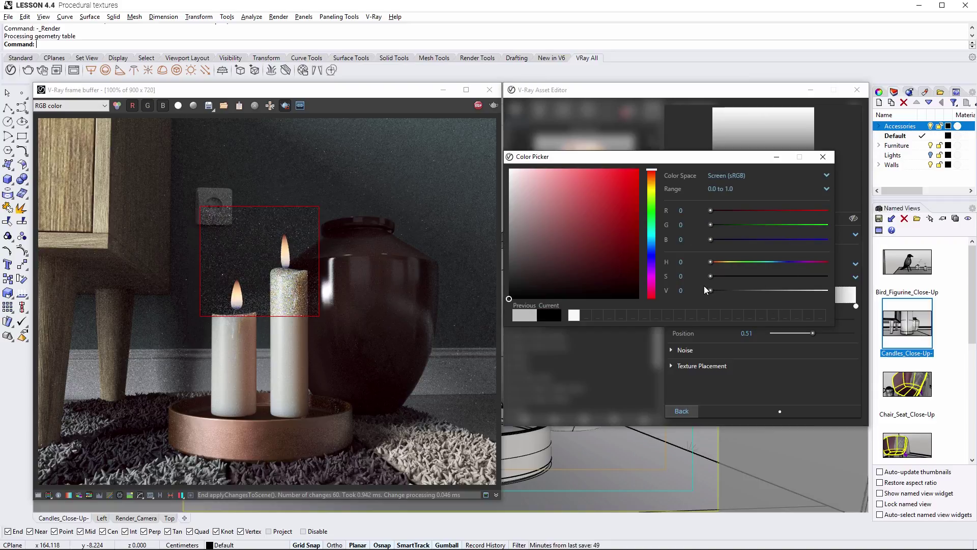
{"action": "left_click", "coordinate": [823, 158]}
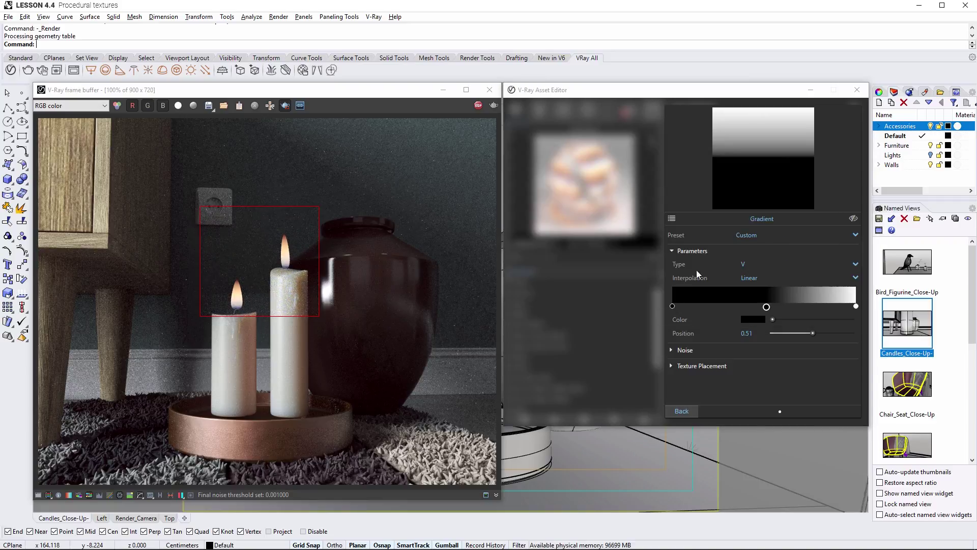
Brighten the transparency gradient's start stop at position 0 to light gray and return to the Emissive material's settings.
{"action": "left_click", "coordinate": [672, 306]}
{"action": "left_click_drag", "start_coordinate": [773, 320], "coordinate": [816, 321]}
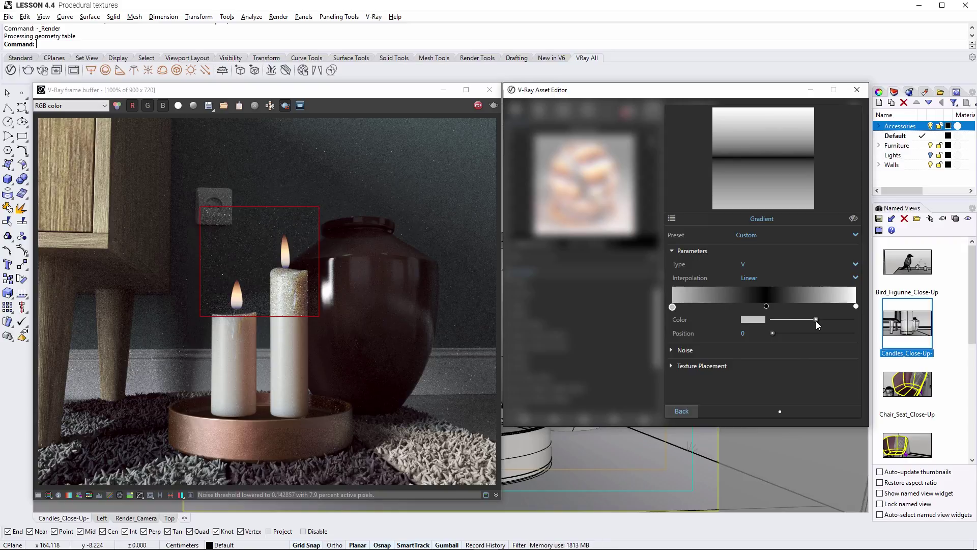
{"action": "left_click", "coordinate": [682, 410]}
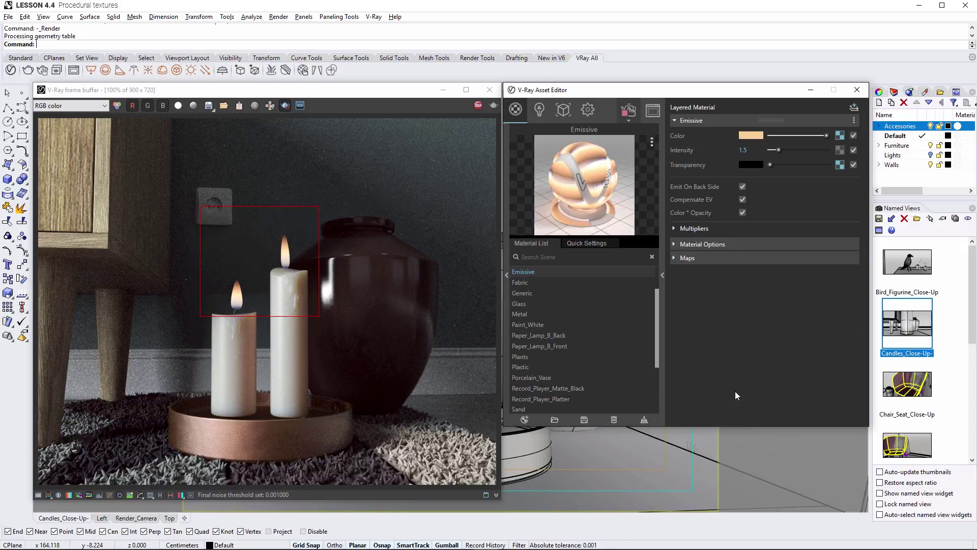
Restore the Render_Camera view and limit the render region to the area around the wooden sideboard.
{"action": "left_click", "coordinate": [285, 105]}
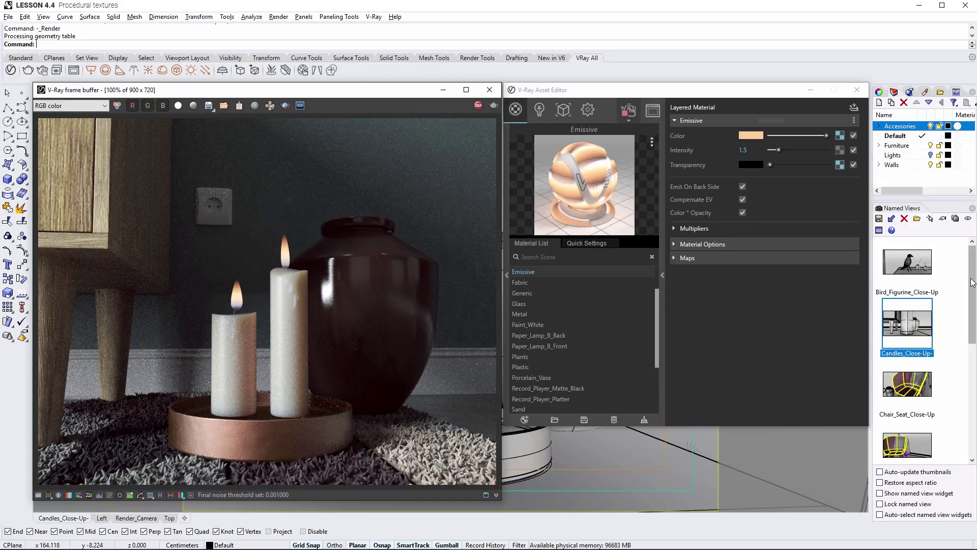
{"action": "left_click_drag", "start_coordinate": [972, 295], "coordinate": [973, 400]}
{"action": "double_click", "coordinate": [931, 422]}
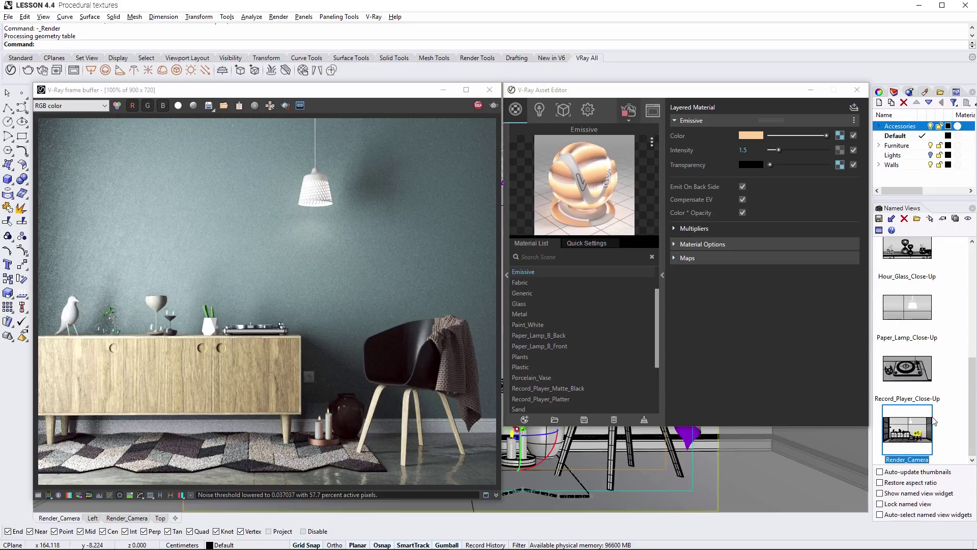
{"action": "left_click", "coordinate": [286, 105]}
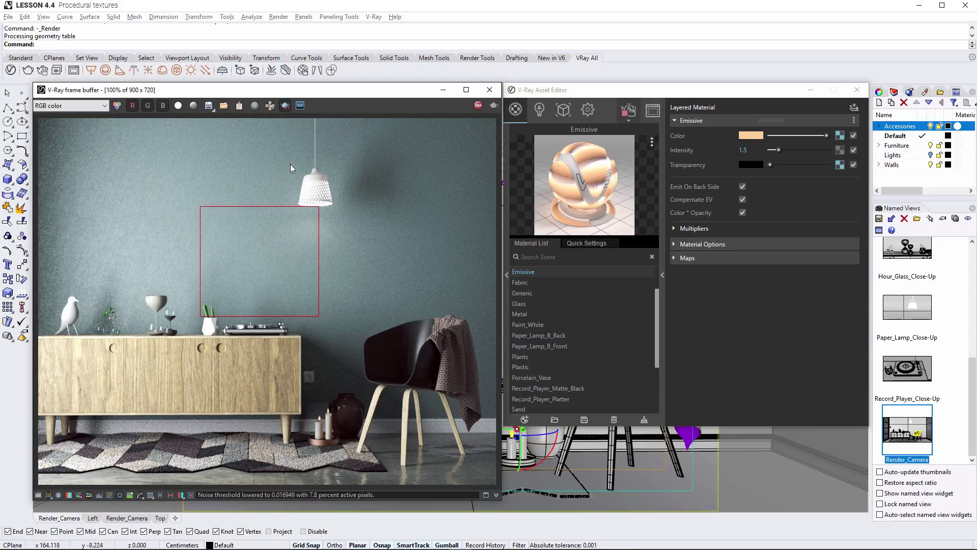
{"action": "left_click_drag", "start_coordinate": [316, 325], "coordinate": [28, 423]}
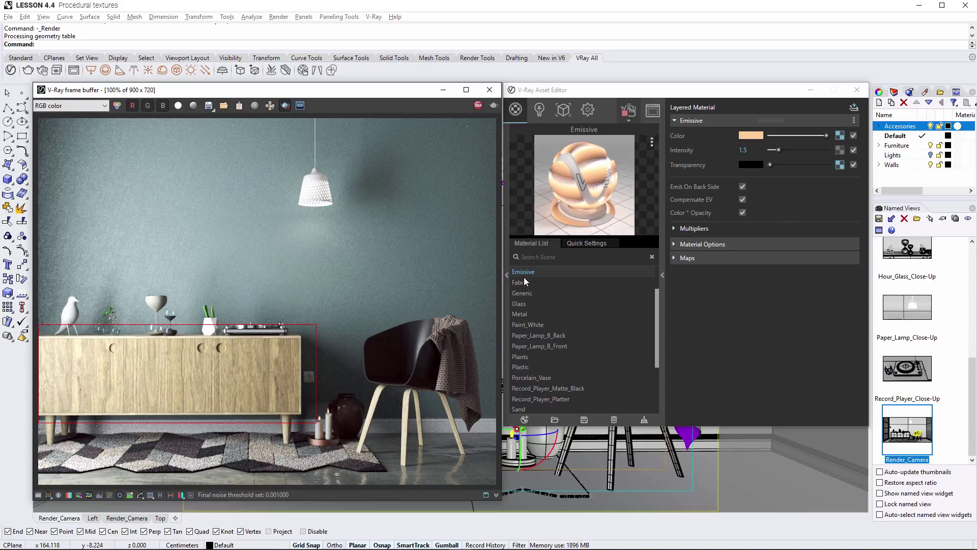
Find the Wood material by searching for "wood" and copy its diffuse texture.
{"action": "left_click", "coordinate": [537, 256]}
{"action": "type", "text": "wood"}
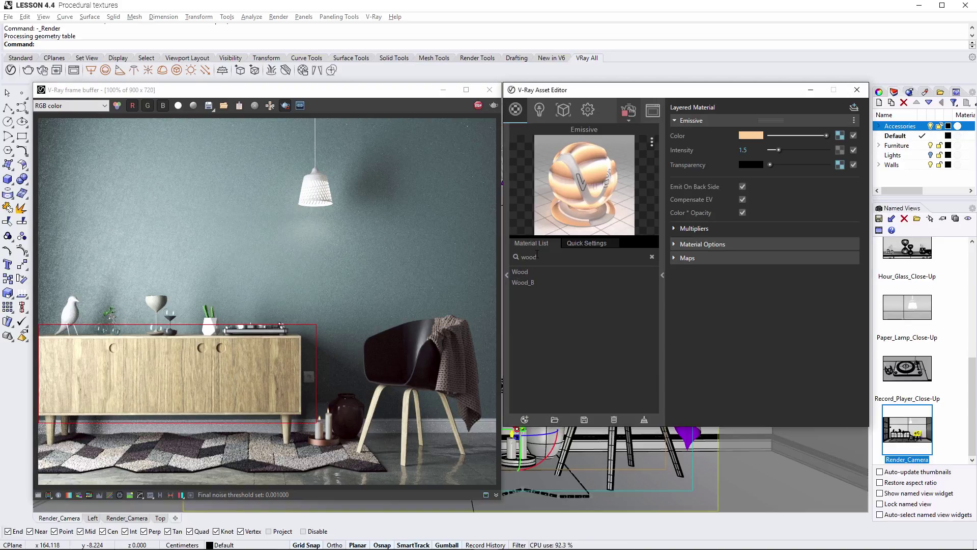
{"action": "left_click", "coordinate": [520, 272]}
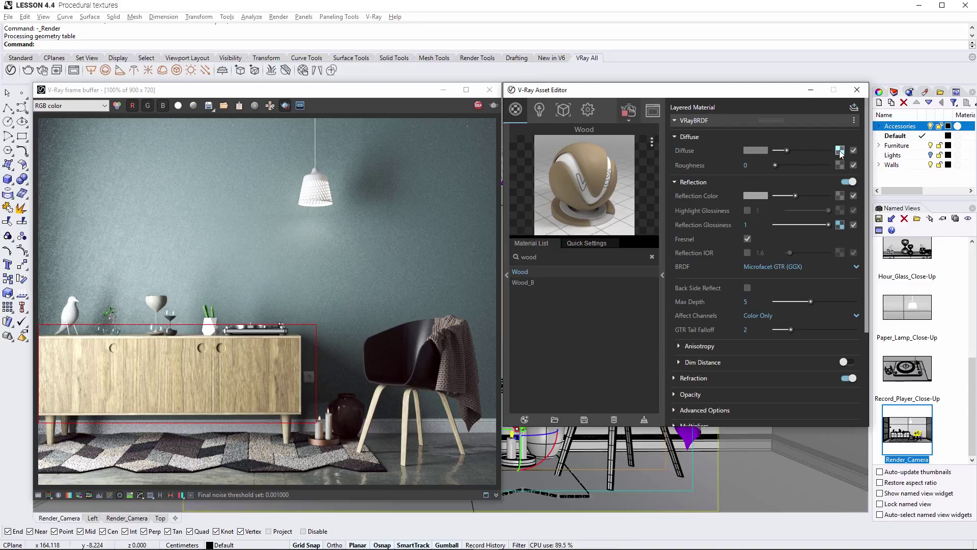
{"action": "right_click", "coordinate": [795, 153]}
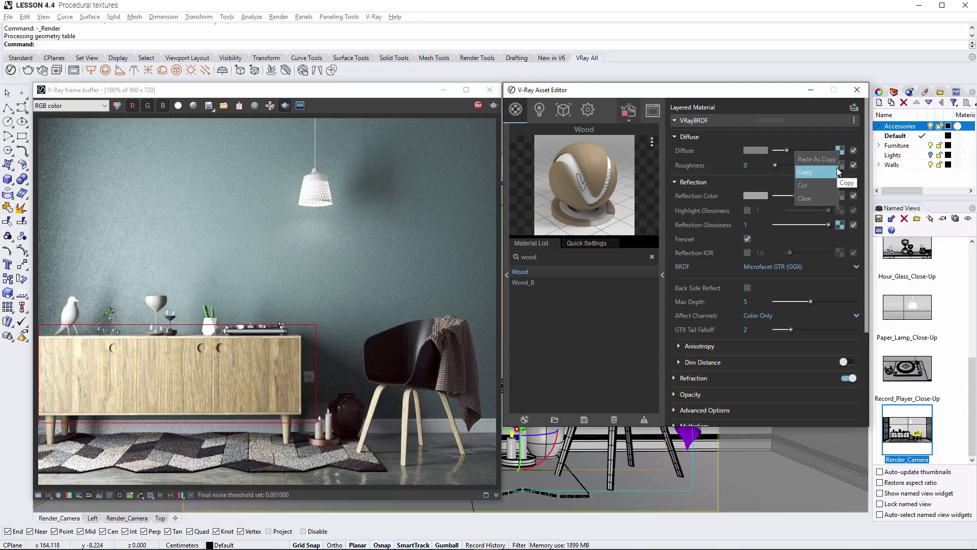
{"action": "left_click", "coordinate": [838, 172]}
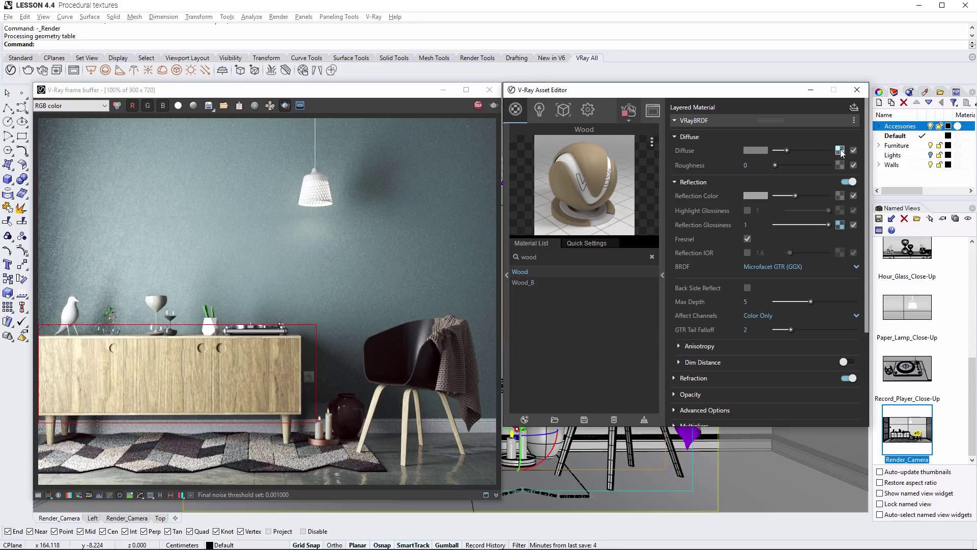
Replace Wood's diffuse bitmap with a Color Correction texture and paste the copied bitmap into its color input.
{"action": "left_click", "coordinate": [839, 150]}
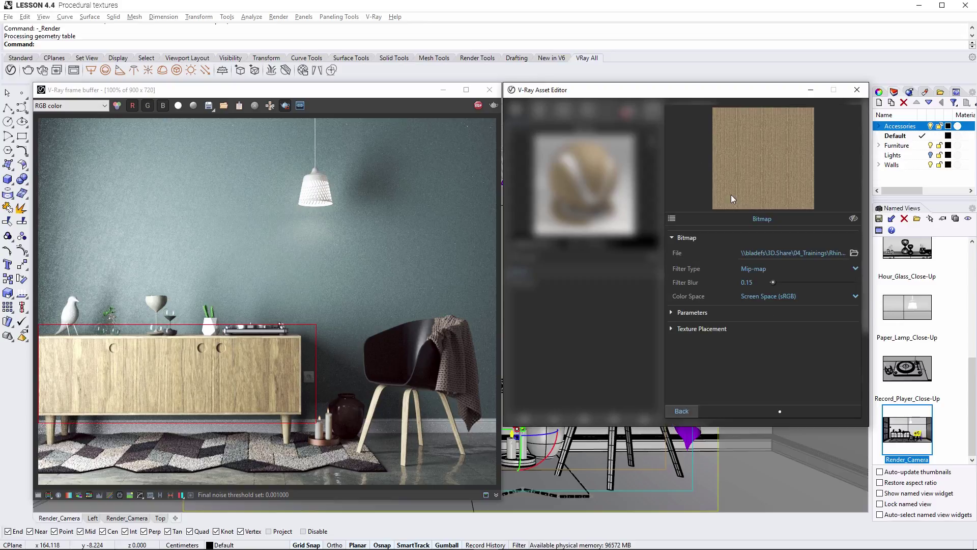
{"action": "left_click", "coordinate": [671, 219]}
{"action": "left_click", "coordinate": [562, 209]}
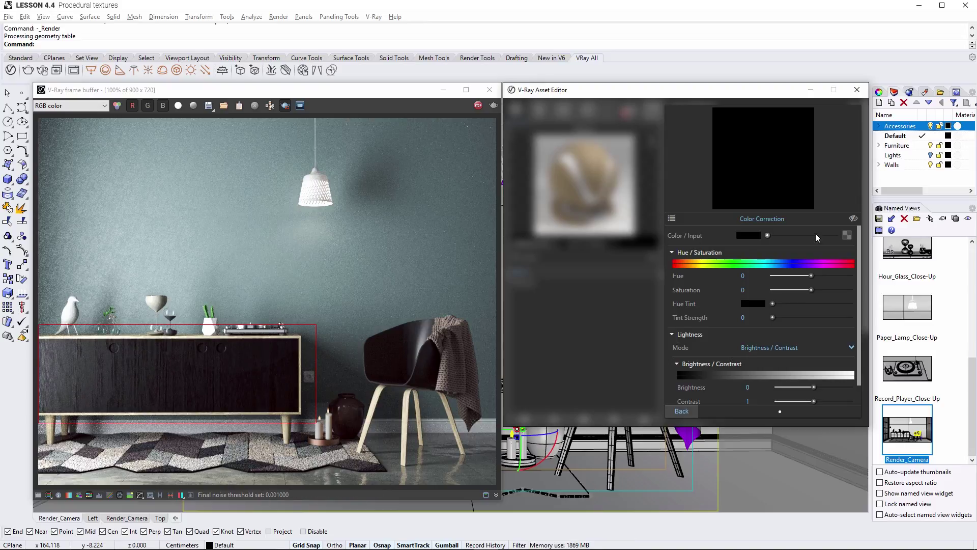
{"action": "right_click", "coordinate": [848, 235]}
{"action": "left_click", "coordinate": [845, 240]}
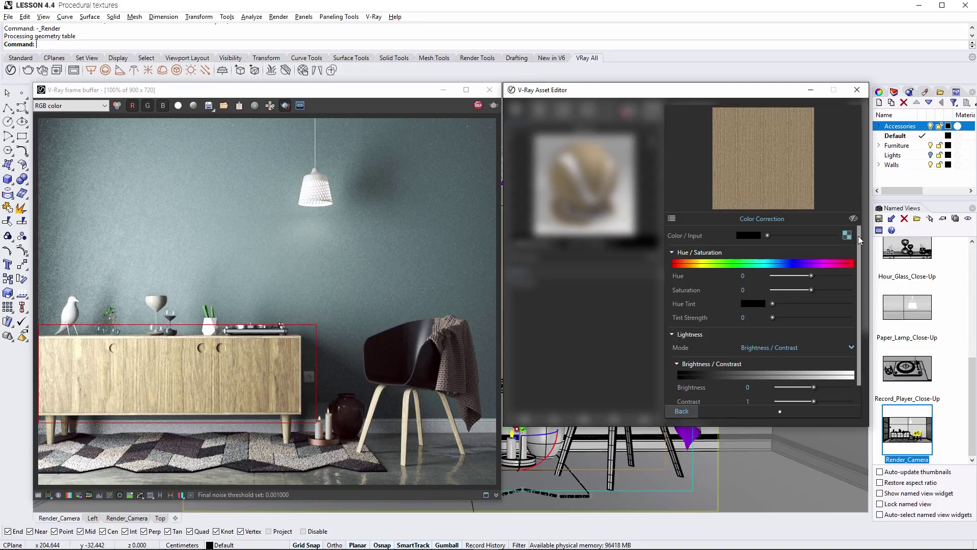
Adjust the Color Correction texture to brightness -0.1, contrast 0.806, saturation -0.29 and hue -2.6.
{"action": "left_click_drag", "start_coordinate": [859, 237], "coordinate": [864, 276]}
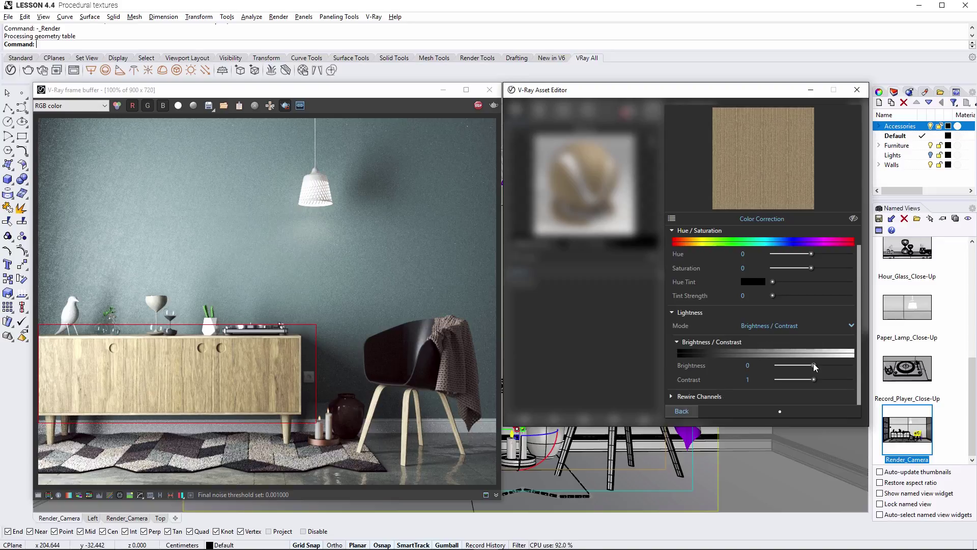
{"action": "left_click_drag", "start_coordinate": [814, 364], "coordinate": [810, 364]}
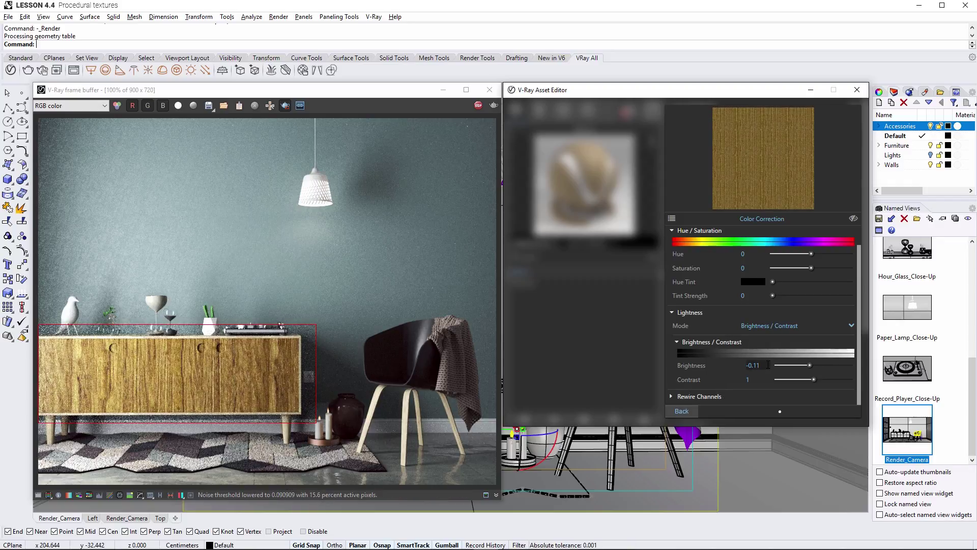
{"action": "left_click", "coordinate": [768, 365]}
{"action": "key", "text": "BackSpace"}
{"action": "key", "text": "Return"}
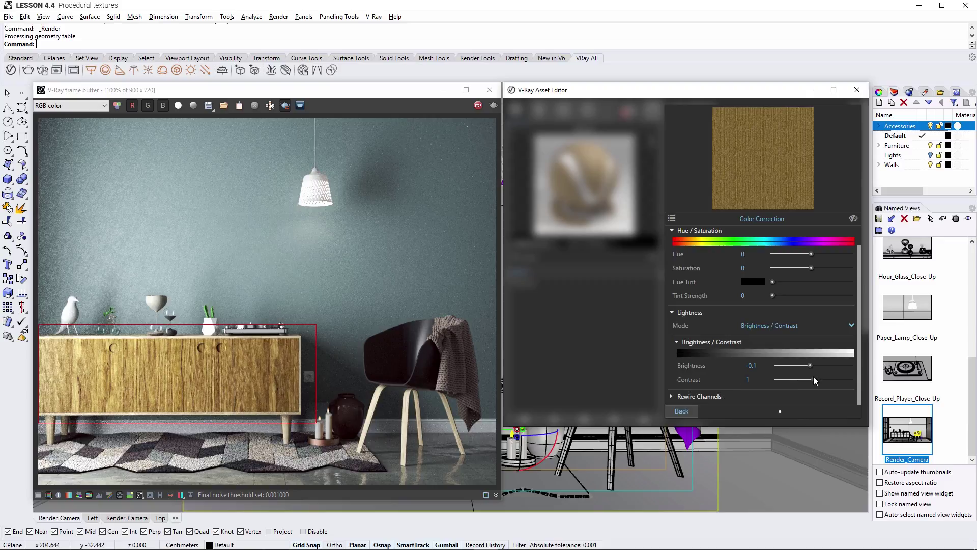
{"action": "left_click_drag", "start_coordinate": [814, 379], "coordinate": [808, 380]}
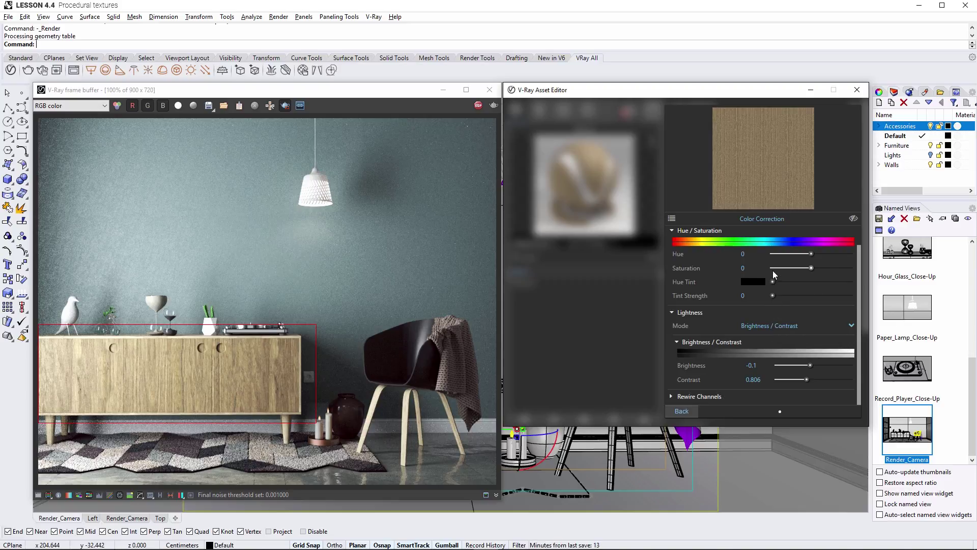
{"action": "left_click_drag", "start_coordinate": [810, 267], "coordinate": [800, 268]}
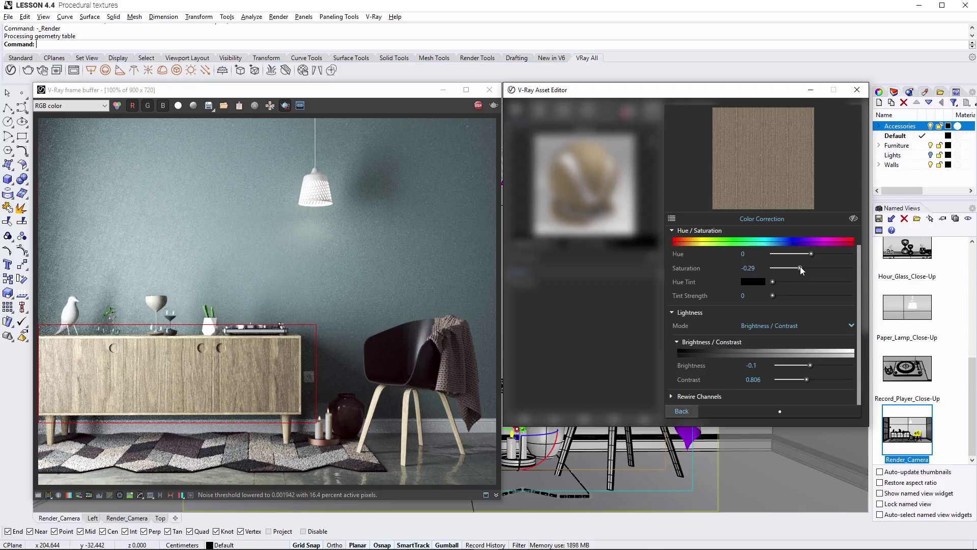
{"action": "left_click_drag", "start_coordinate": [811, 255], "coordinate": [810, 254]}
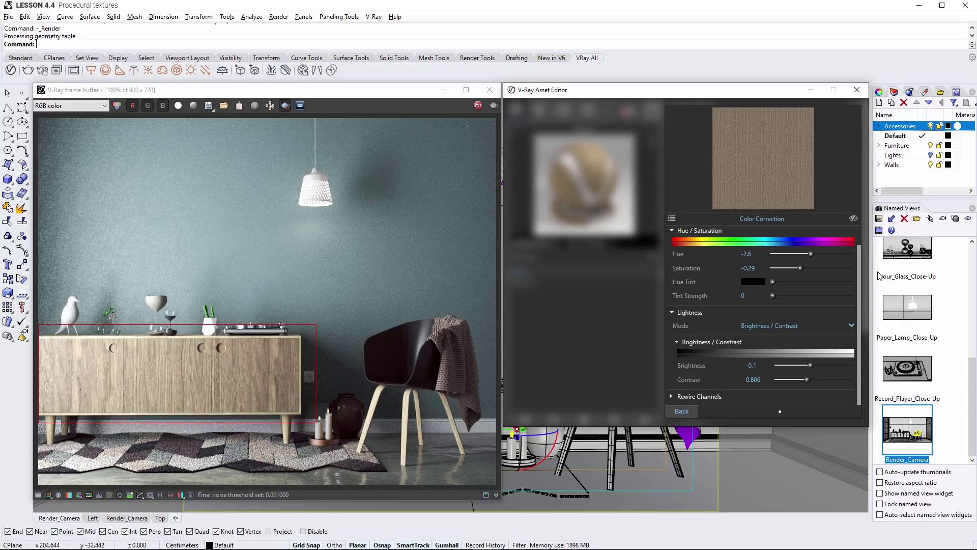
Restore the Chair_Seat_Close-Up view and limit the render region to the inside of the chair's seat.
{"action": "left_click_drag", "start_coordinate": [973, 360], "coordinate": [976, 281]}
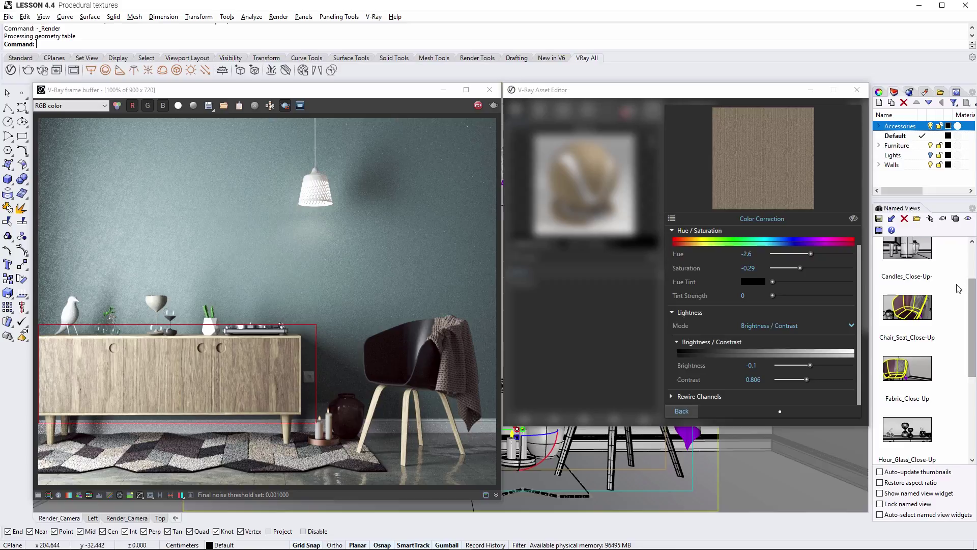
{"action": "double_click", "coordinate": [909, 308]}
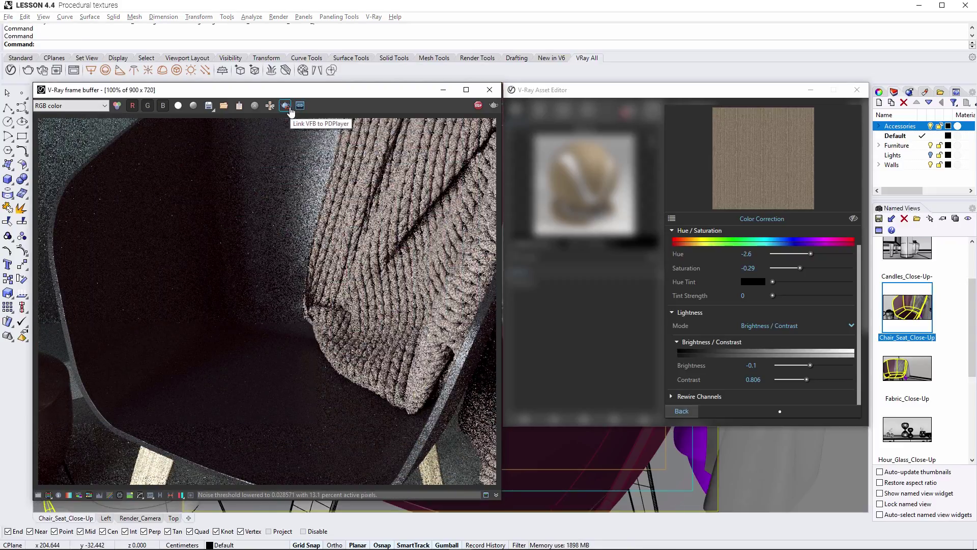
{"action": "left_click_drag", "start_coordinate": [80, 118], "coordinate": [319, 454]}
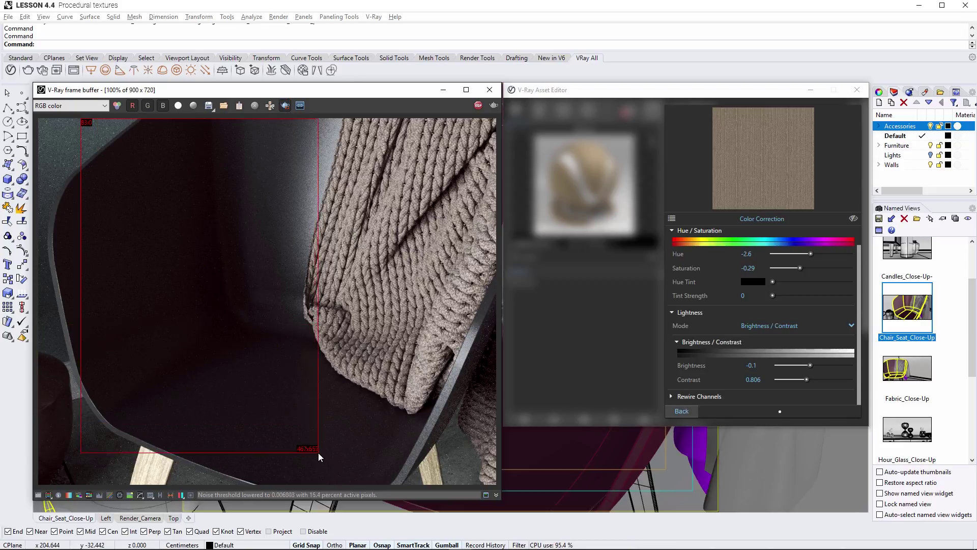
Leave the texture settings, search the materials for "plast" and select the Plastic material.
{"action": "left_click", "coordinate": [682, 410]}
{"action": "double_click", "coordinate": [529, 256]}
{"action": "type", "text": "plast"}
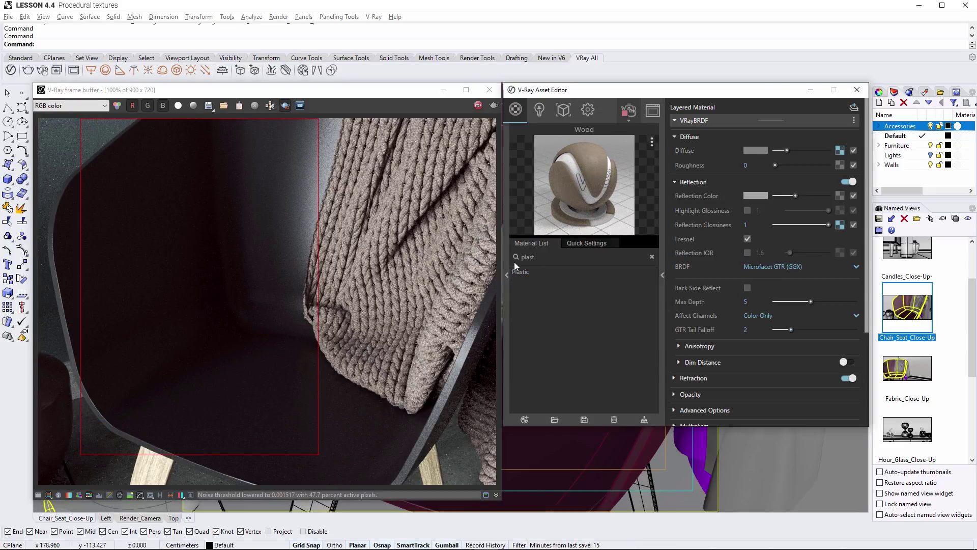
{"action": "left_click", "coordinate": [515, 272]}
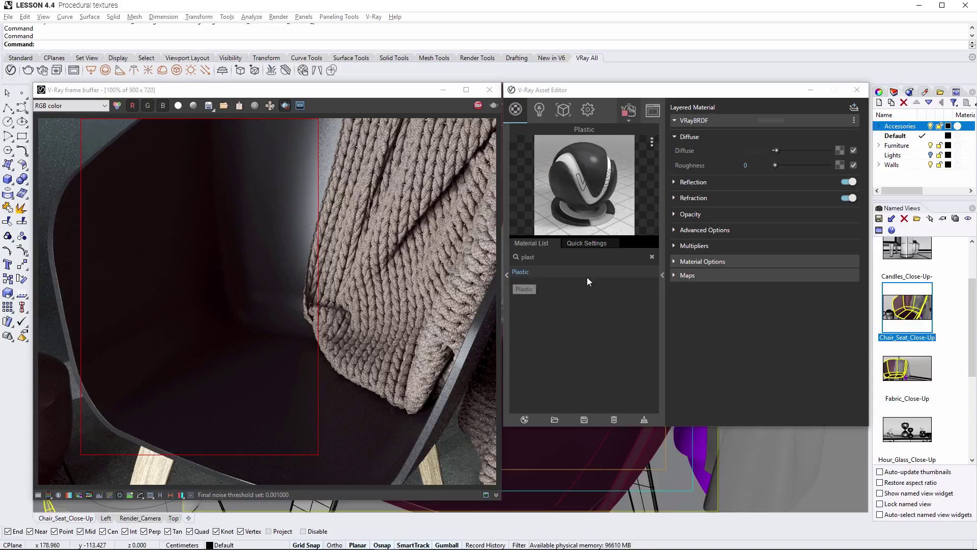
Enable bump mapping on the Plastic material and assign a Noise B texture to the bump map.
{"action": "left_click", "coordinate": [676, 275]}
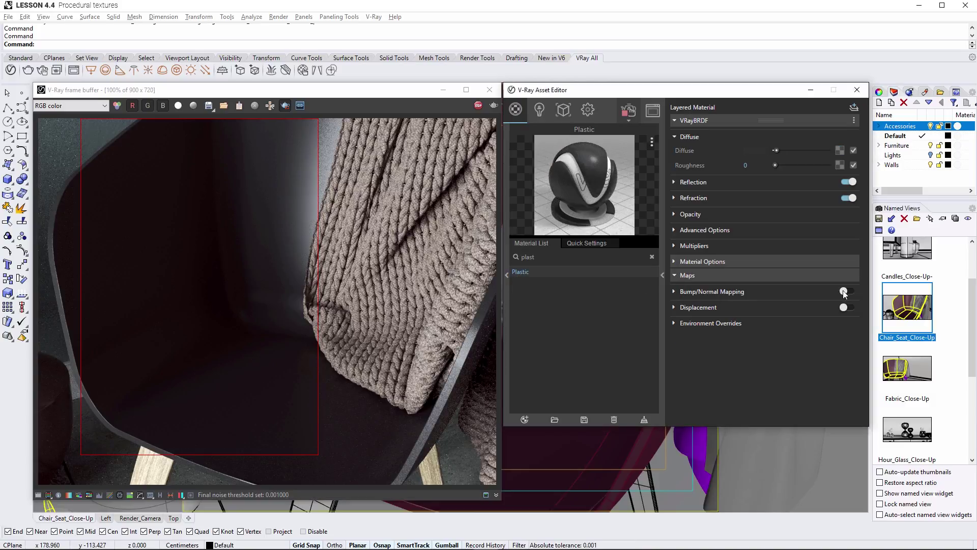
{"action": "left_click", "coordinate": [674, 291]}
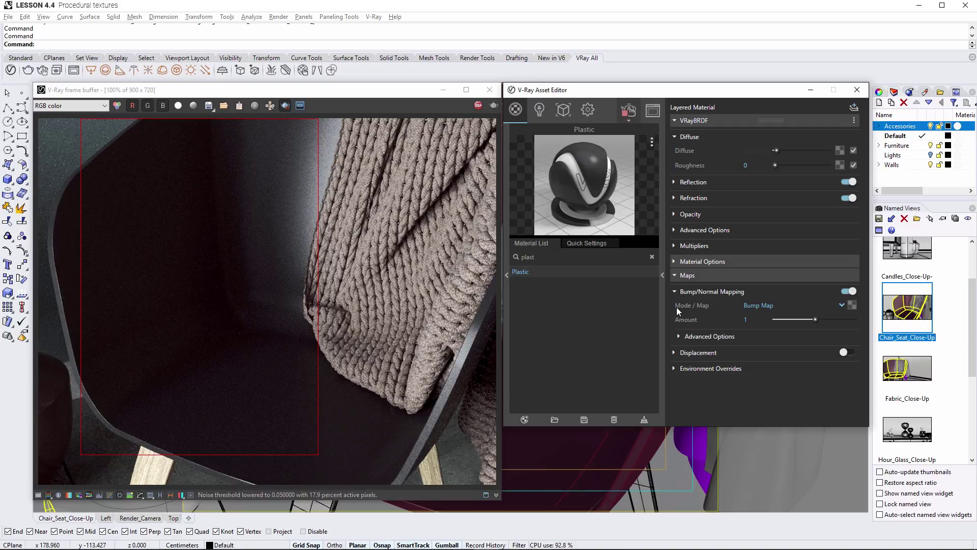
{"action": "left_click", "coordinate": [851, 304]}
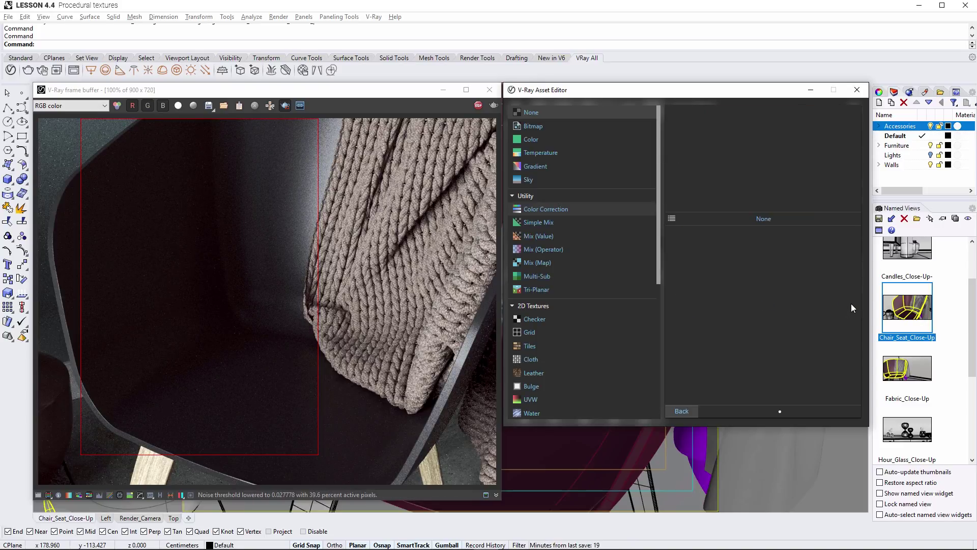
{"action": "left_click_drag", "start_coordinate": [658, 268], "coordinate": [655, 346]}
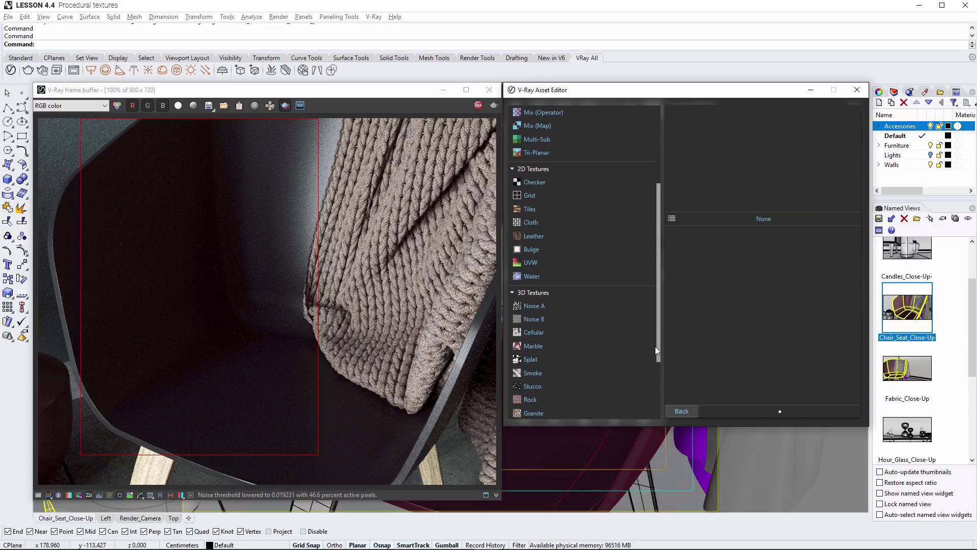
{"action": "left_click", "coordinate": [560, 319]}
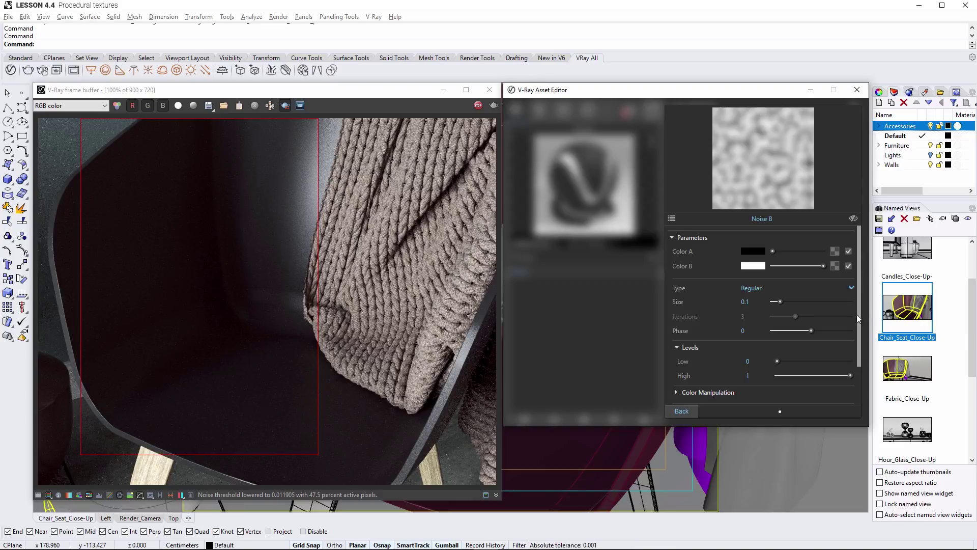
Turn on 3D mapping for the Noise B texture.
{"action": "left_click_drag", "start_coordinate": [857, 314], "coordinate": [859, 343]}
{"action": "left_click", "coordinate": [847, 374]}
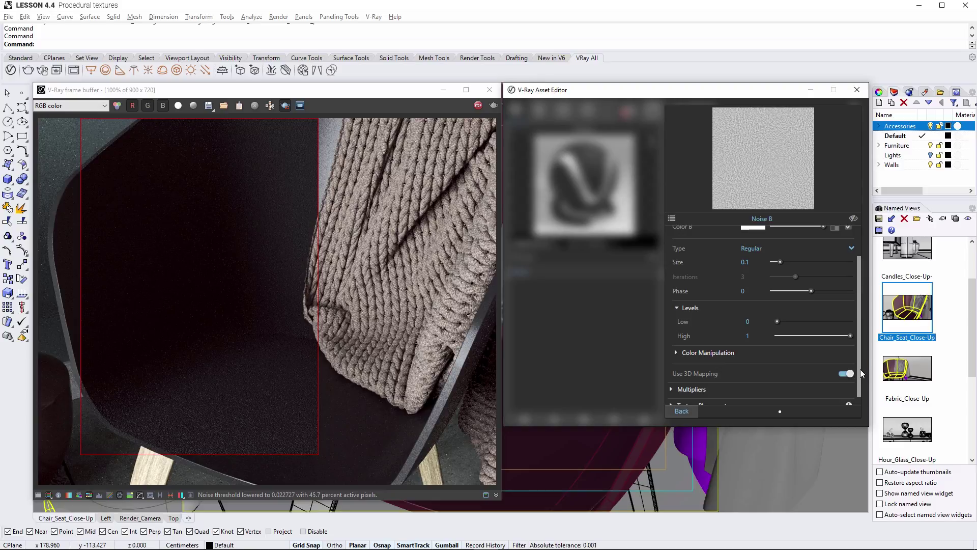
{"action": "scroll", "coordinate": [865, 349], "scroll_direction": "up", "scroll_amount": 3}
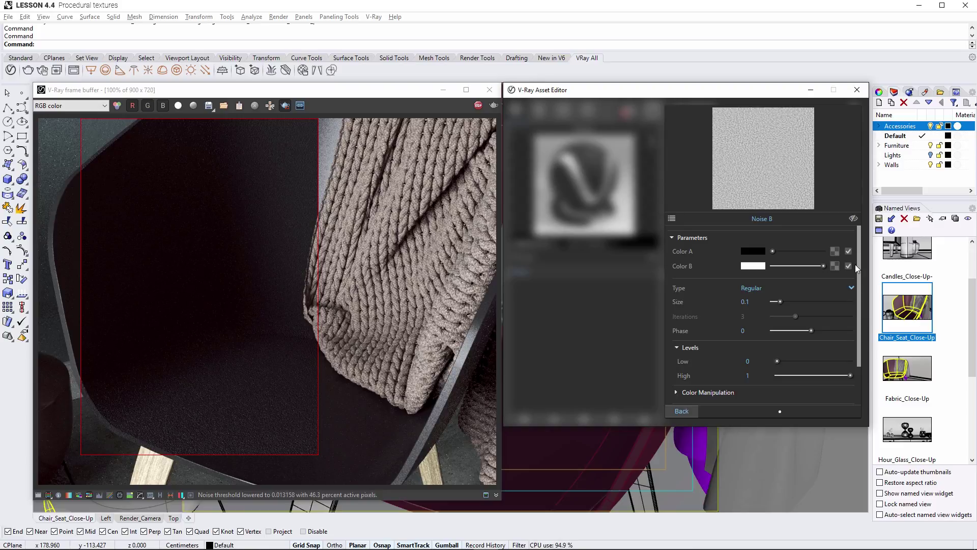
Keep the Noise B type at Regular and set its size to 0.3.
{"action": "left_click", "coordinate": [851, 287]}
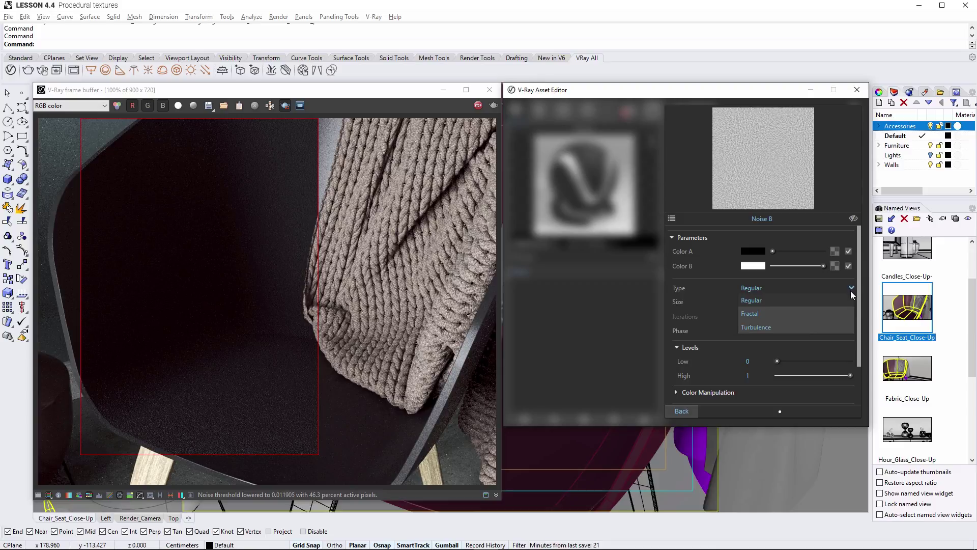
{"action": "left_click", "coordinate": [850, 294]}
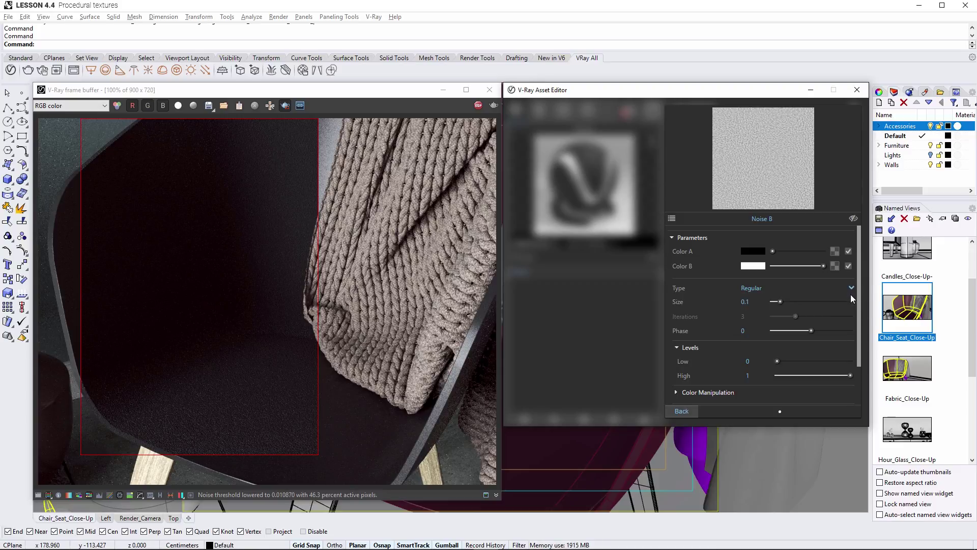
{"action": "left_click_drag", "start_coordinate": [794, 300], "coordinate": [838, 303]}
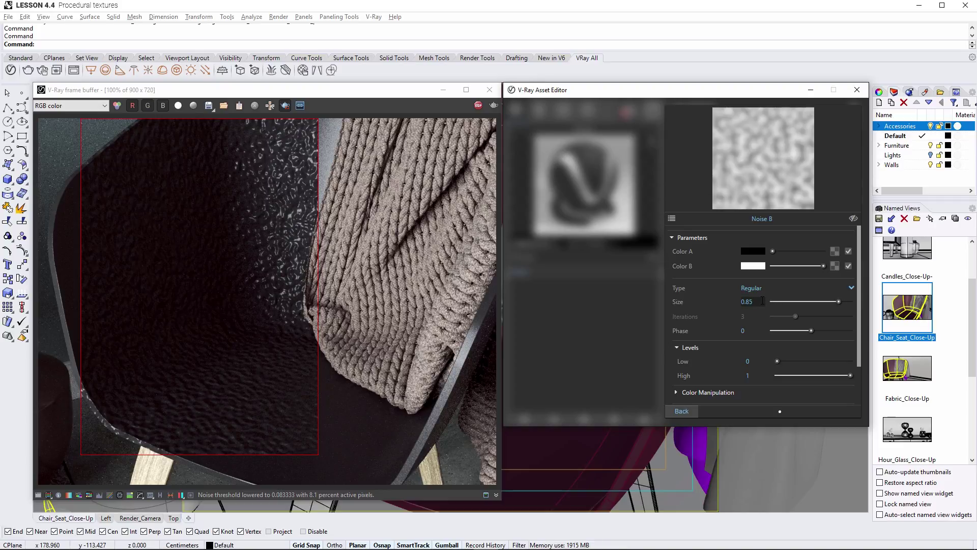
{"action": "double_click", "coordinate": [736, 297]}
{"action": "type", "text": "3"}
{"action": "key", "text": "Return"}
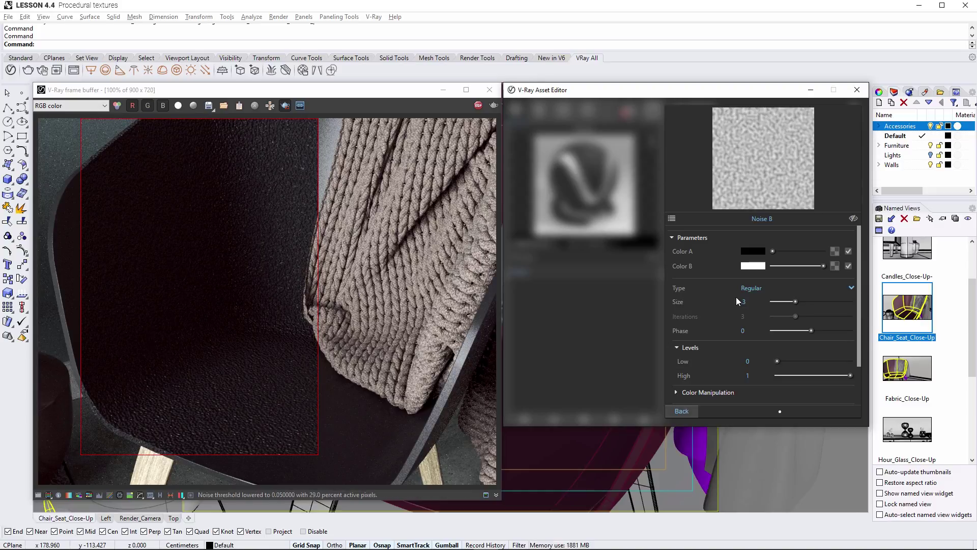
Return to the Plastic material's settings, set the bump amount to 0.02 and close the V-Ray Asset Editor.
{"action": "left_click", "coordinate": [680, 412]}
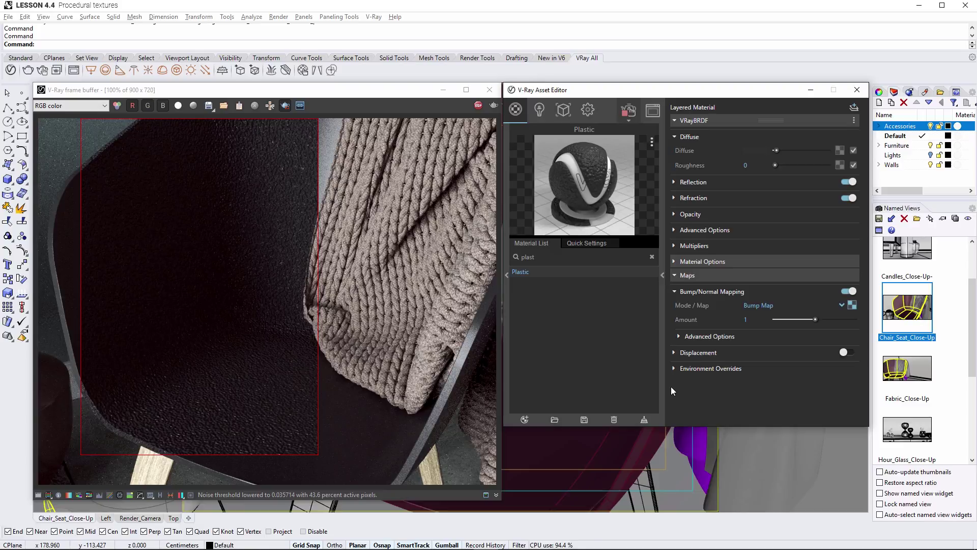
{"action": "double_click", "coordinate": [741, 322]}
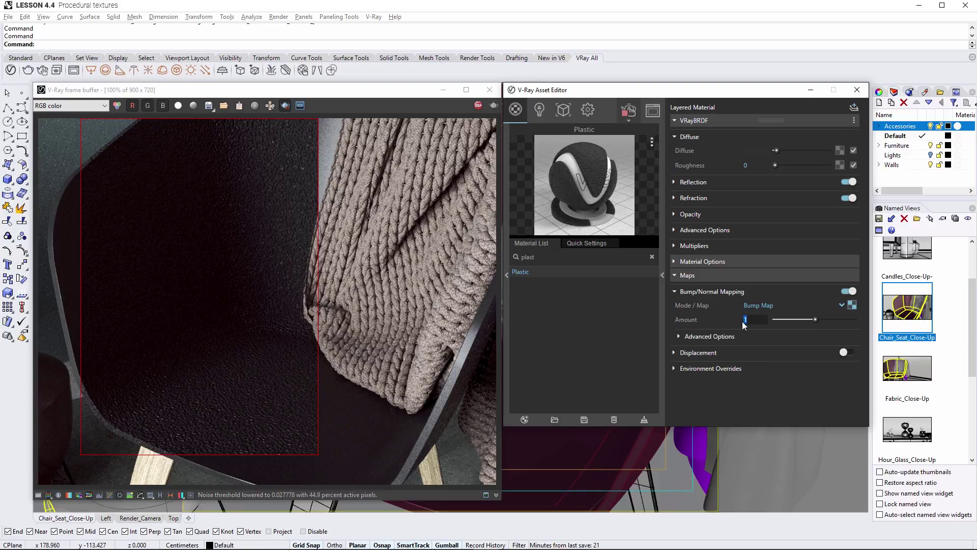
{"action": "type", "text": ".02"}
{"action": "key", "text": "Return"}
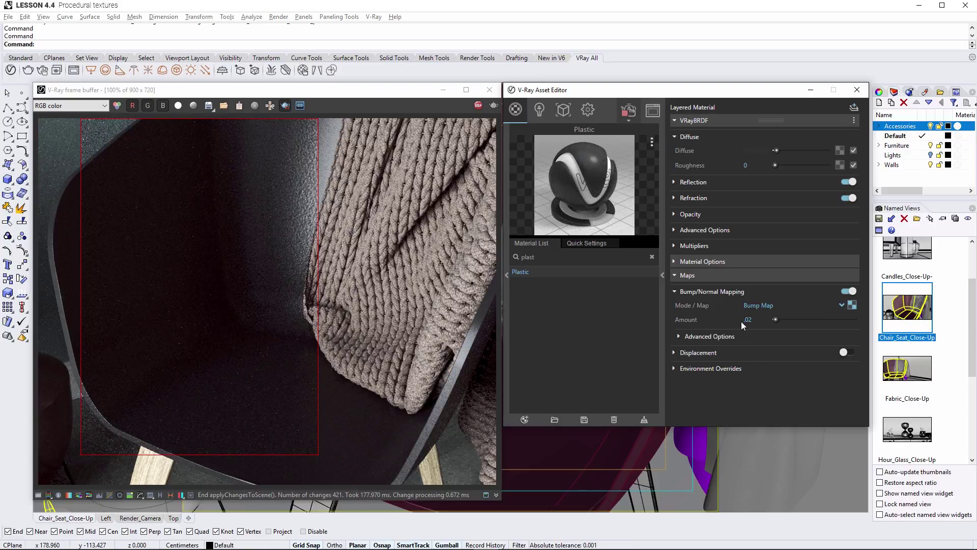
{"action": "left_click", "coordinate": [663, 276]}
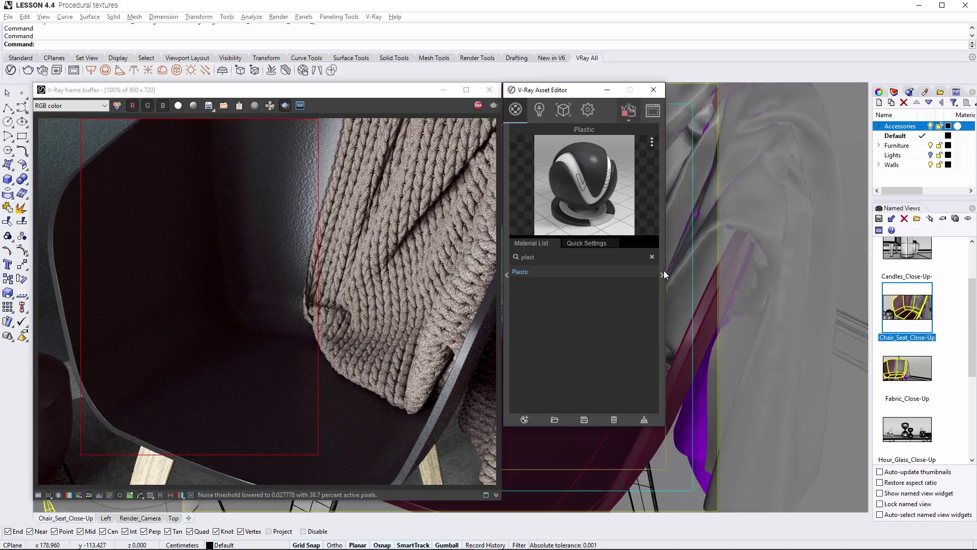
{"action": "left_click", "coordinate": [651, 90]}
Turn off the render region and restore the Render_Camera view to render the whole scene.
{"action": "left_click", "coordinate": [287, 105]}
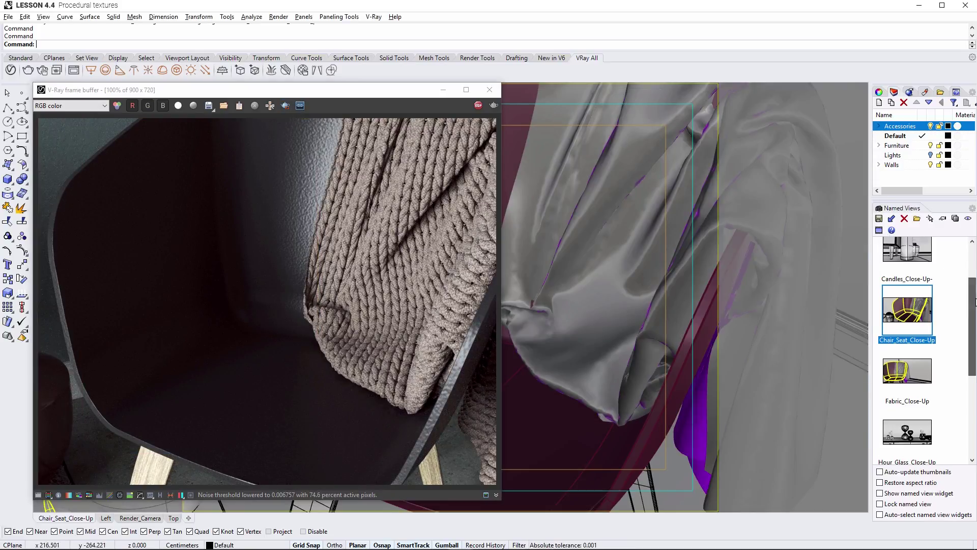
{"action": "scroll", "coordinate": [907, 356], "scroll_direction": "down", "scroll_amount": 3}
{"action": "left_click", "coordinate": [902, 425]}
{"action": "double_click", "coordinate": [902, 426]}
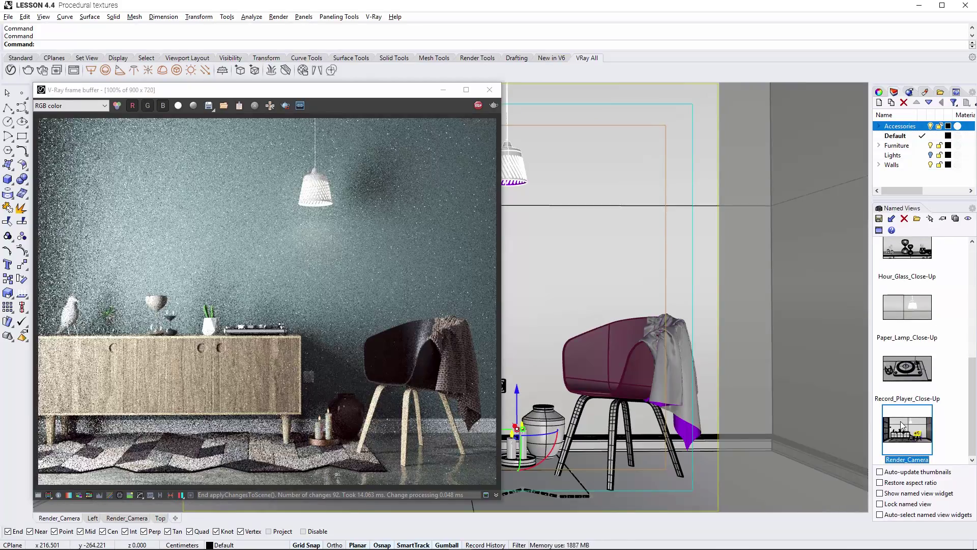